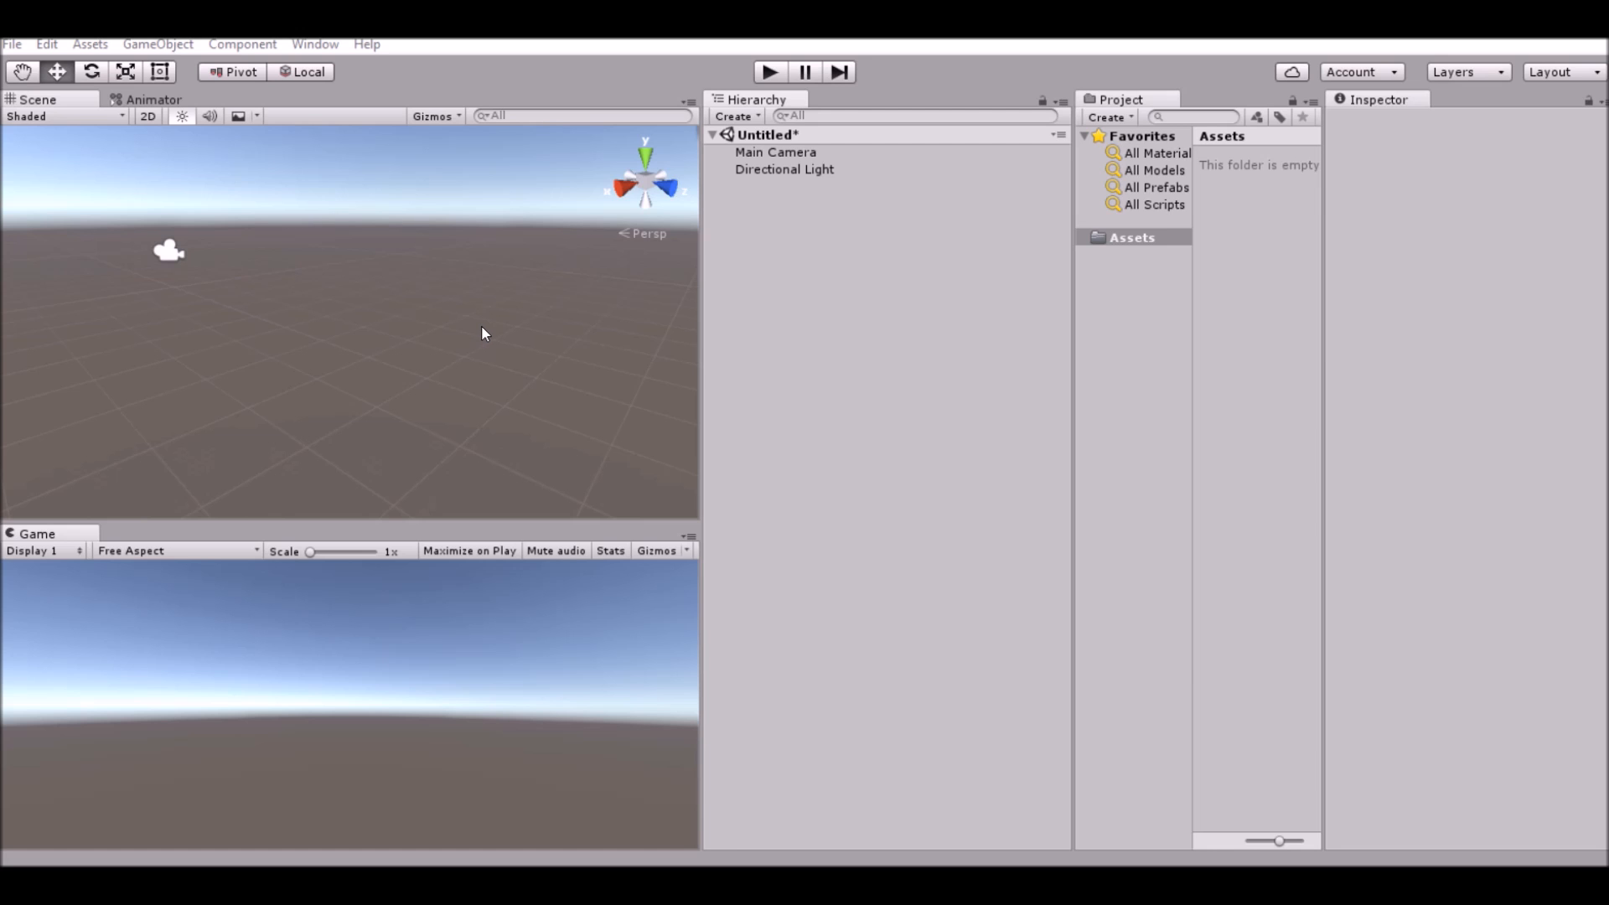
Step: Switch to Chrome and go to unity3d.com
click(826, 241)
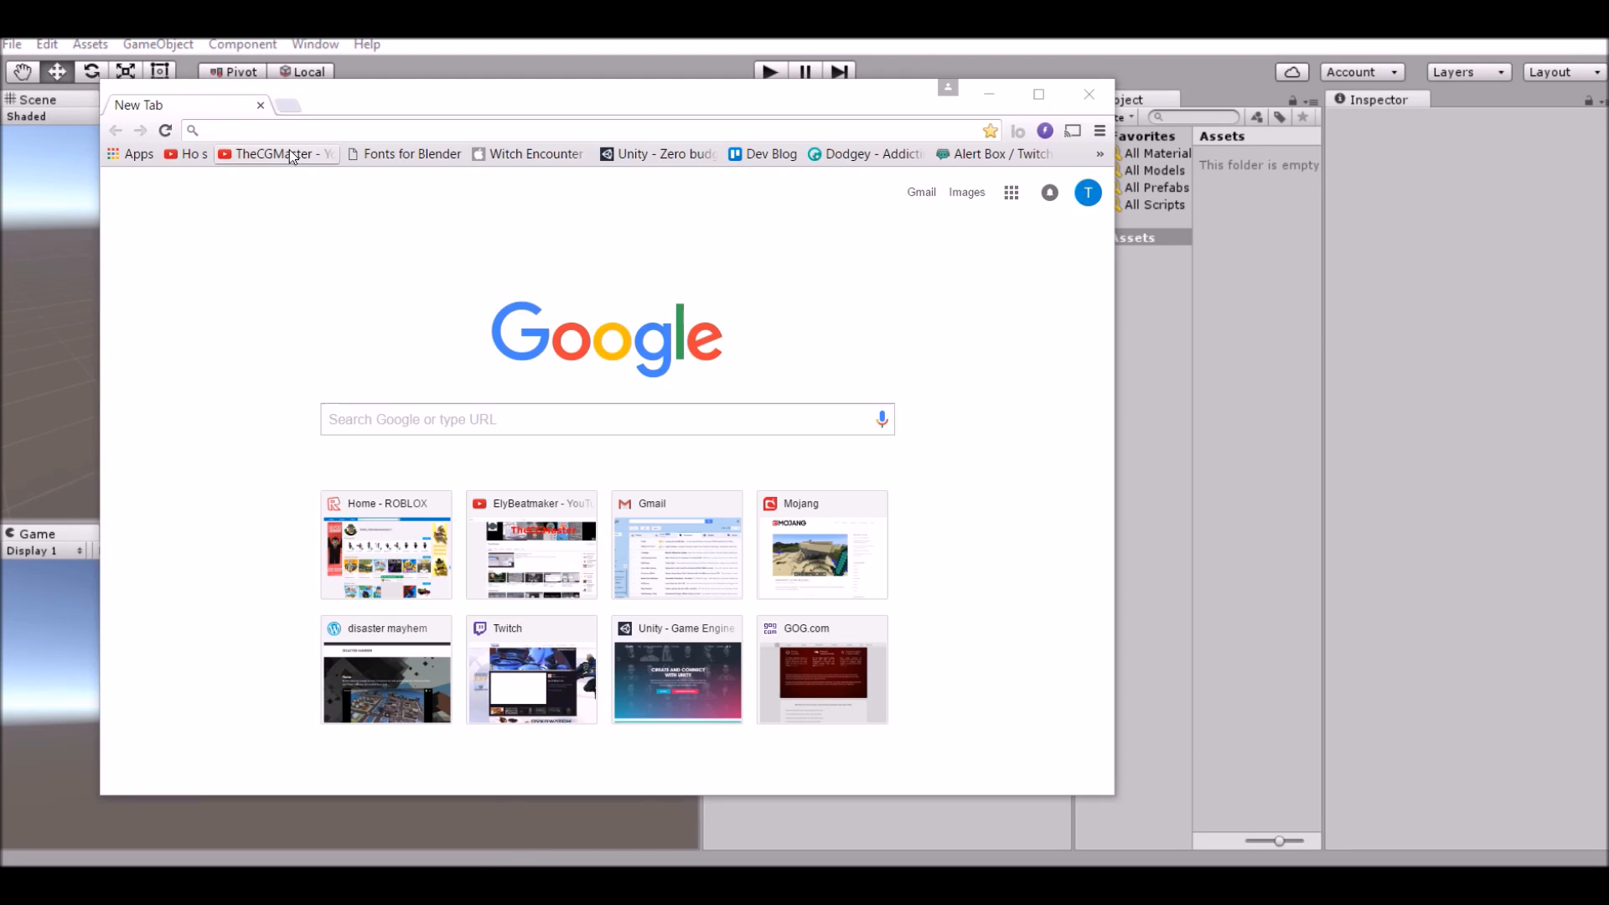
click(262, 137)
text(unity)
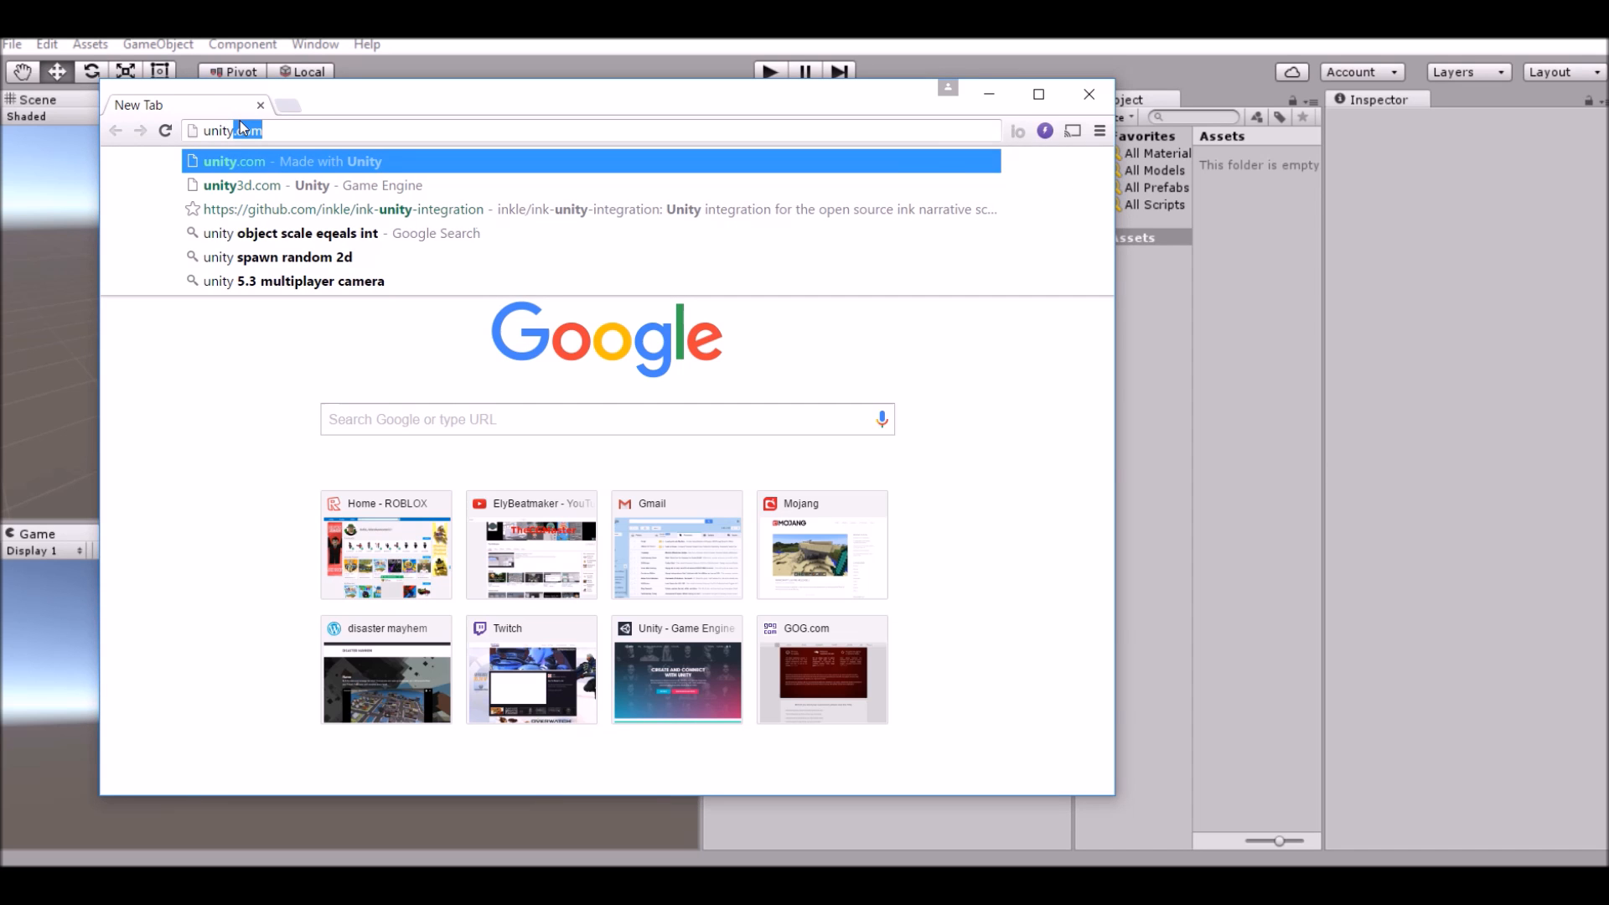
text(3d.c)
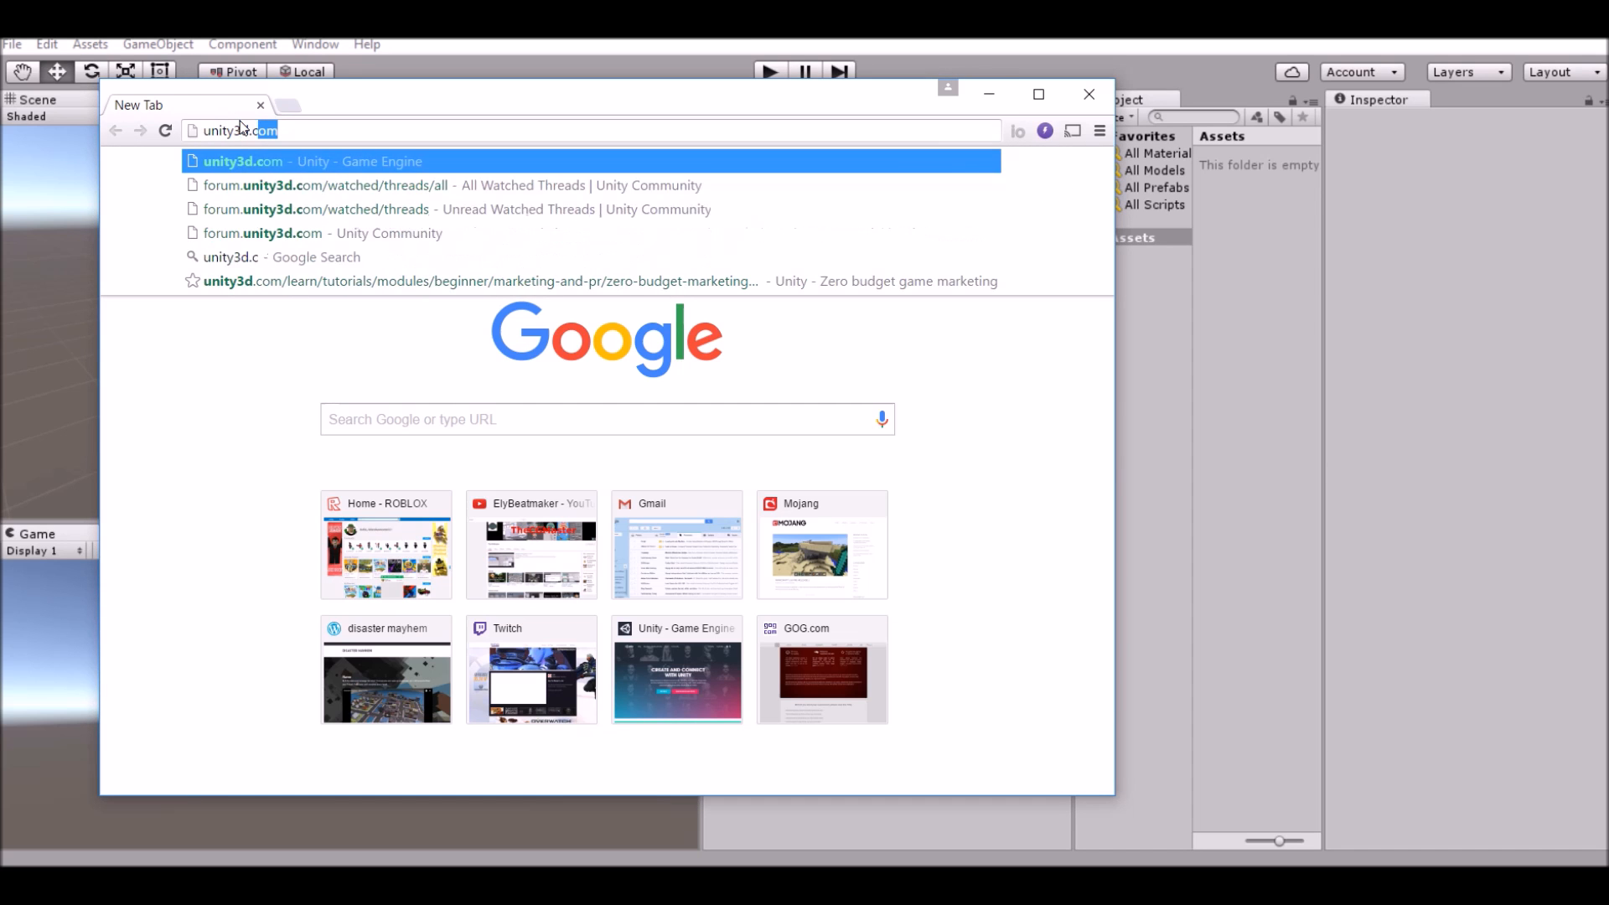
key(Return)
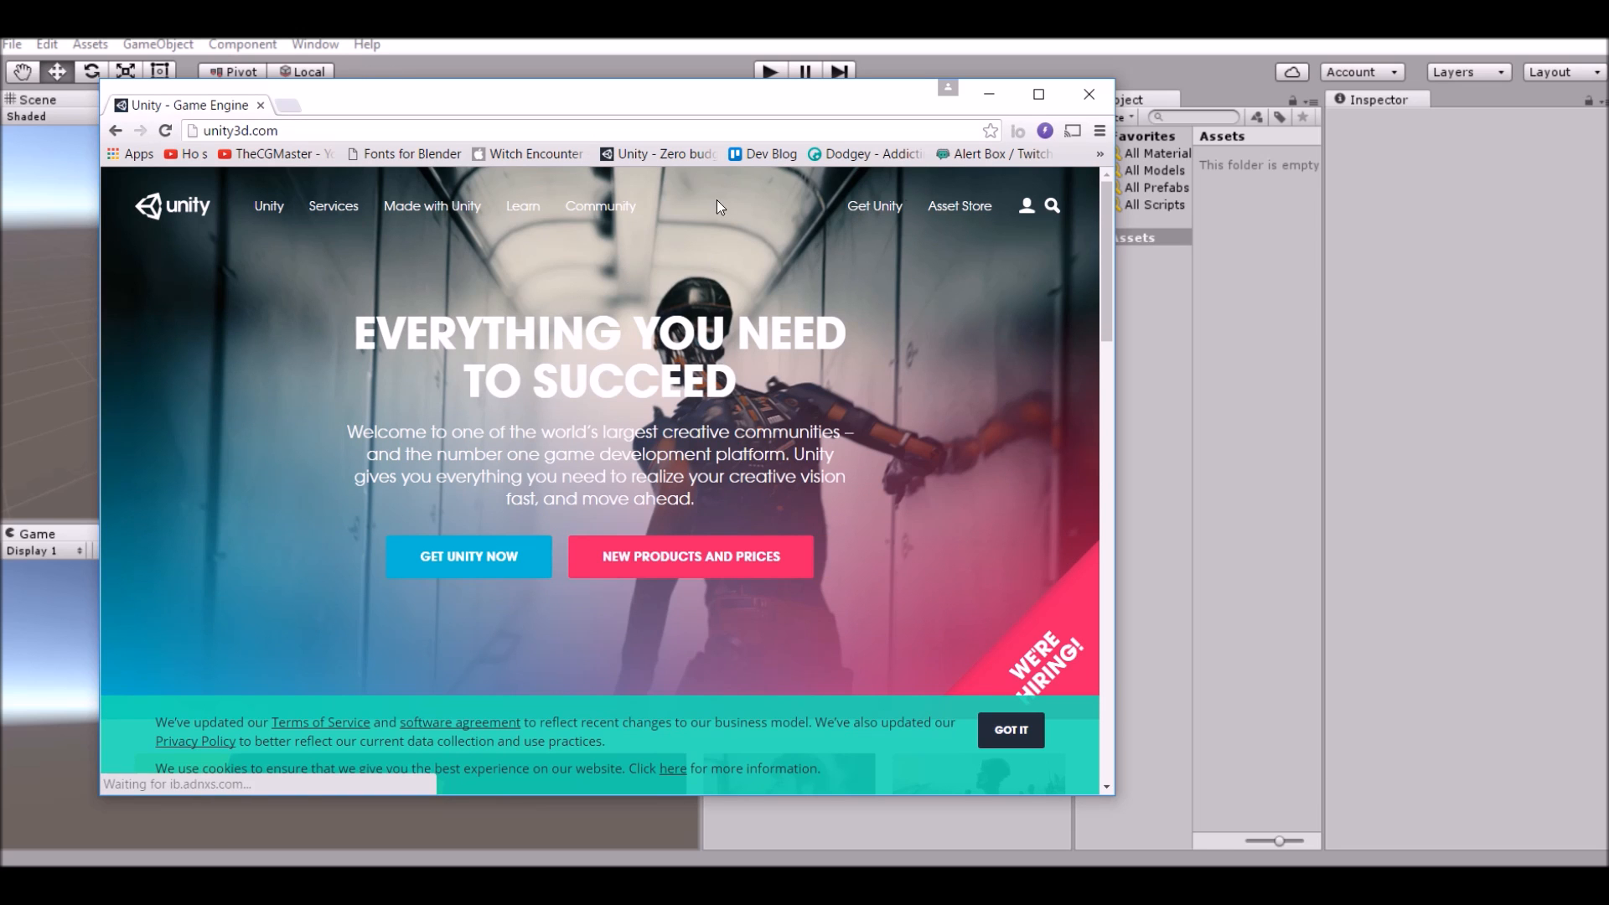
Step: Open the Get Unity page, look over the available plans, and close the page
click(863, 207)
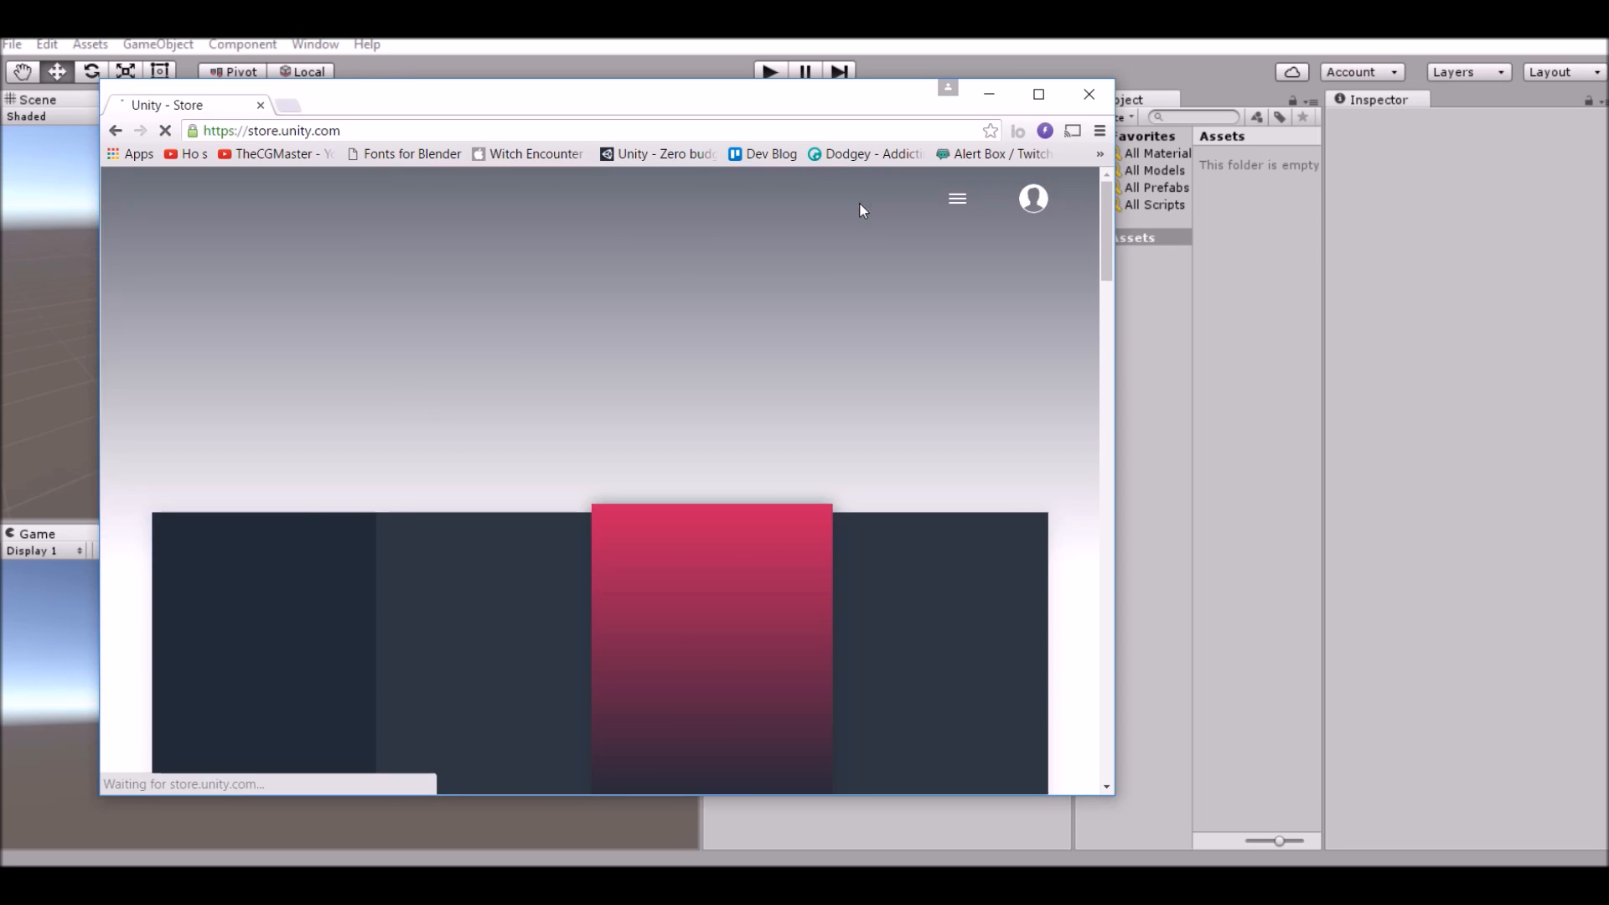
scroll(826, 308, down, 3)
click(264, 600)
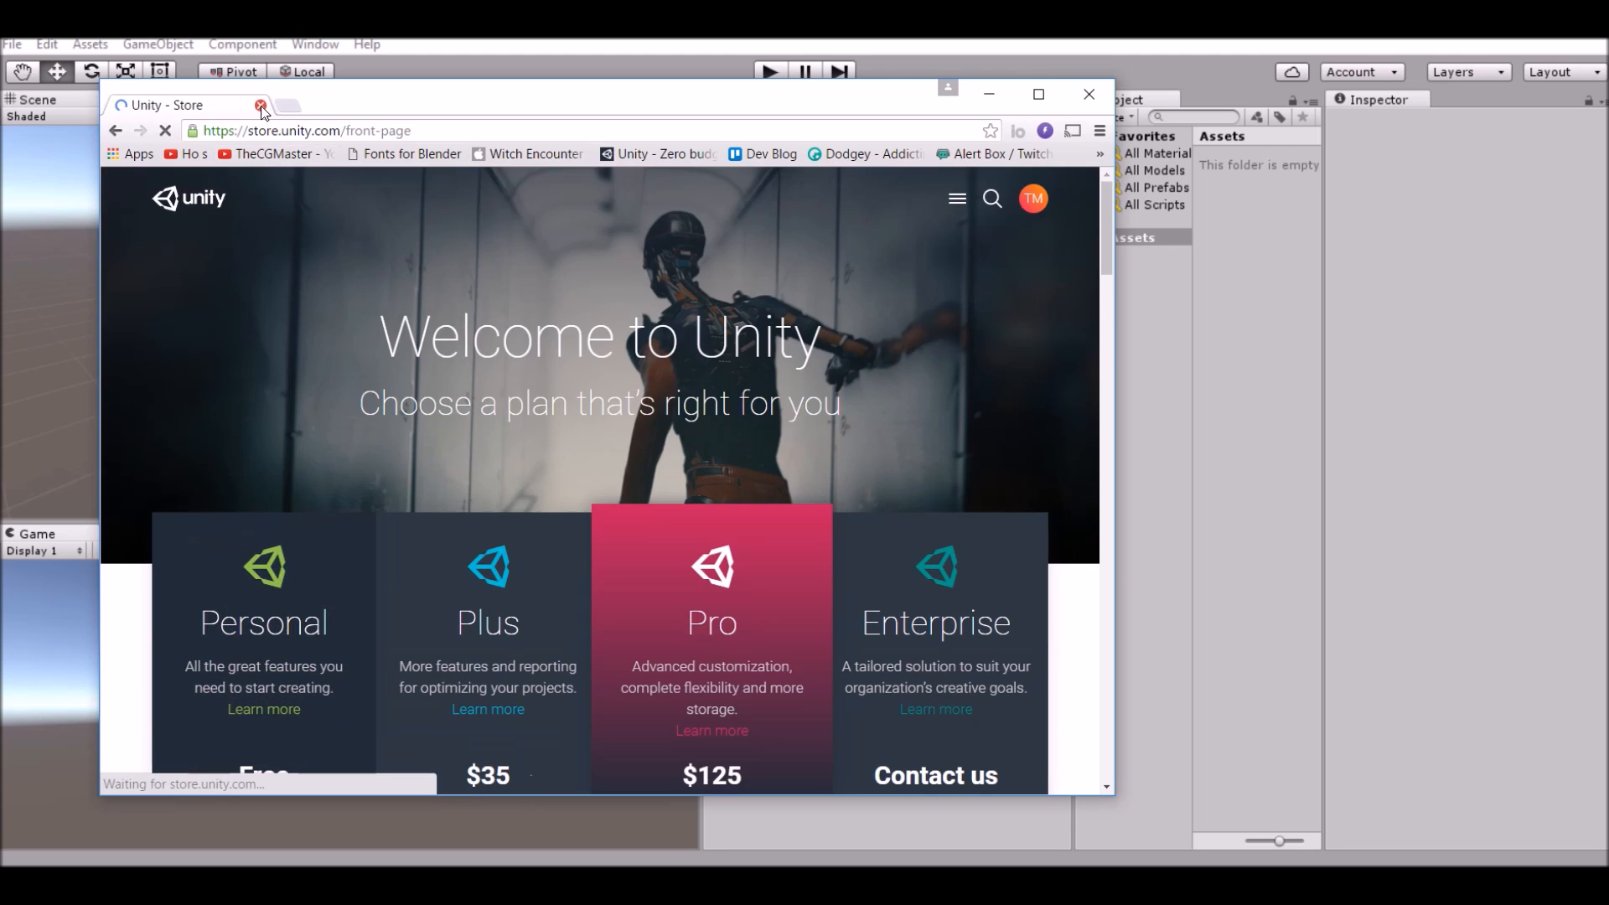
click(261, 106)
Step: Switch back to Unity and look around the default scene with its camera and light from several angles
click(967, 271)
scroll(184, 405, down, 3)
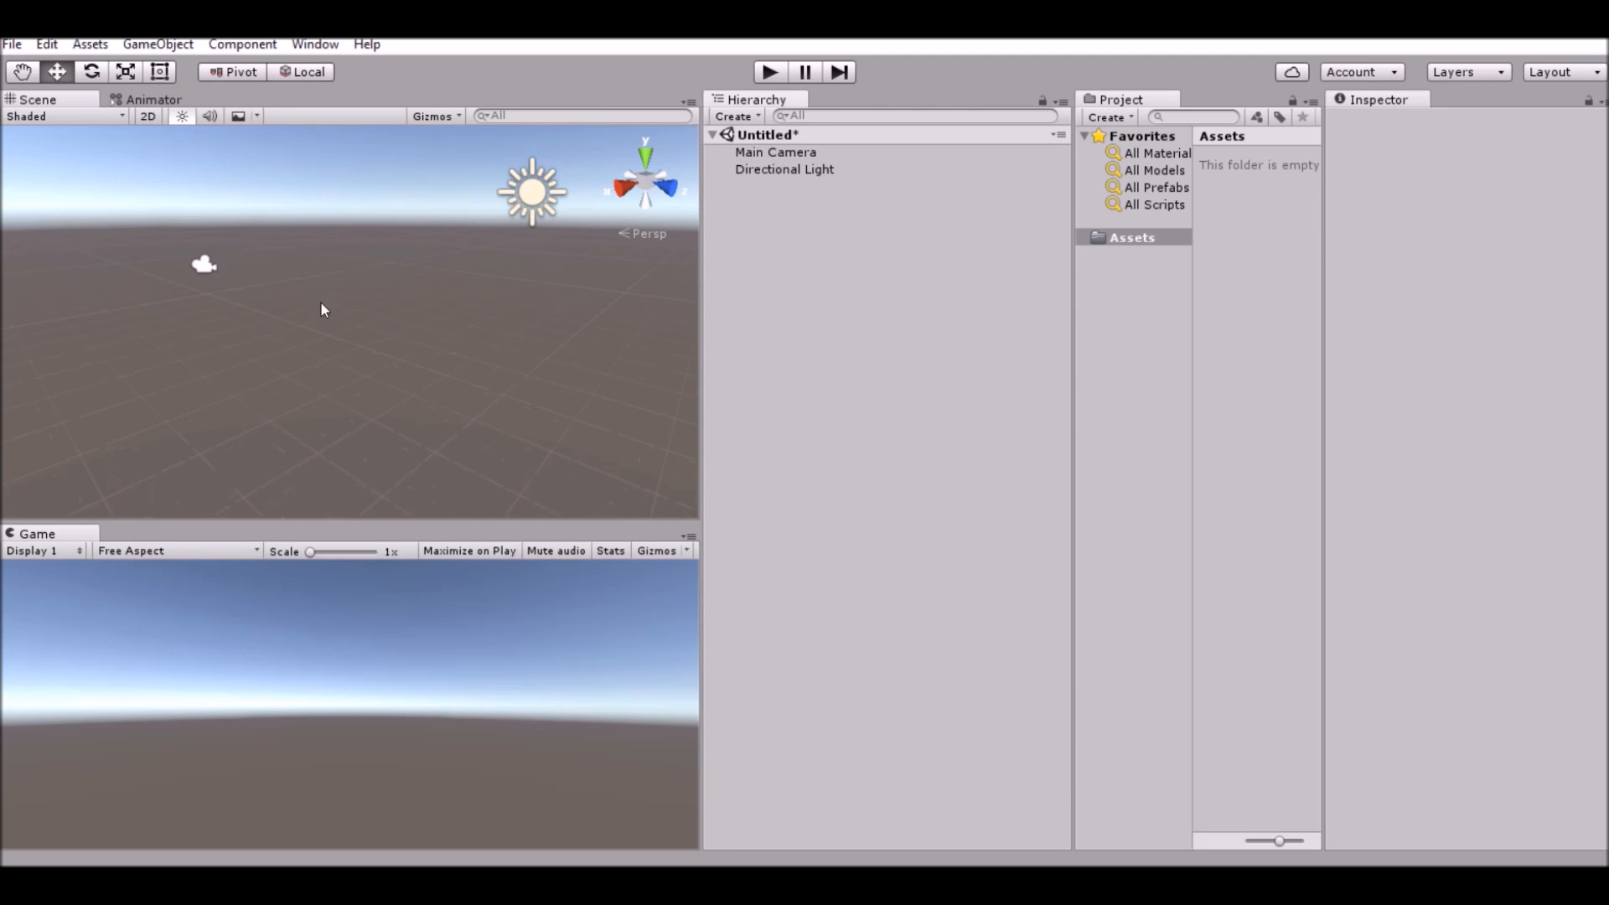
alt+drag(402, 326, 509, 331)
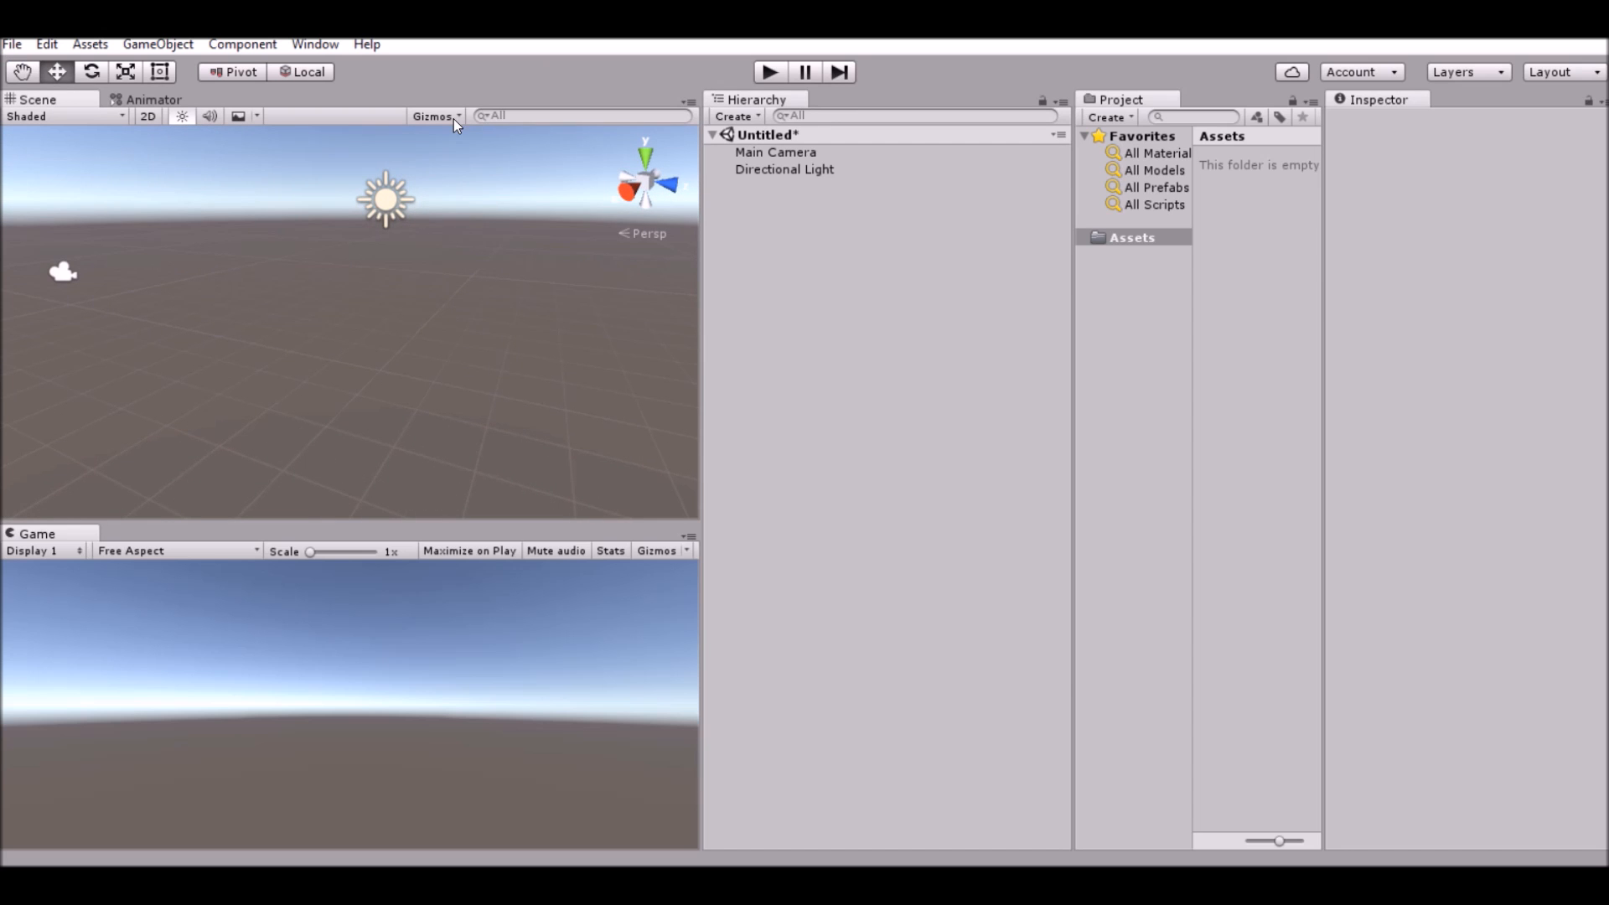
click(923, 149)
click(884, 223)
alt+drag(355, 255, 315, 252)
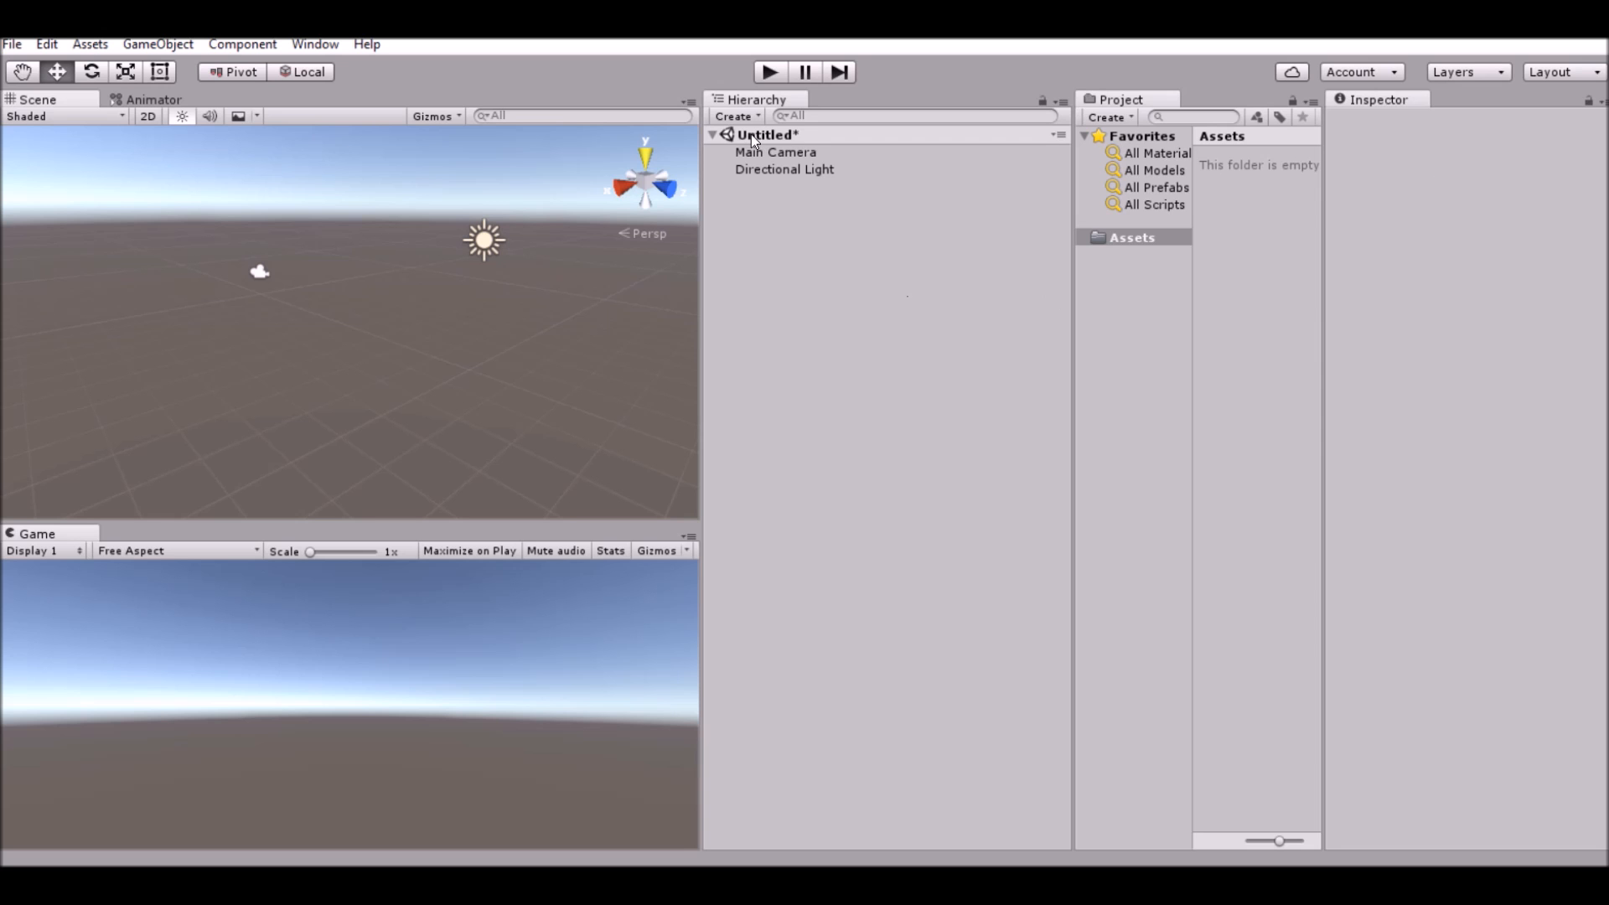
alt+drag(276, 251, 473, 334)
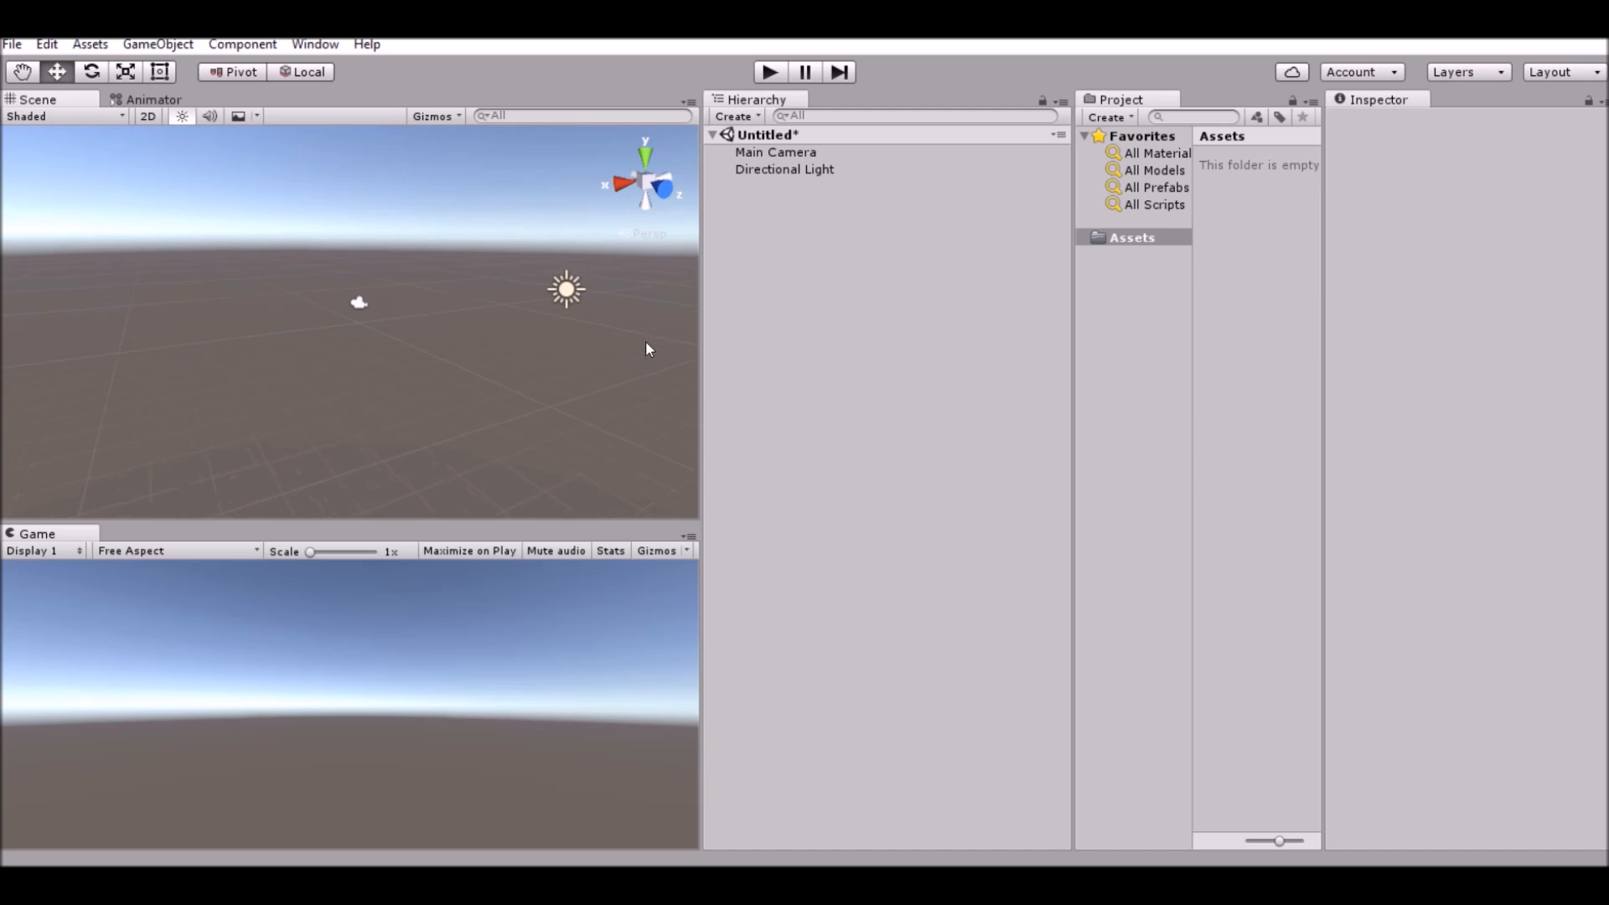
right_drag(335, 363, 424, 392)
scroll(426, 396, up, 5)
middle_drag(398, 384, 486, 415)
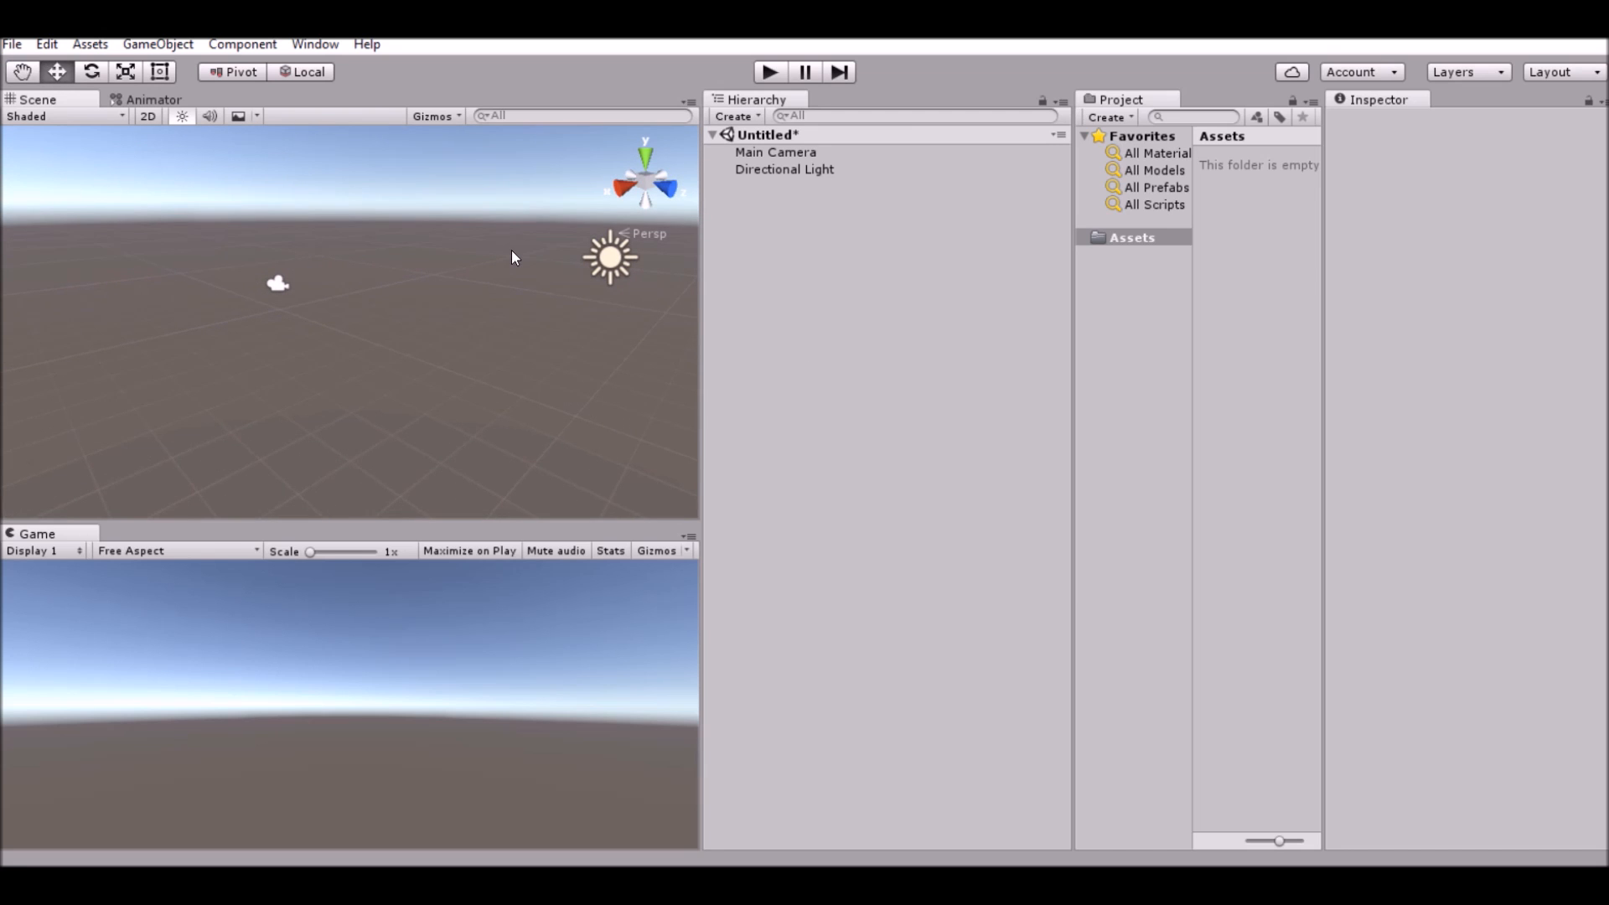
middle_drag(511, 250, 456, 231)
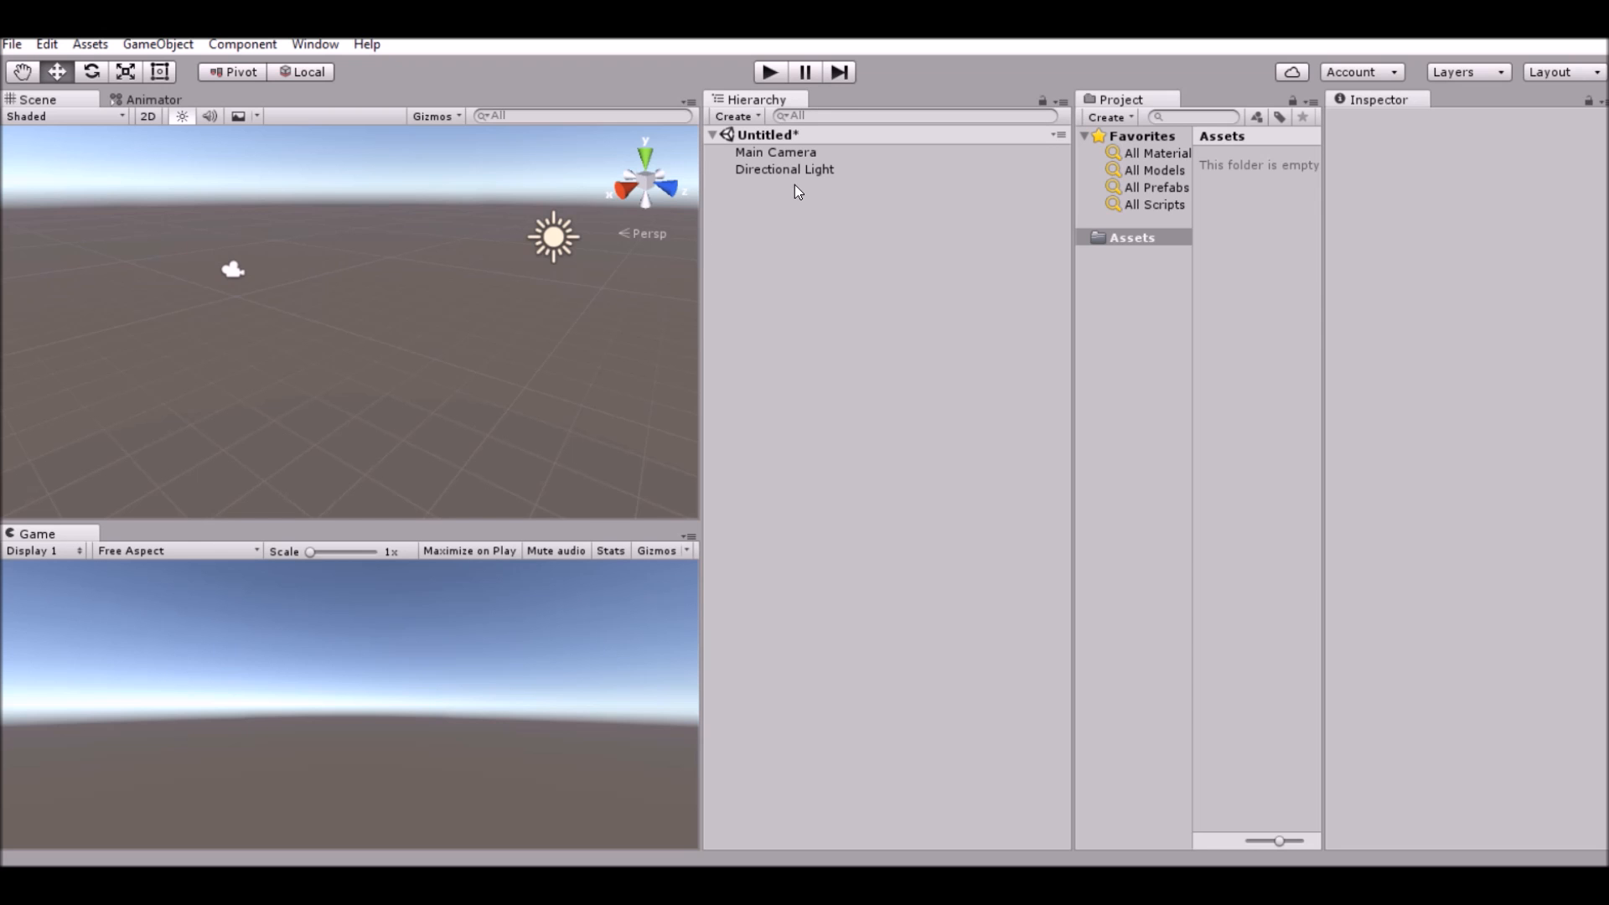
Step: Frame the Directional Light in the scene and examine its transform and light properties
double_click(761, 169)
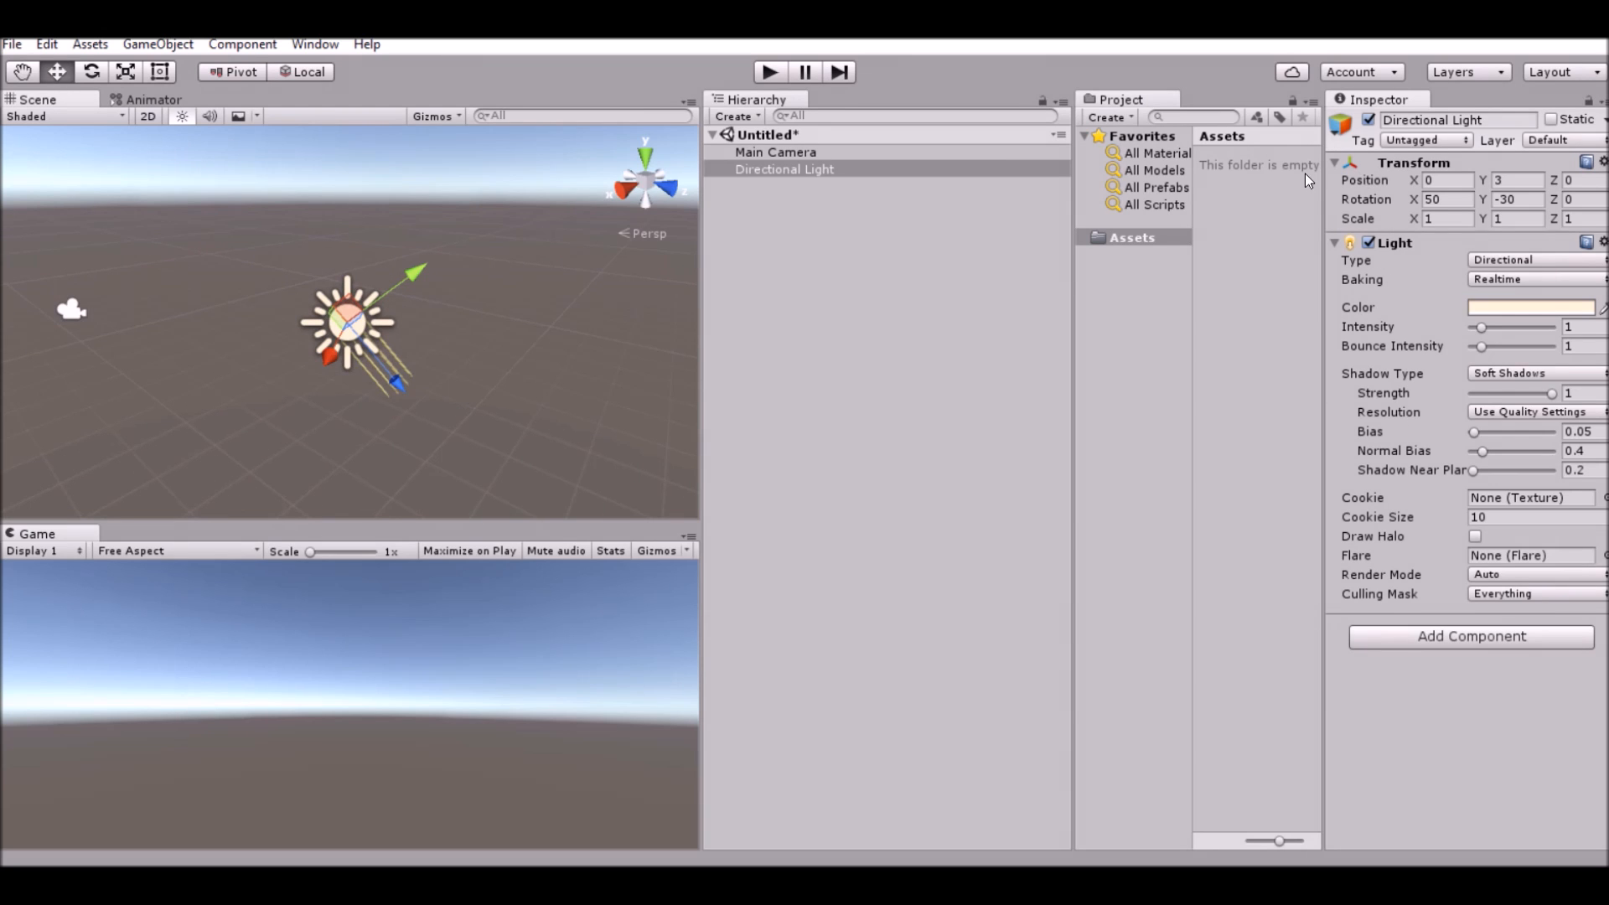
click(786, 153)
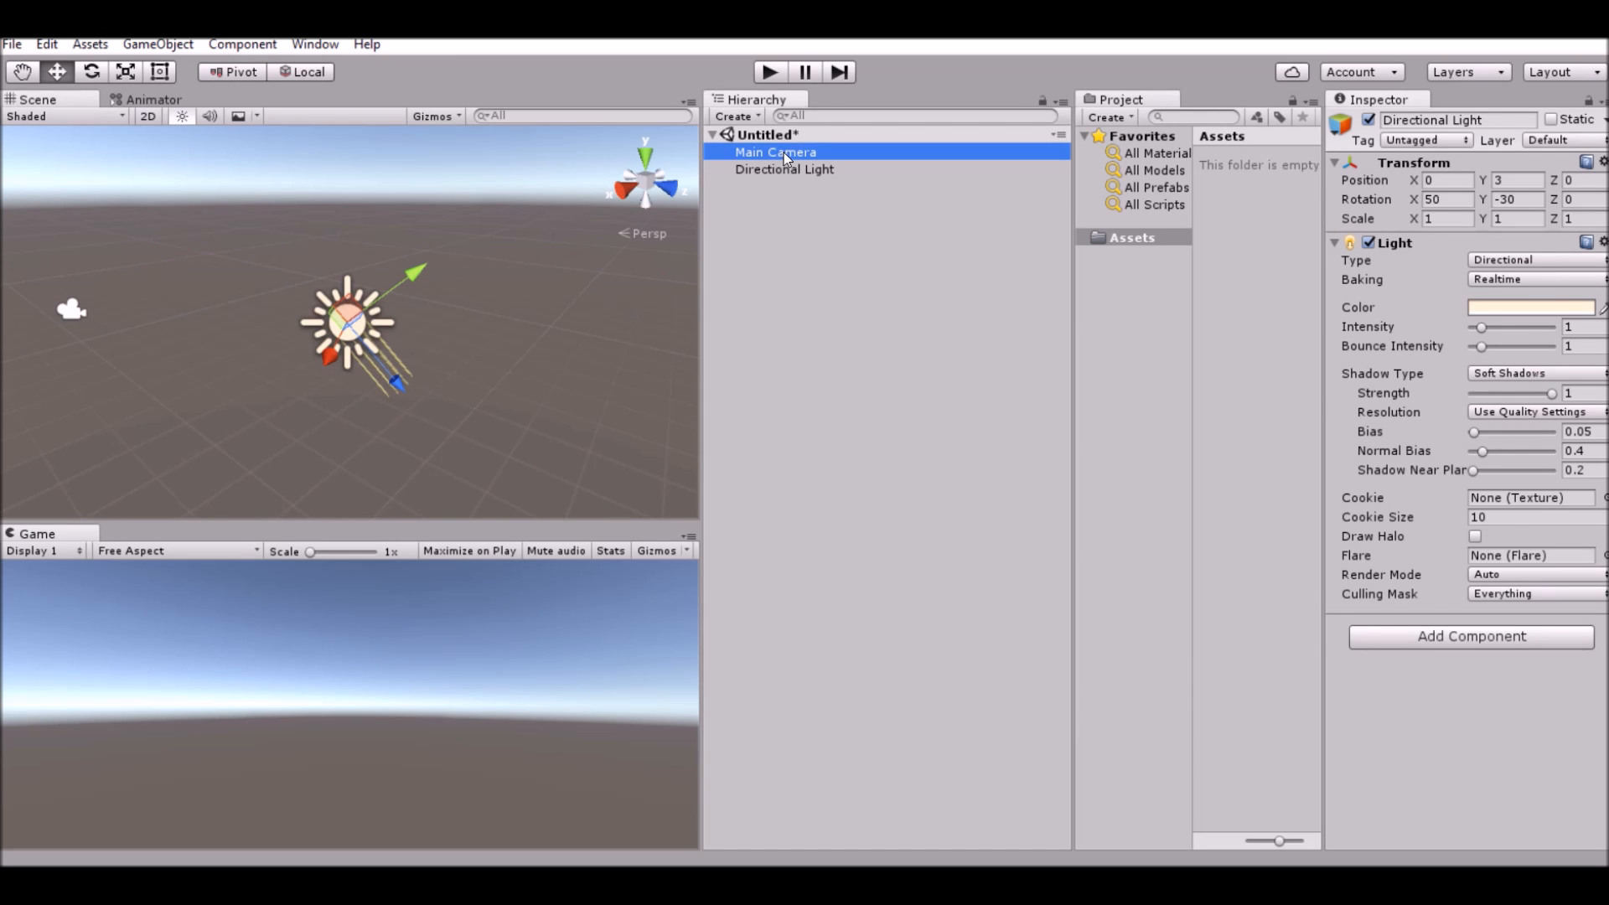
click(359, 323)
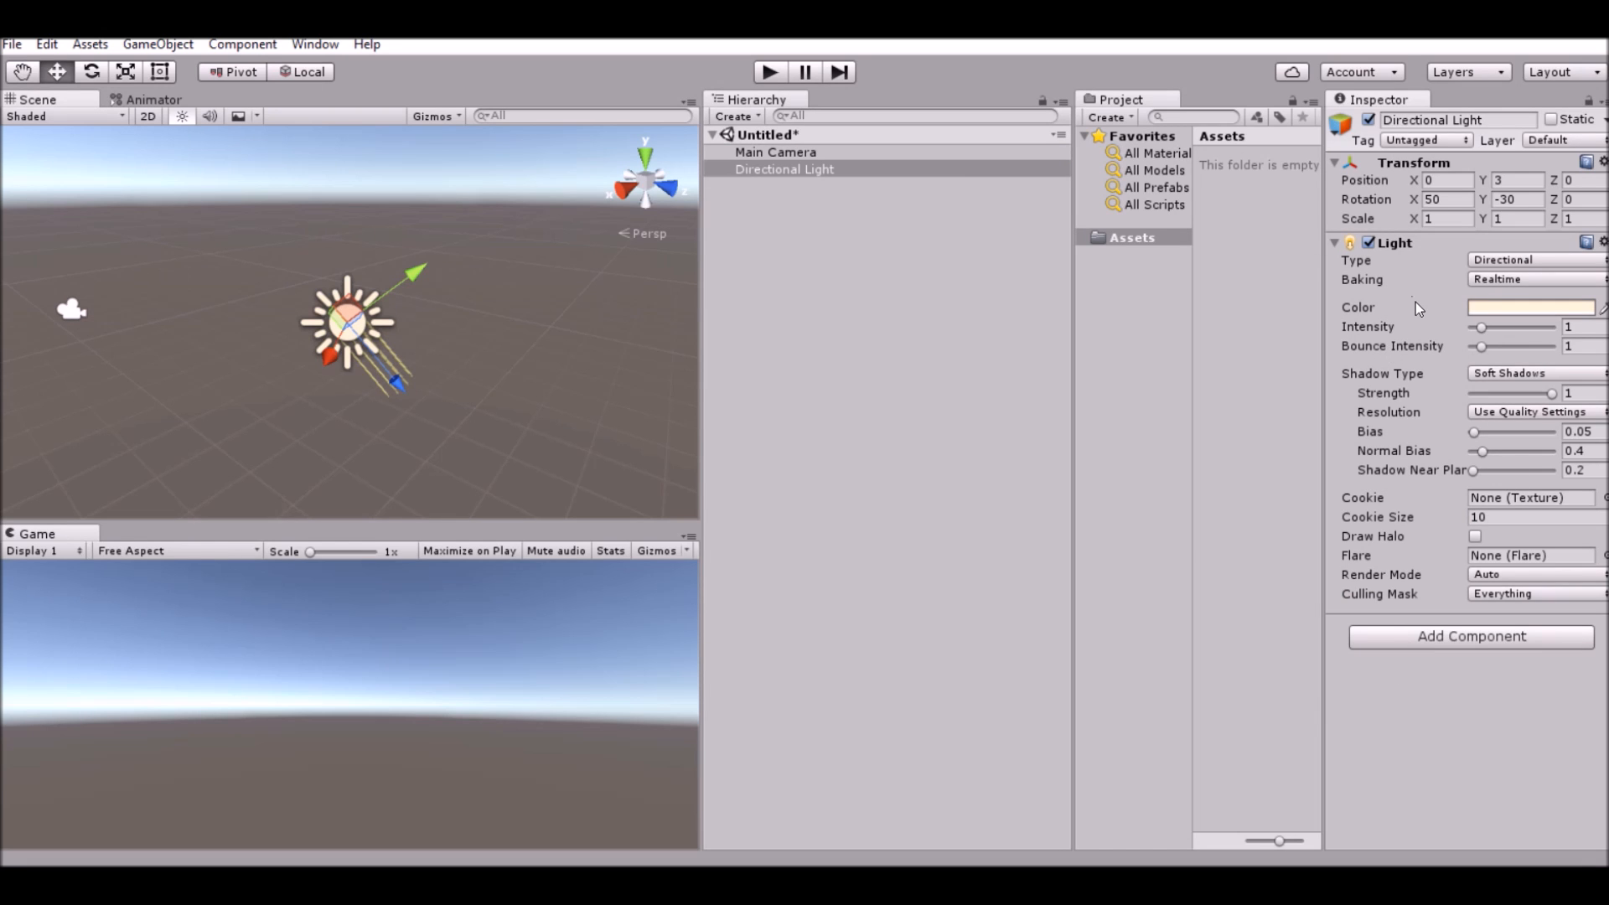
click(757, 168)
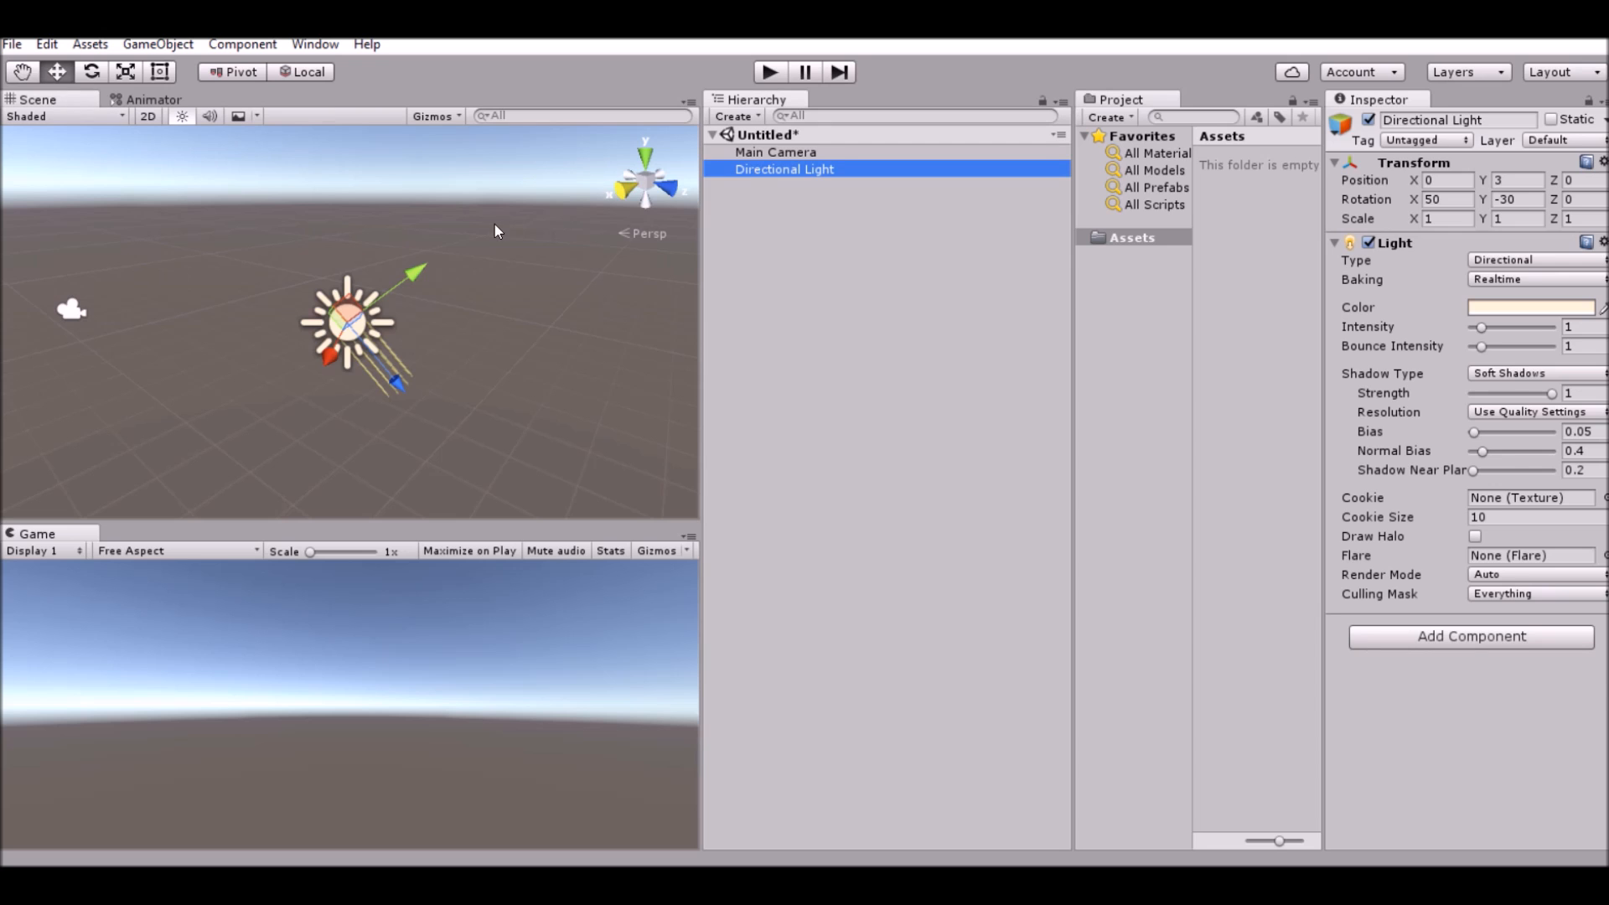
click(1407, 249)
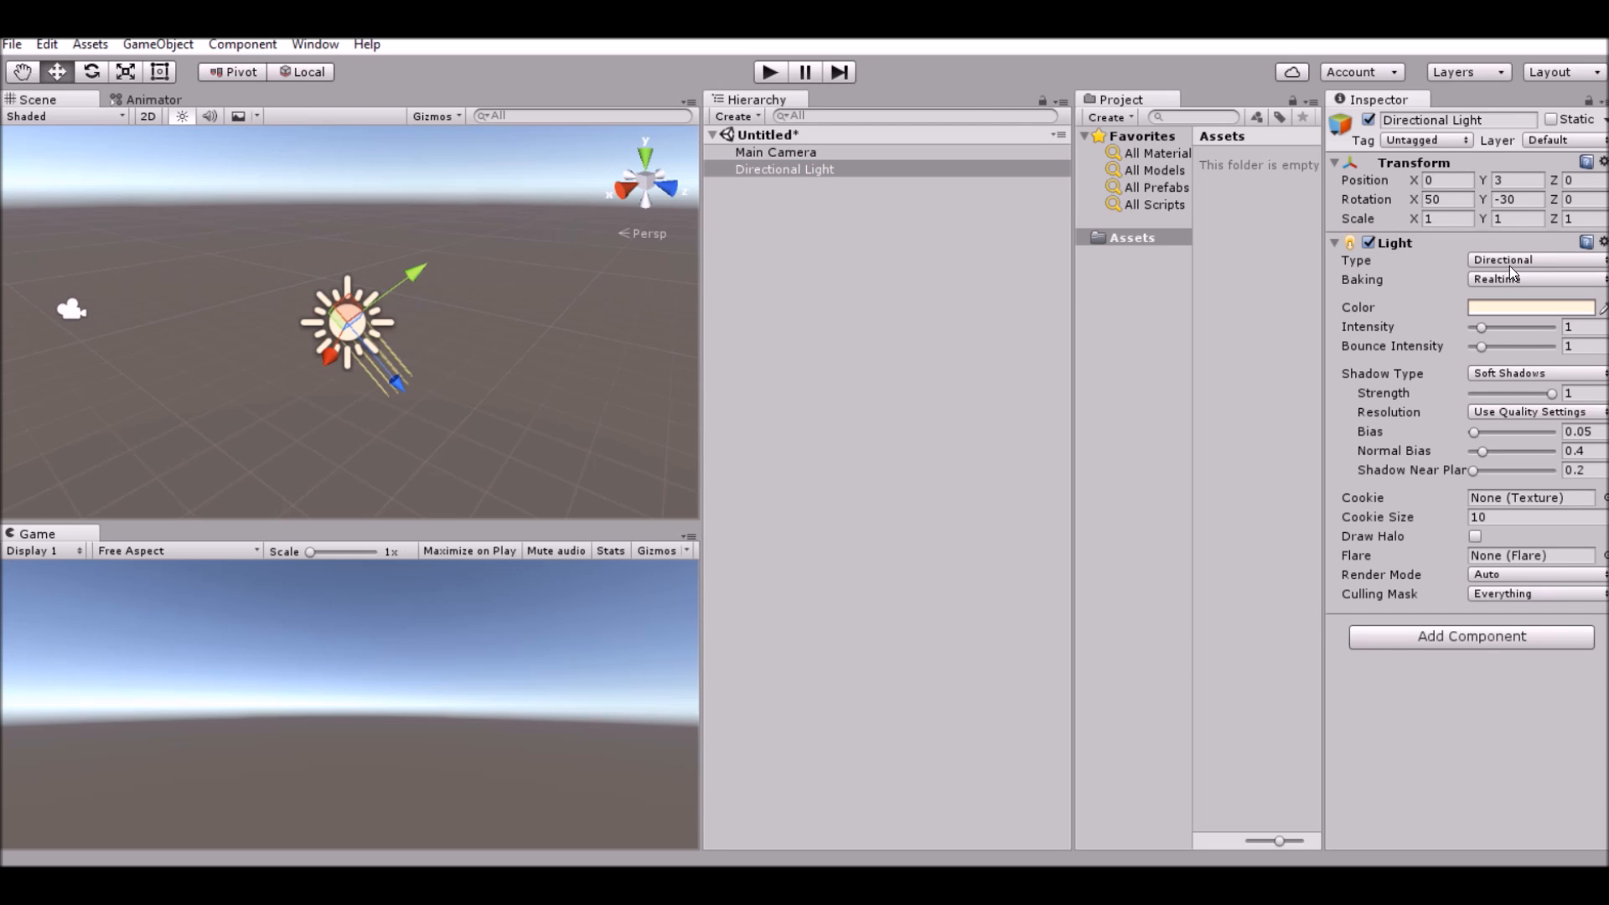
Step: Try varying the Directional Light's intensity and set it back to 1
click(1468, 122)
scroll(382, 249, down, 1)
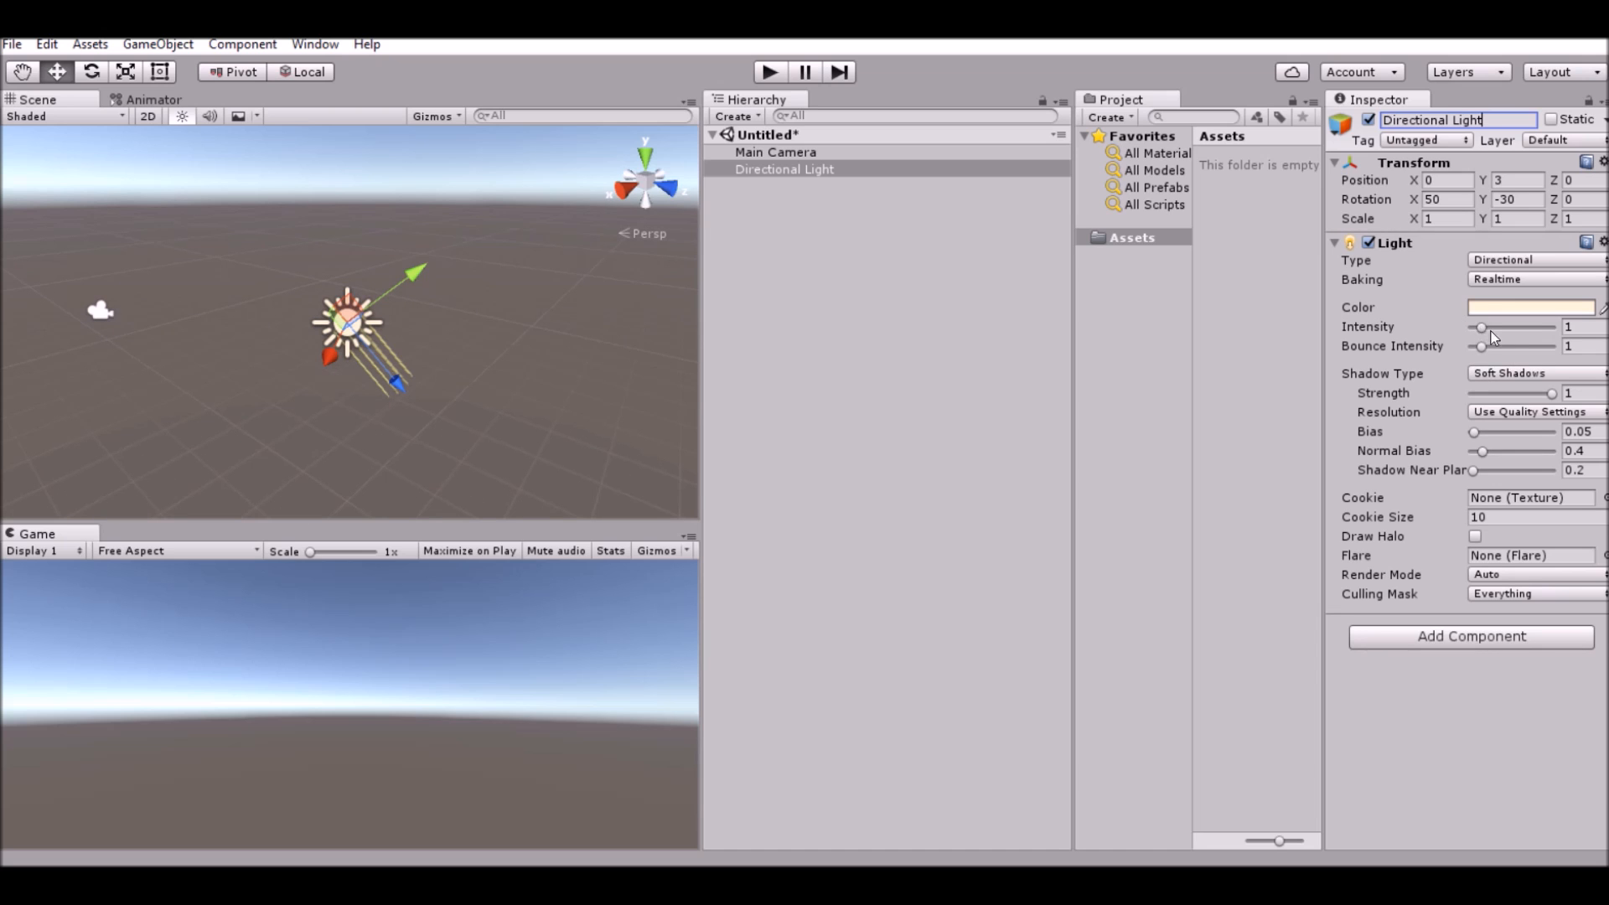
drag(1483, 325, 1438, 352)
text(1)
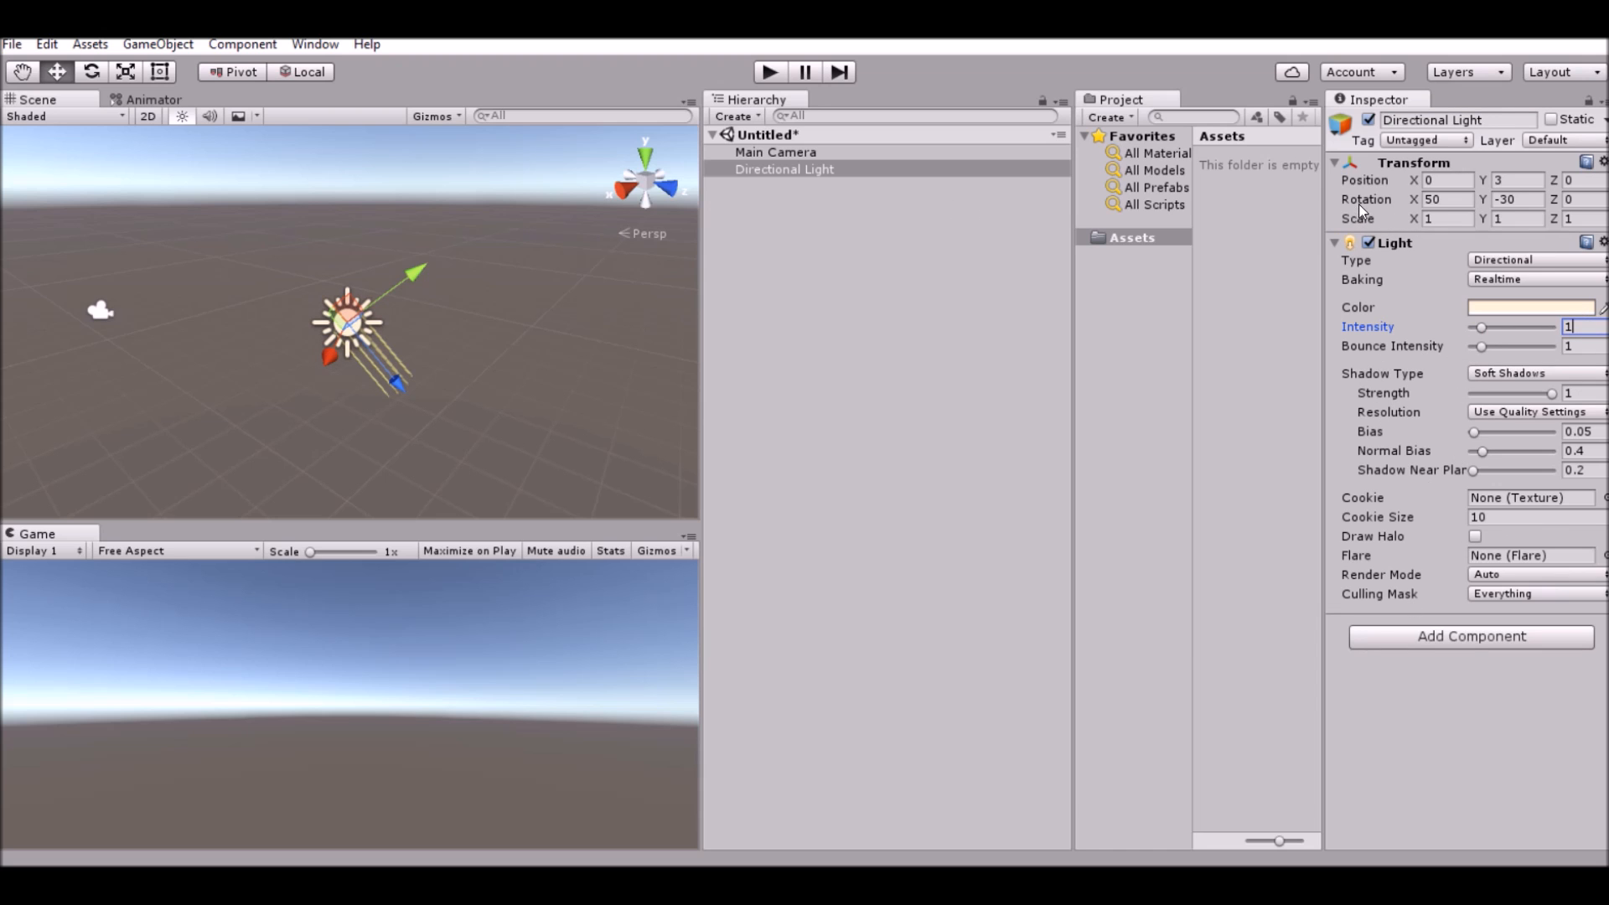
Step: Review the component categories available for the Directional Light without adding one, and clear the selection
click(1425, 635)
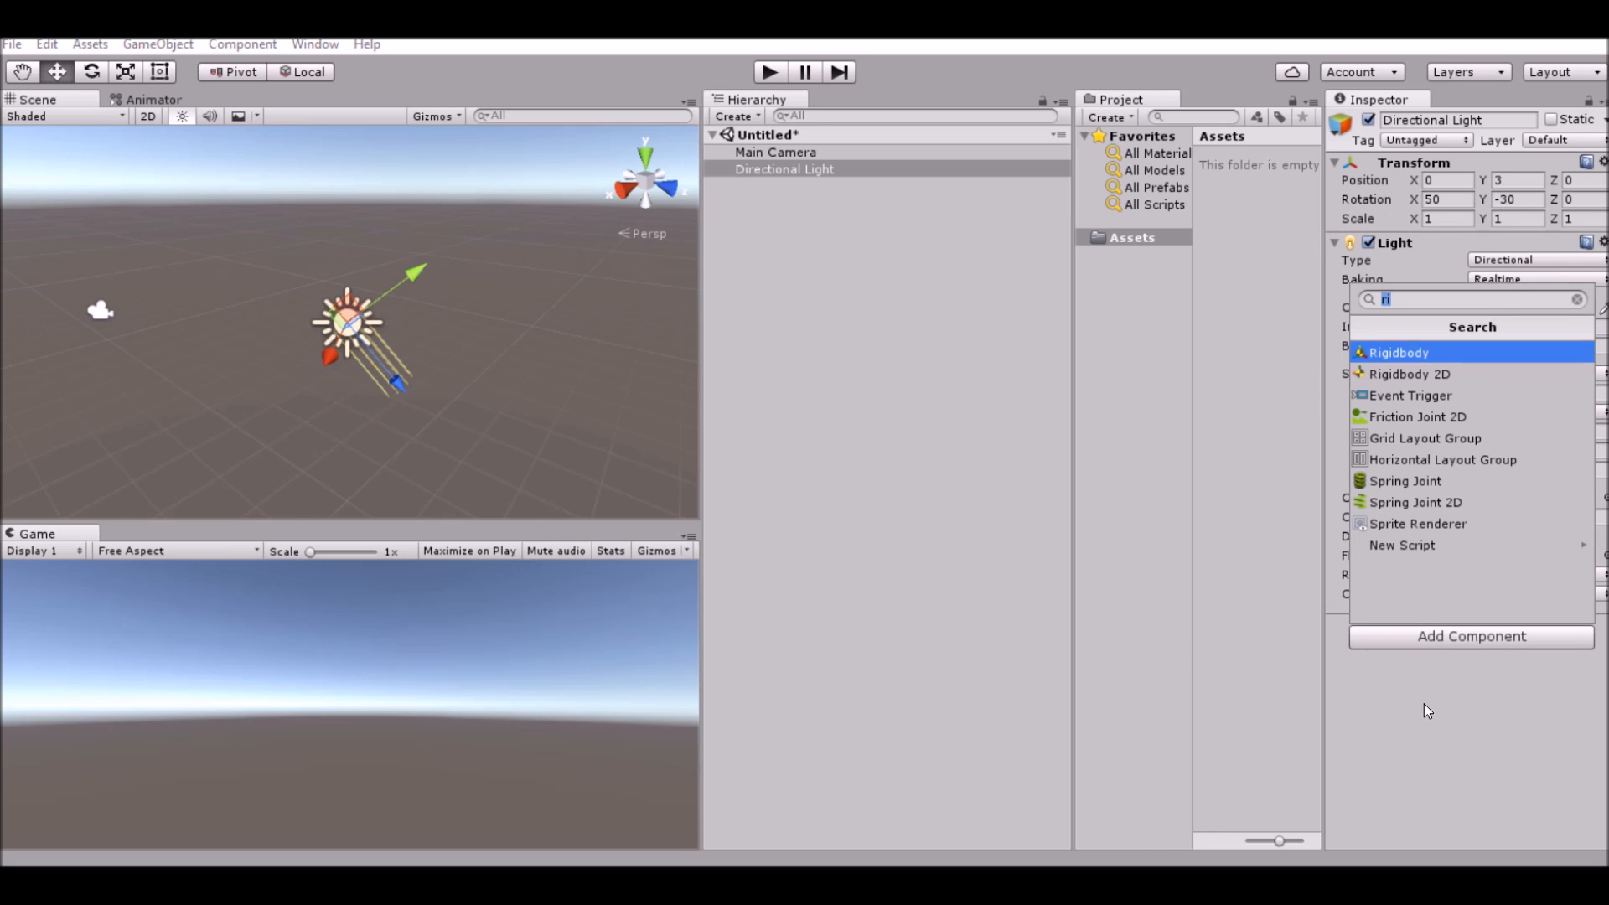
key(BackSpace)
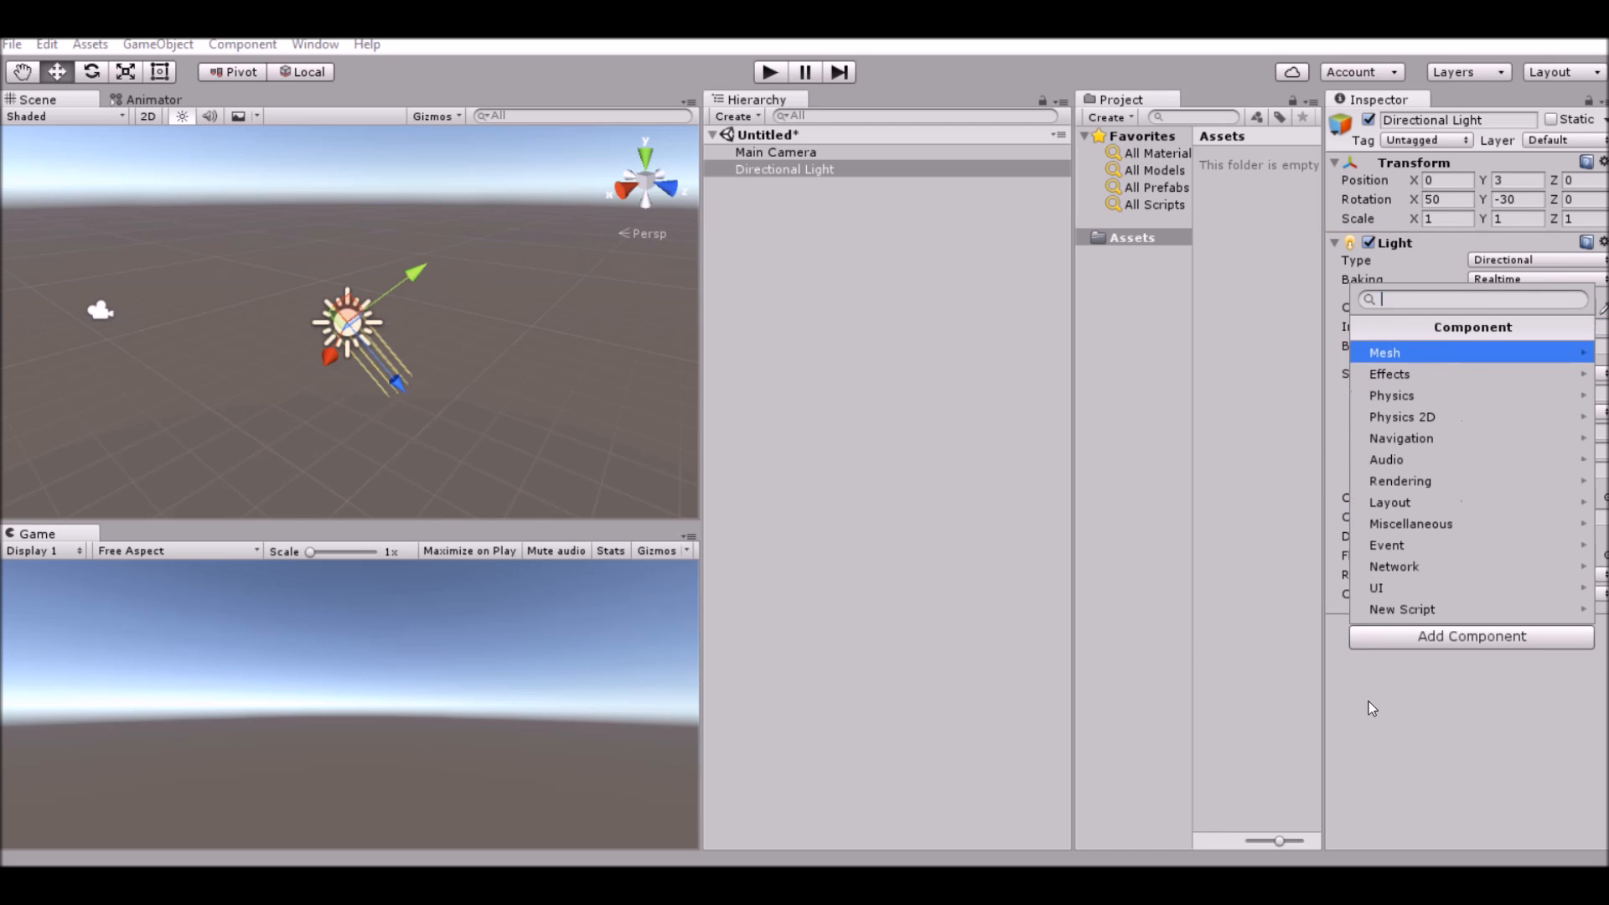
click(1254, 556)
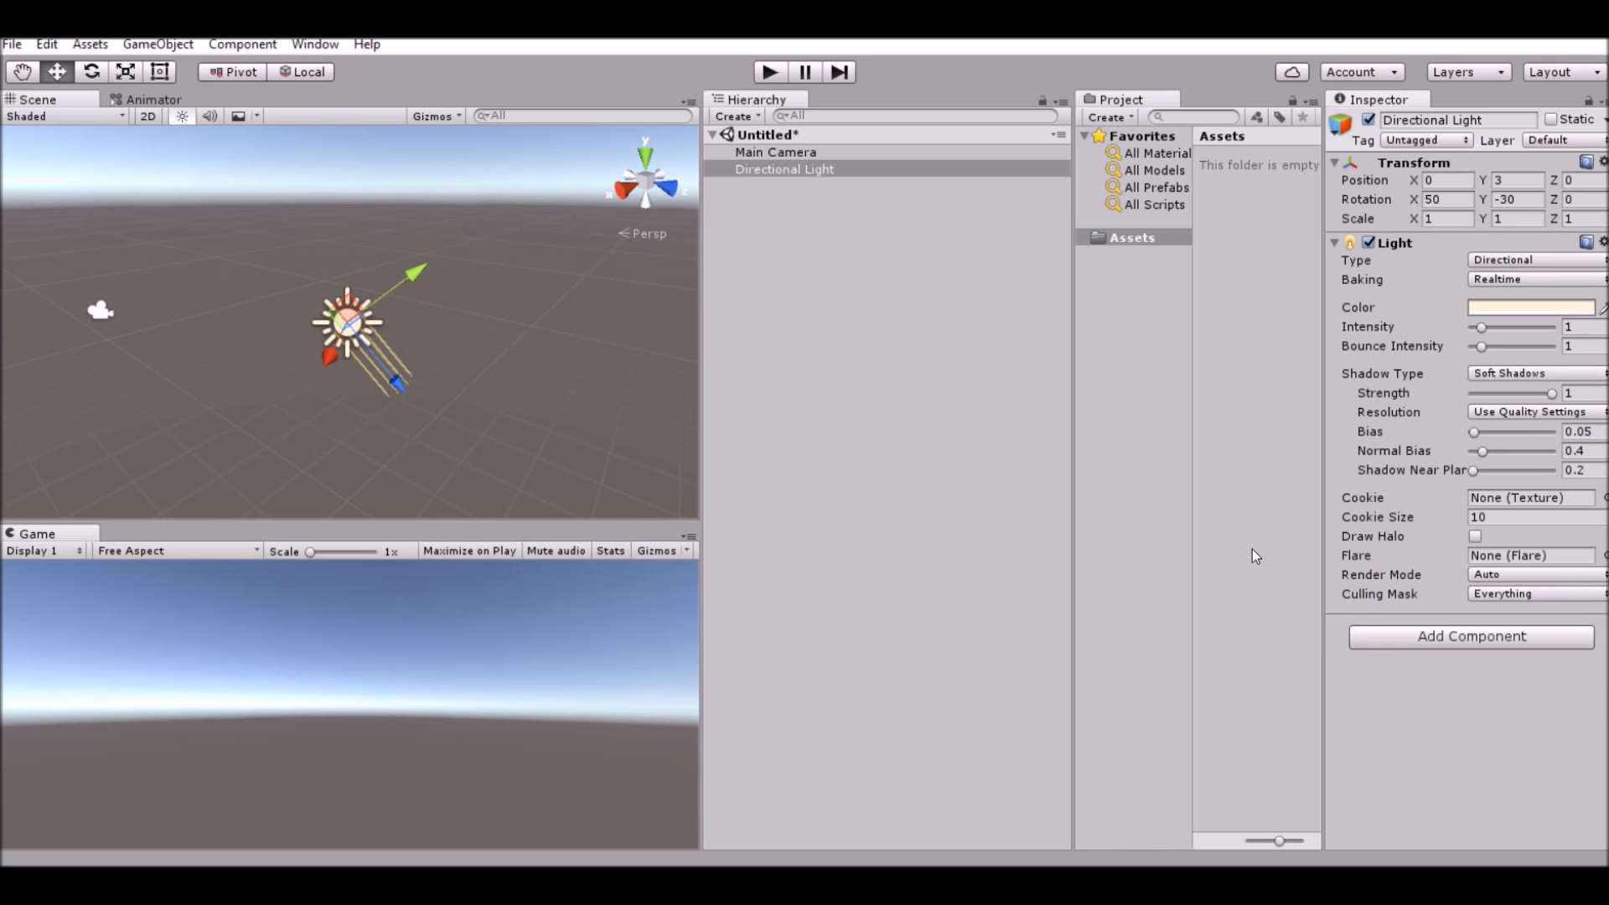
scroll(514, 334, up, 2)
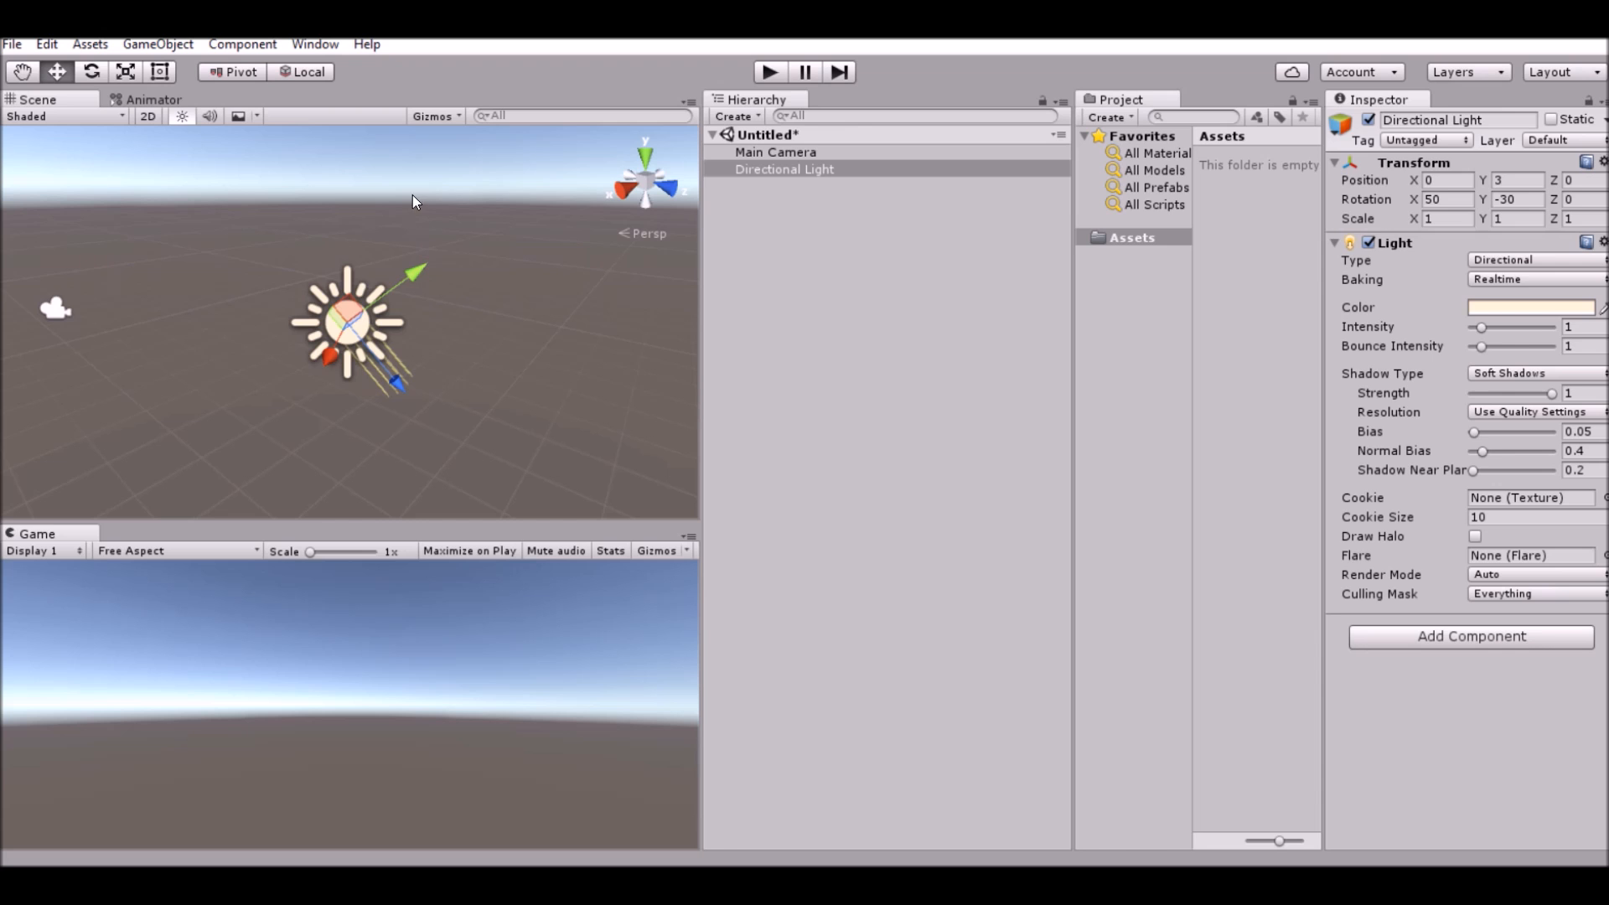
scroll(536, 263, down, 1)
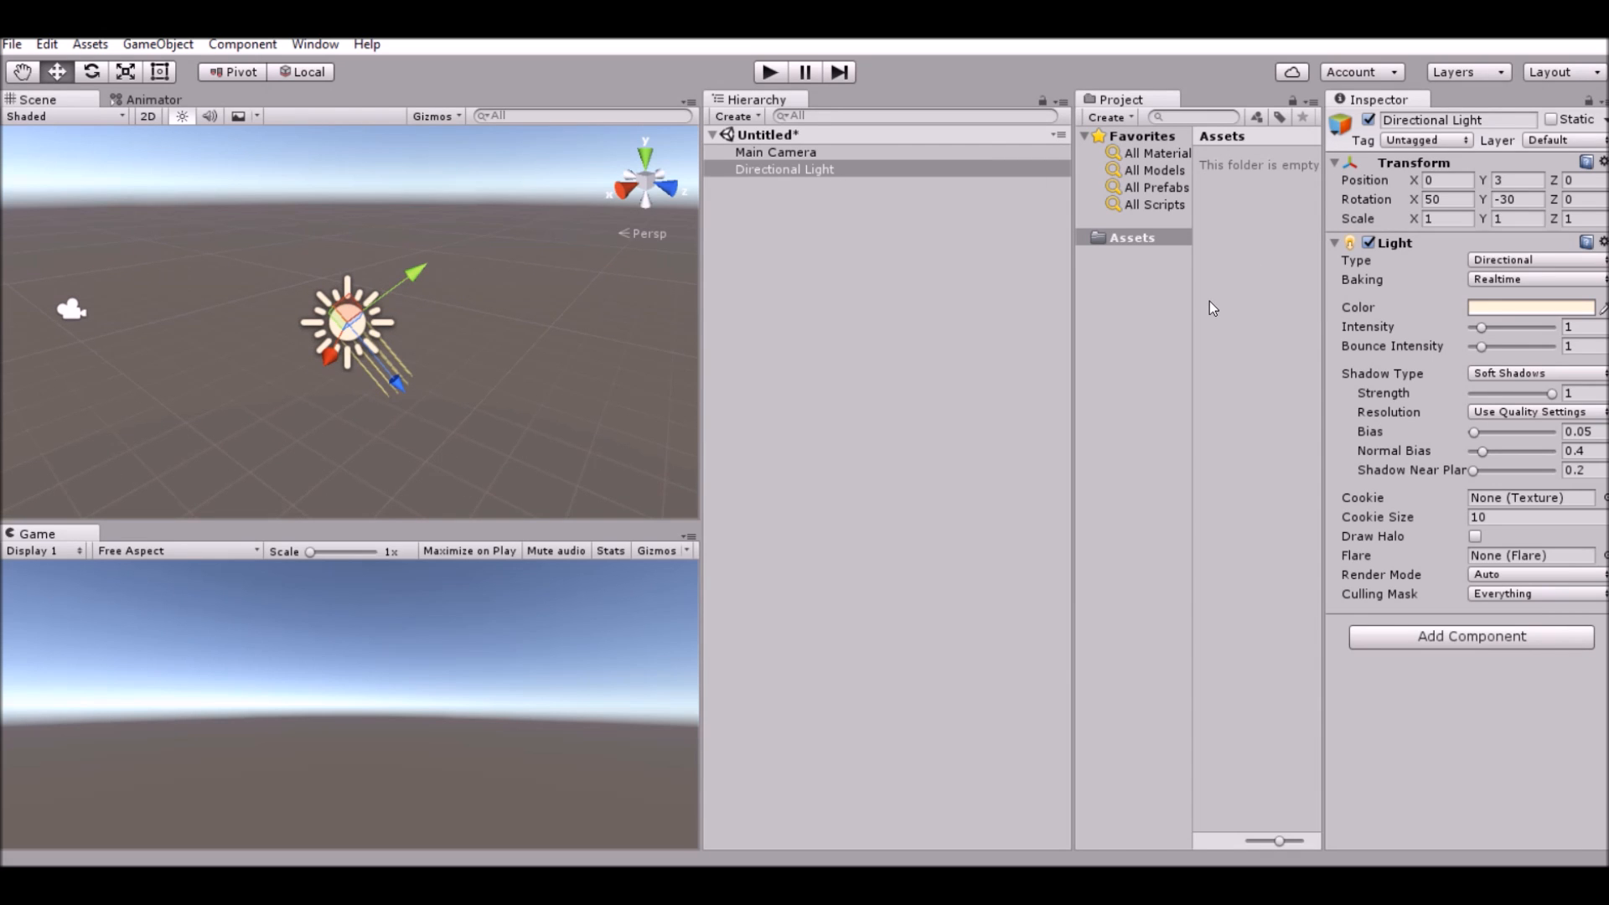
click(1198, 274)
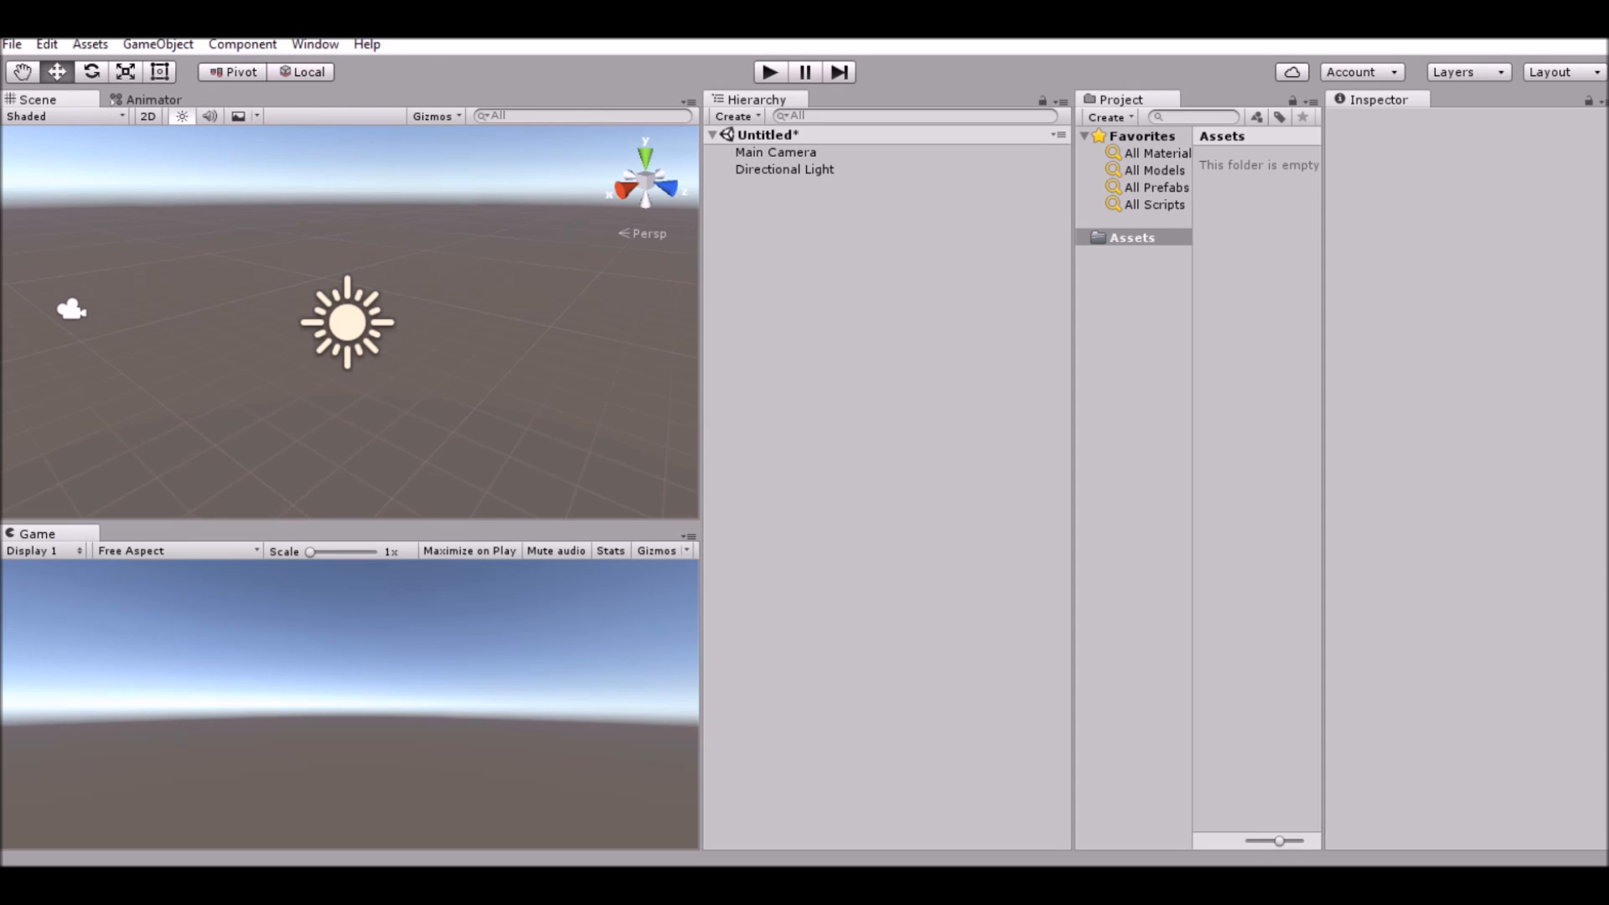
Step: Look through the available file, edit, asset, game object, component and window commands
click(12, 43)
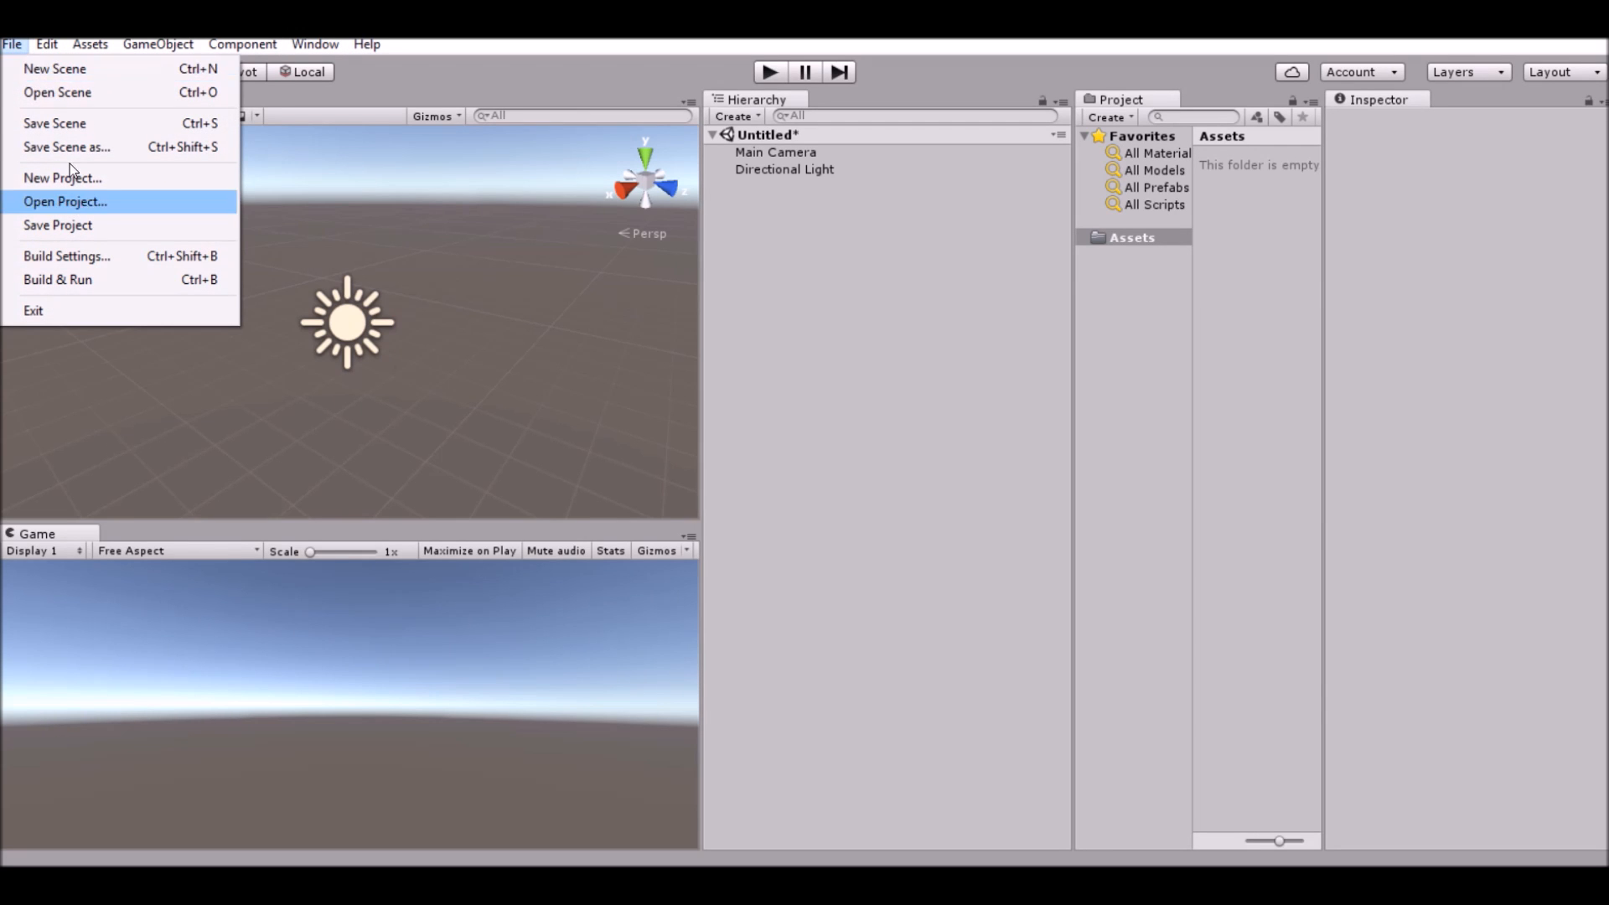
click(47, 44)
click(47, 43)
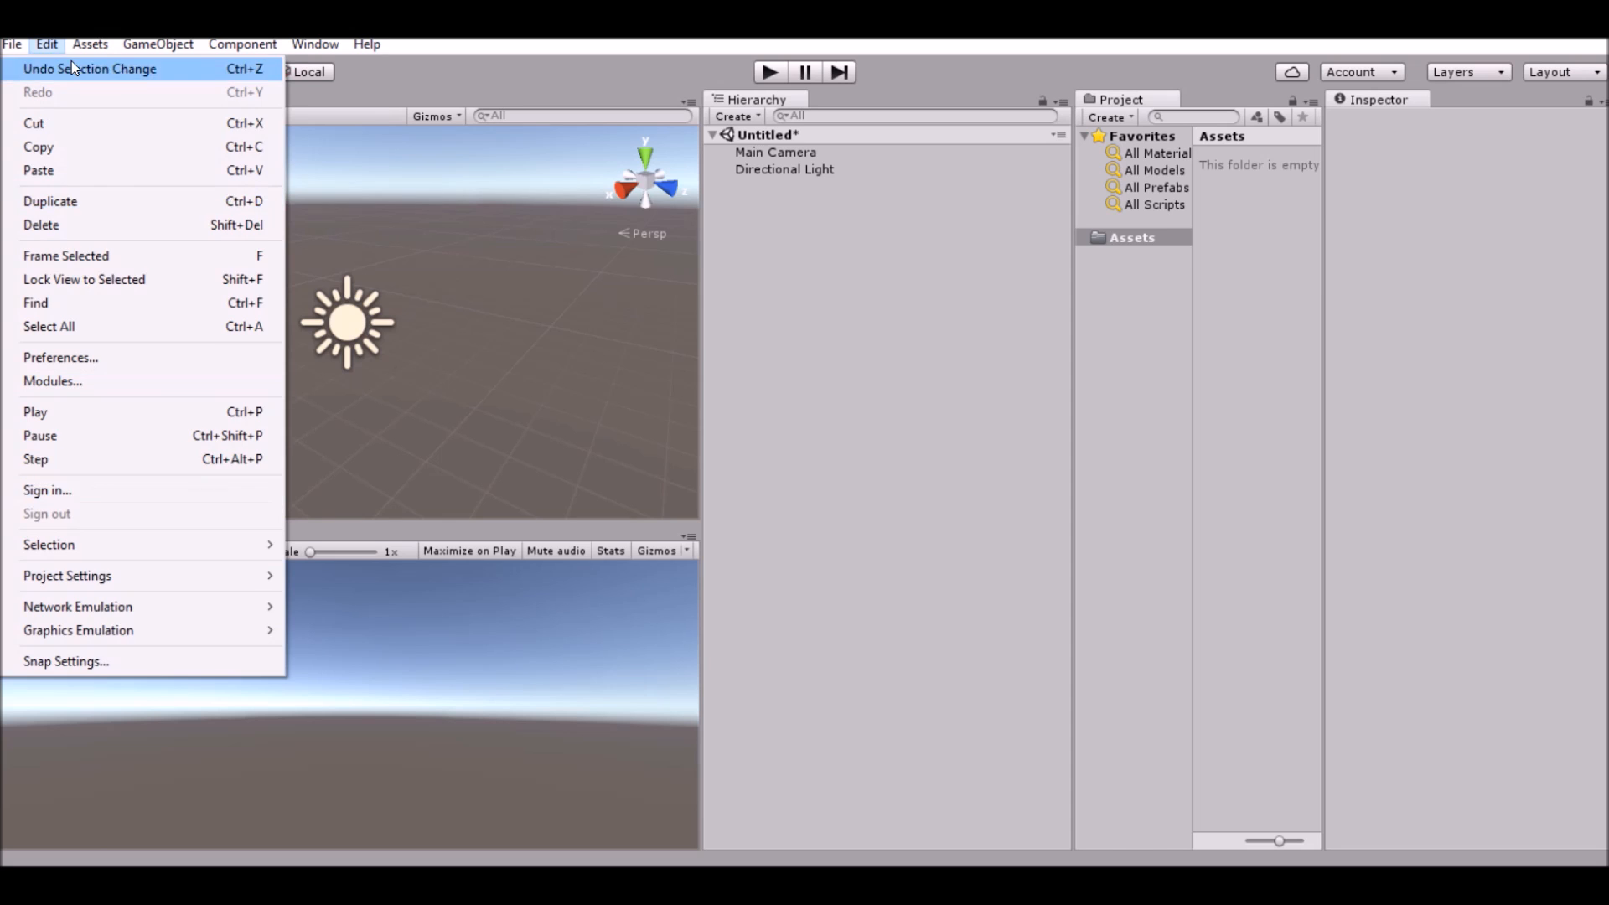
click(96, 47)
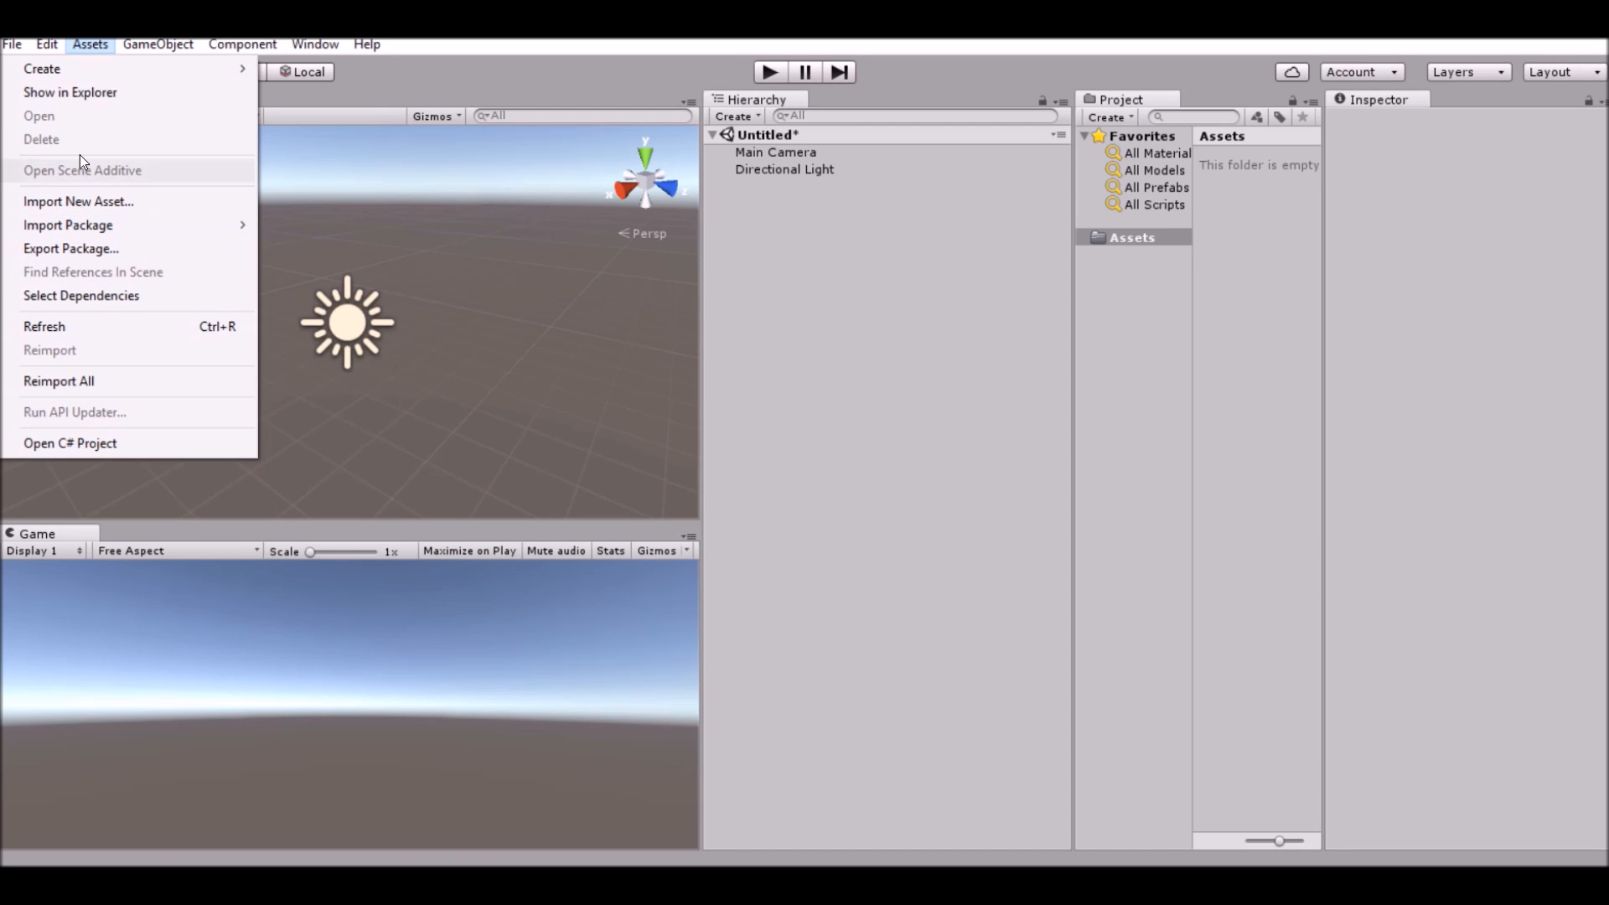
mouse_move(190, 52)
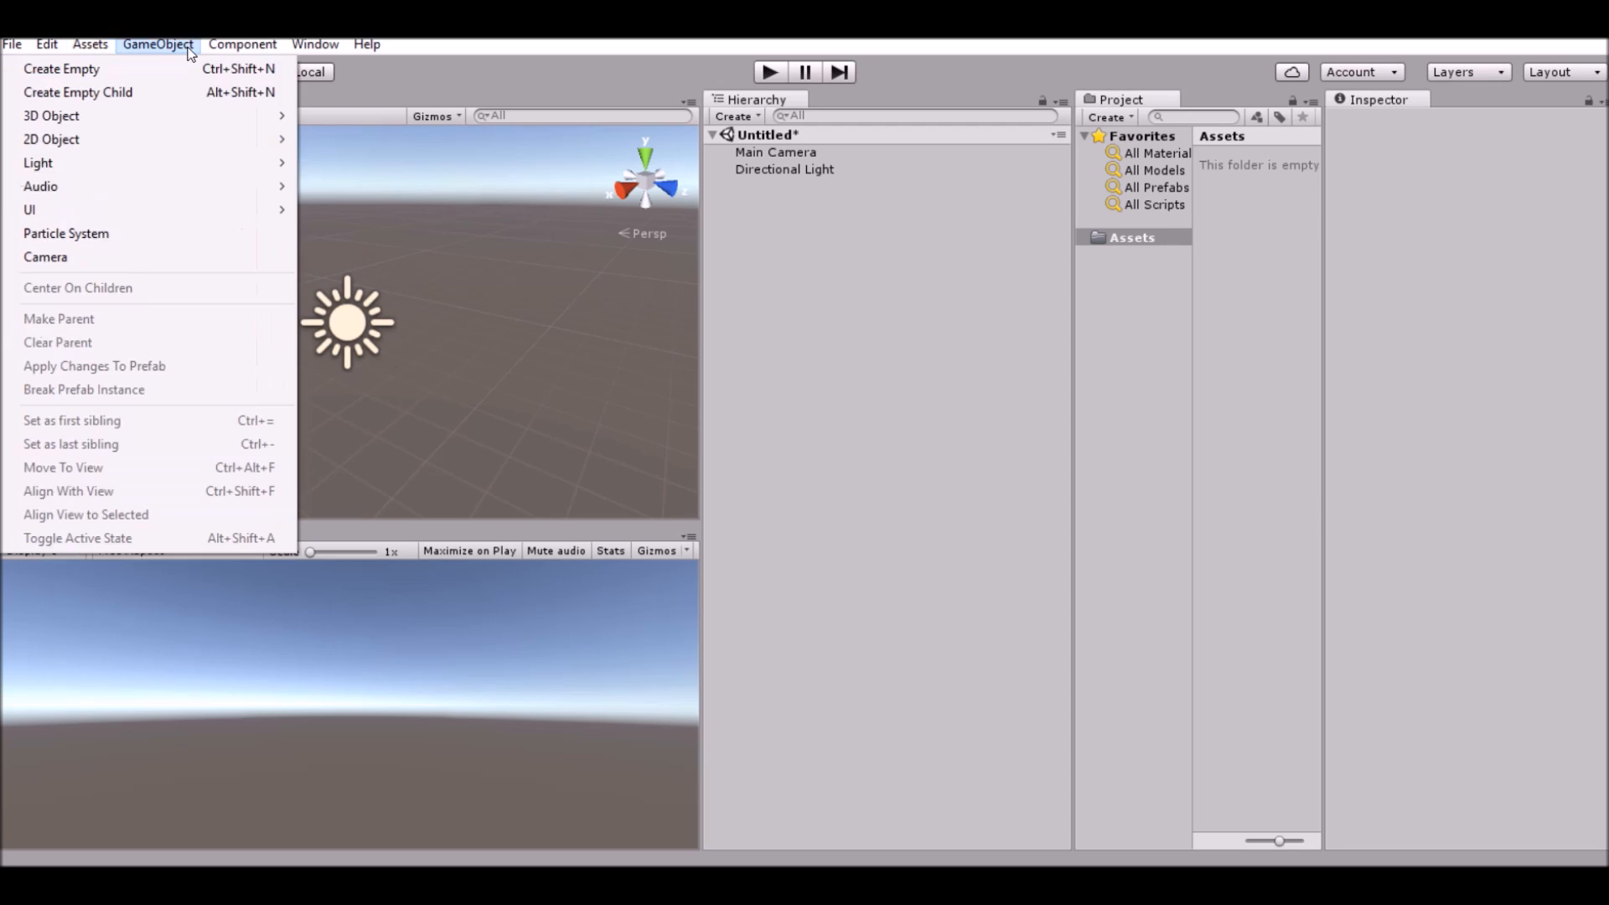
mouse_move(242, 44)
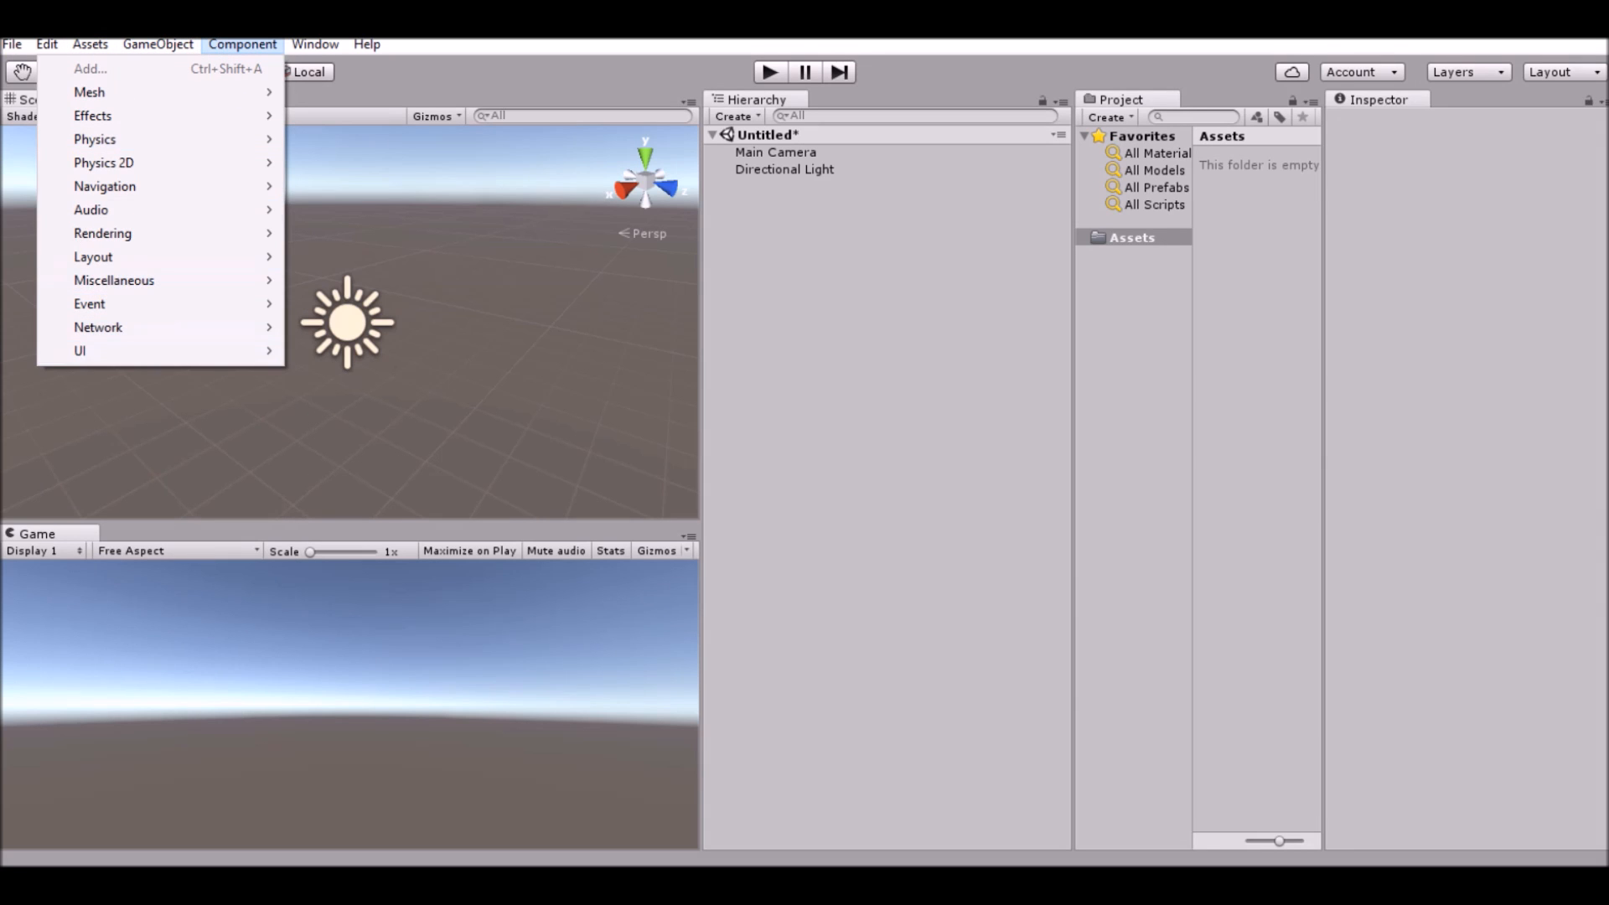
key(Escape)
click(328, 39)
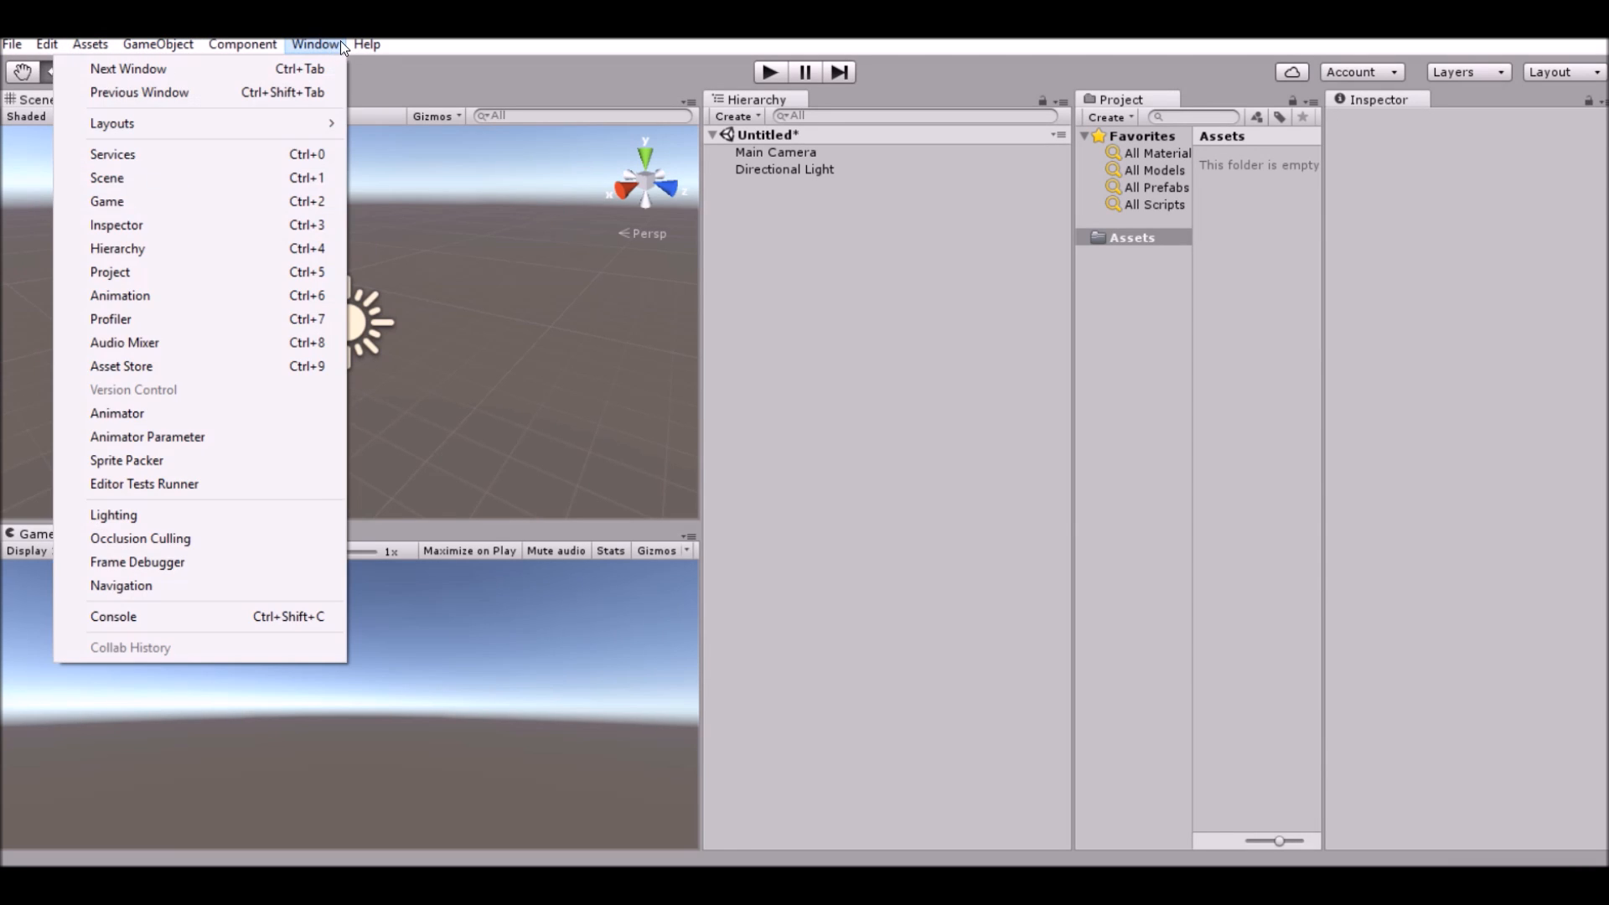
key(Escape)
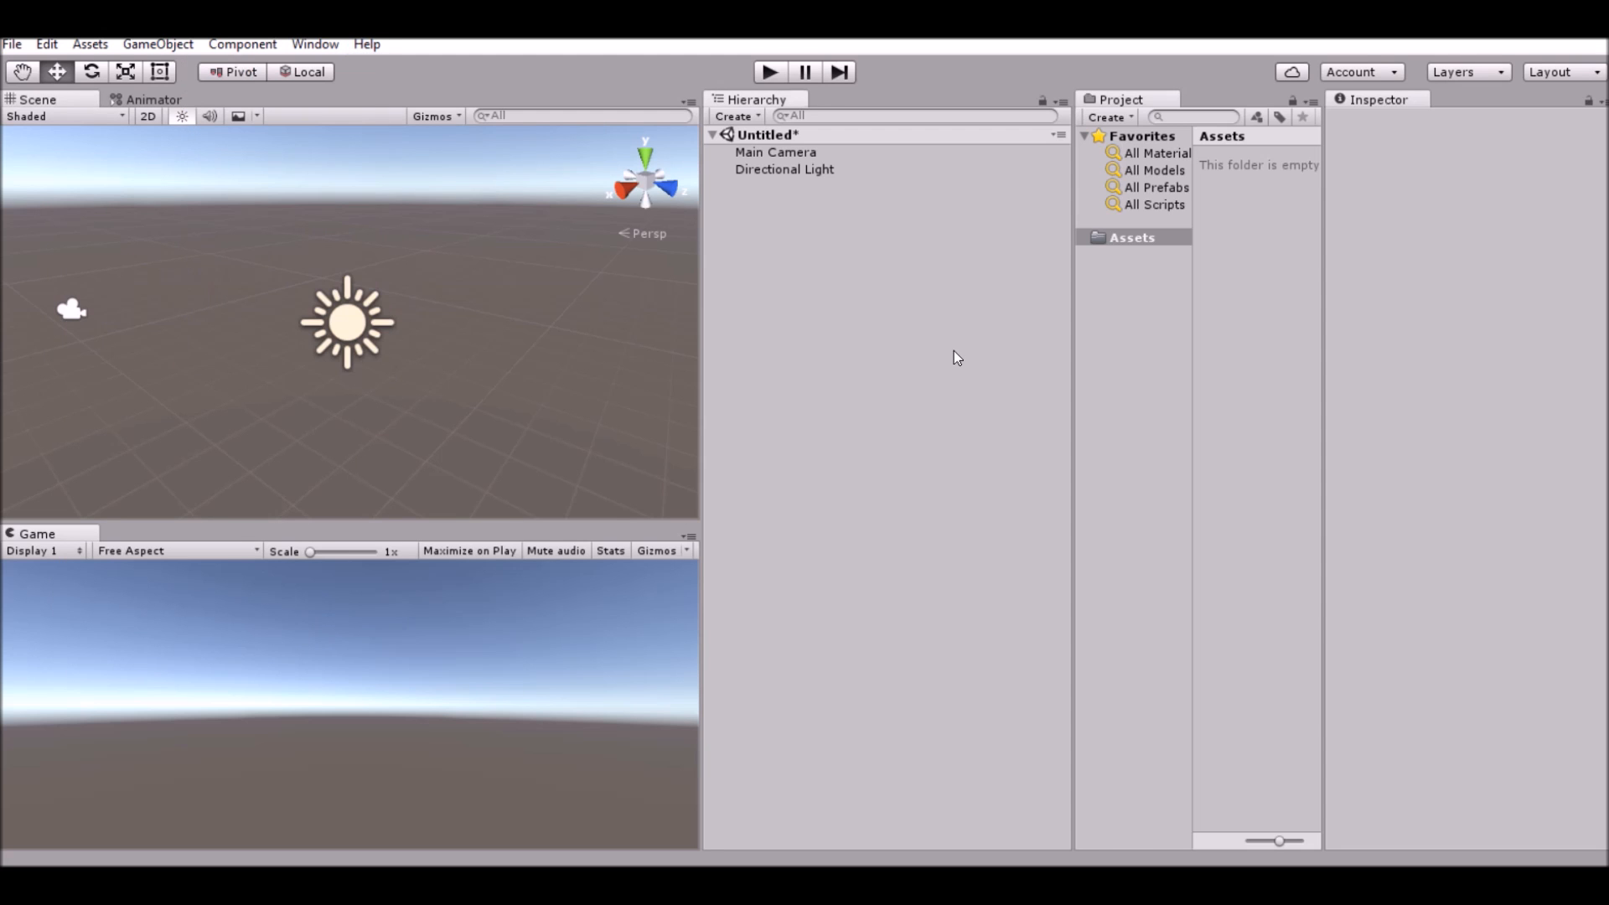
scroll(374, 359, up, 2)
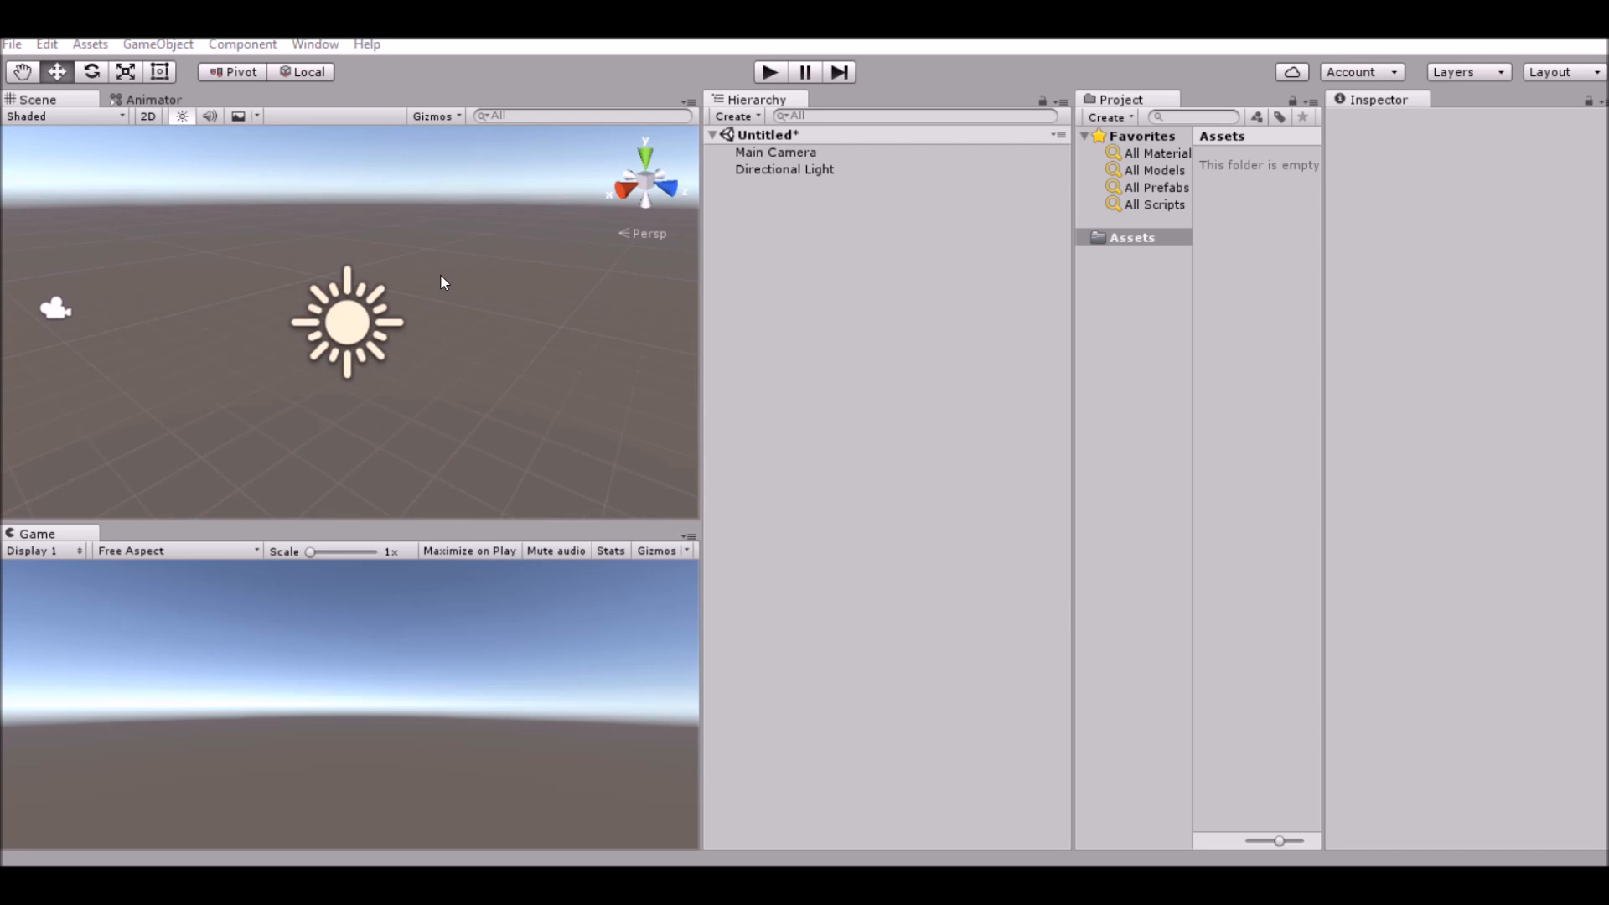
scroll(382, 254, down, 3)
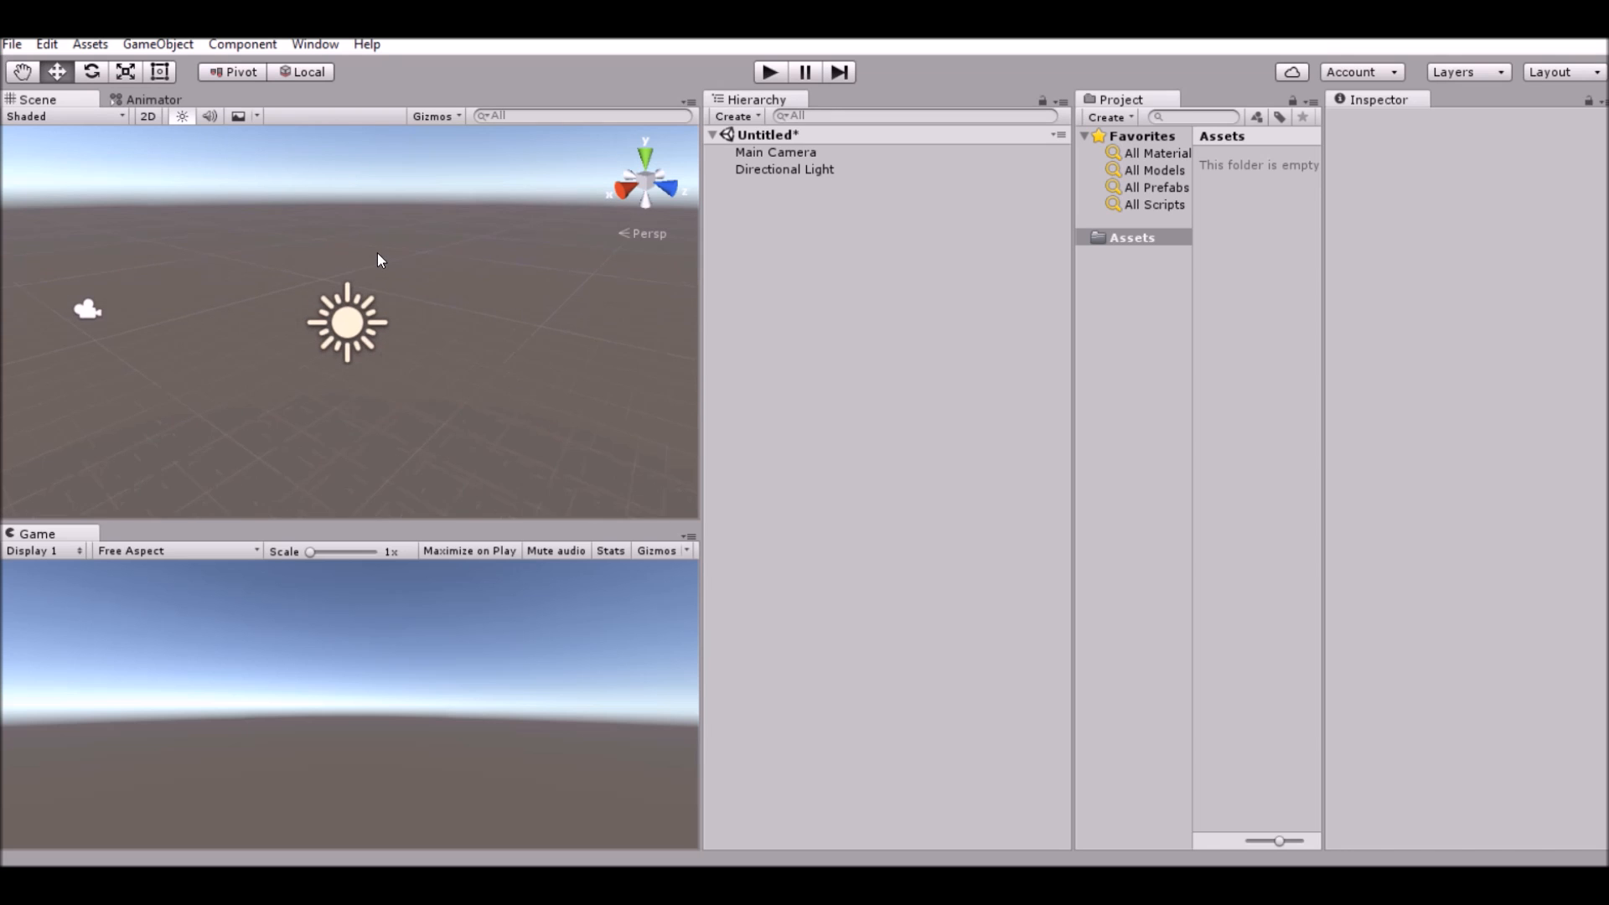
right_drag(202, 246, 235, 223)
key(w)
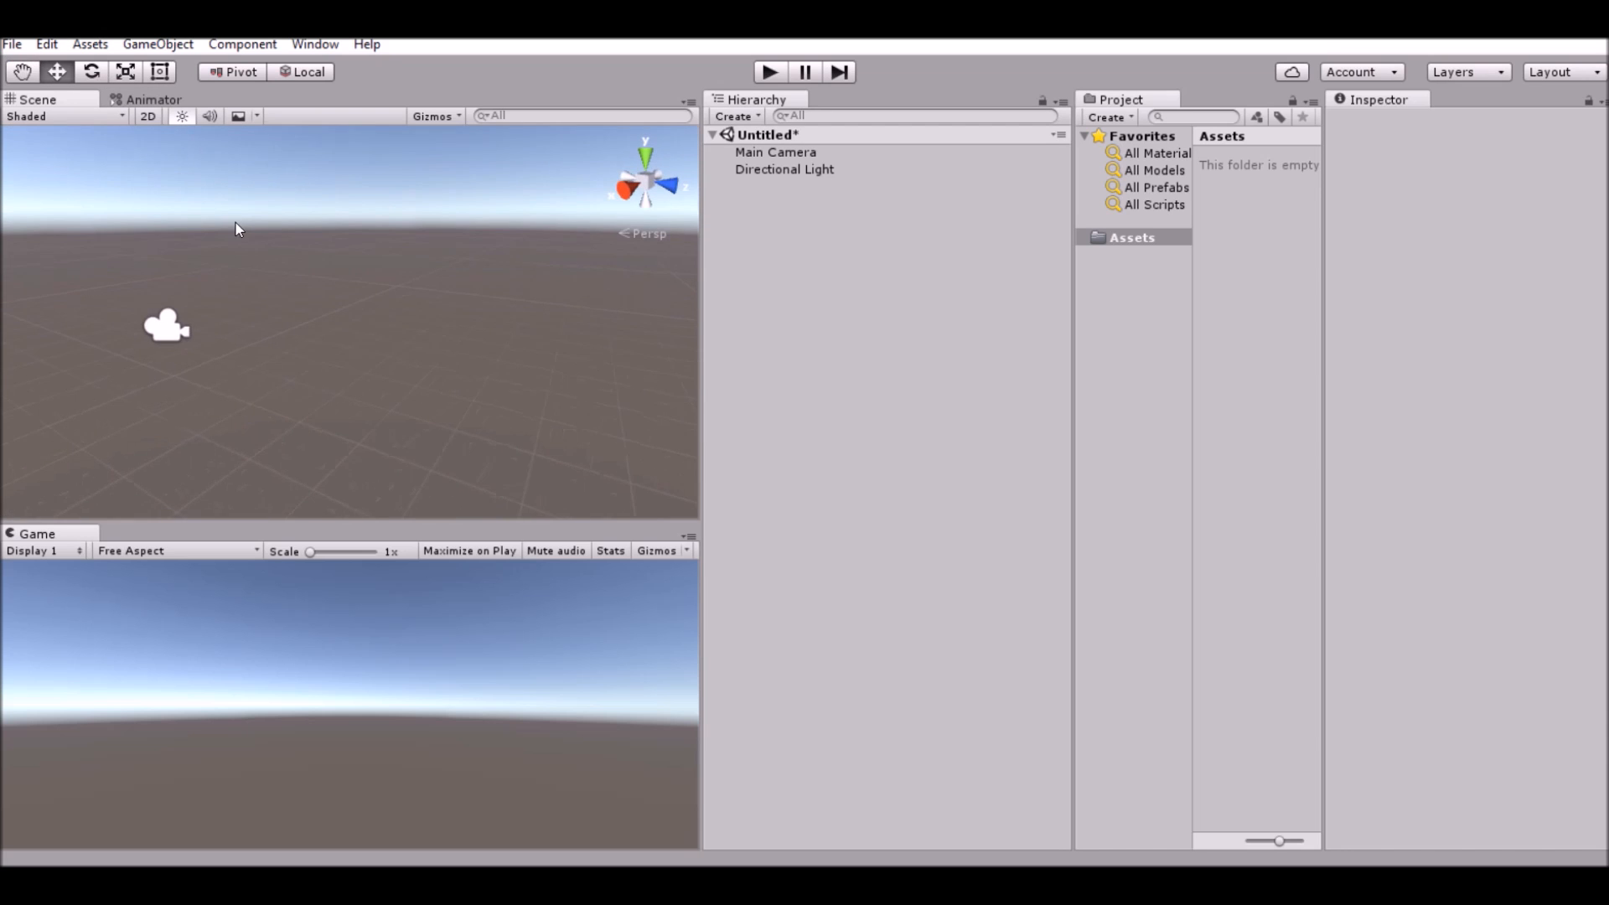
Step: Add a plane to the scene and lower it to a Y position of about 0.2
click(140, 46)
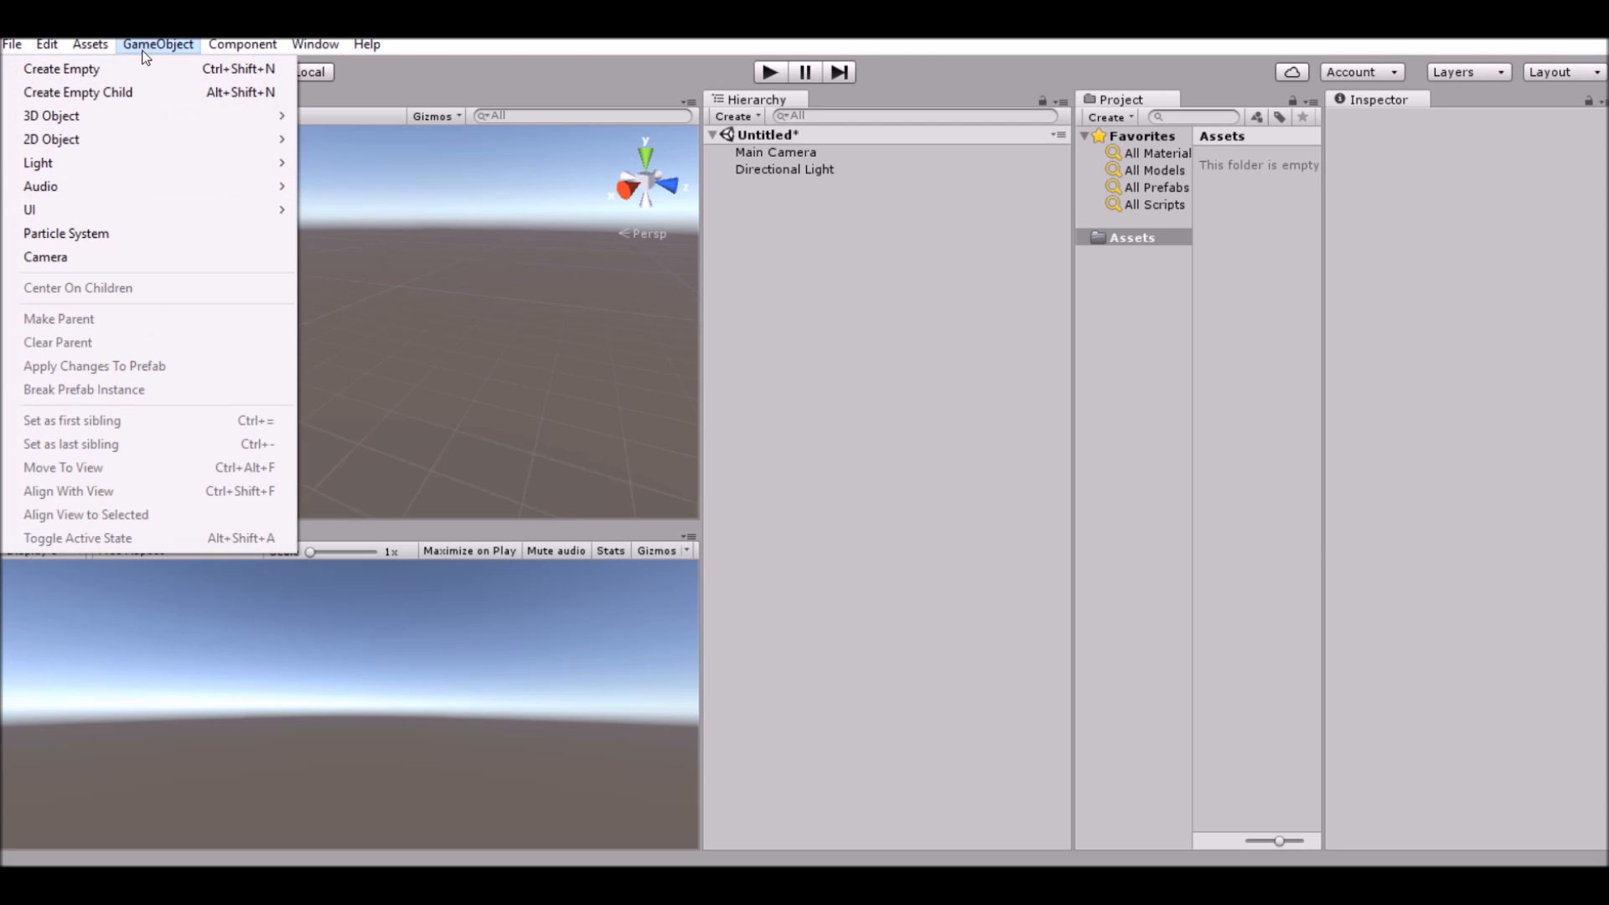
mouse_move(128, 117)
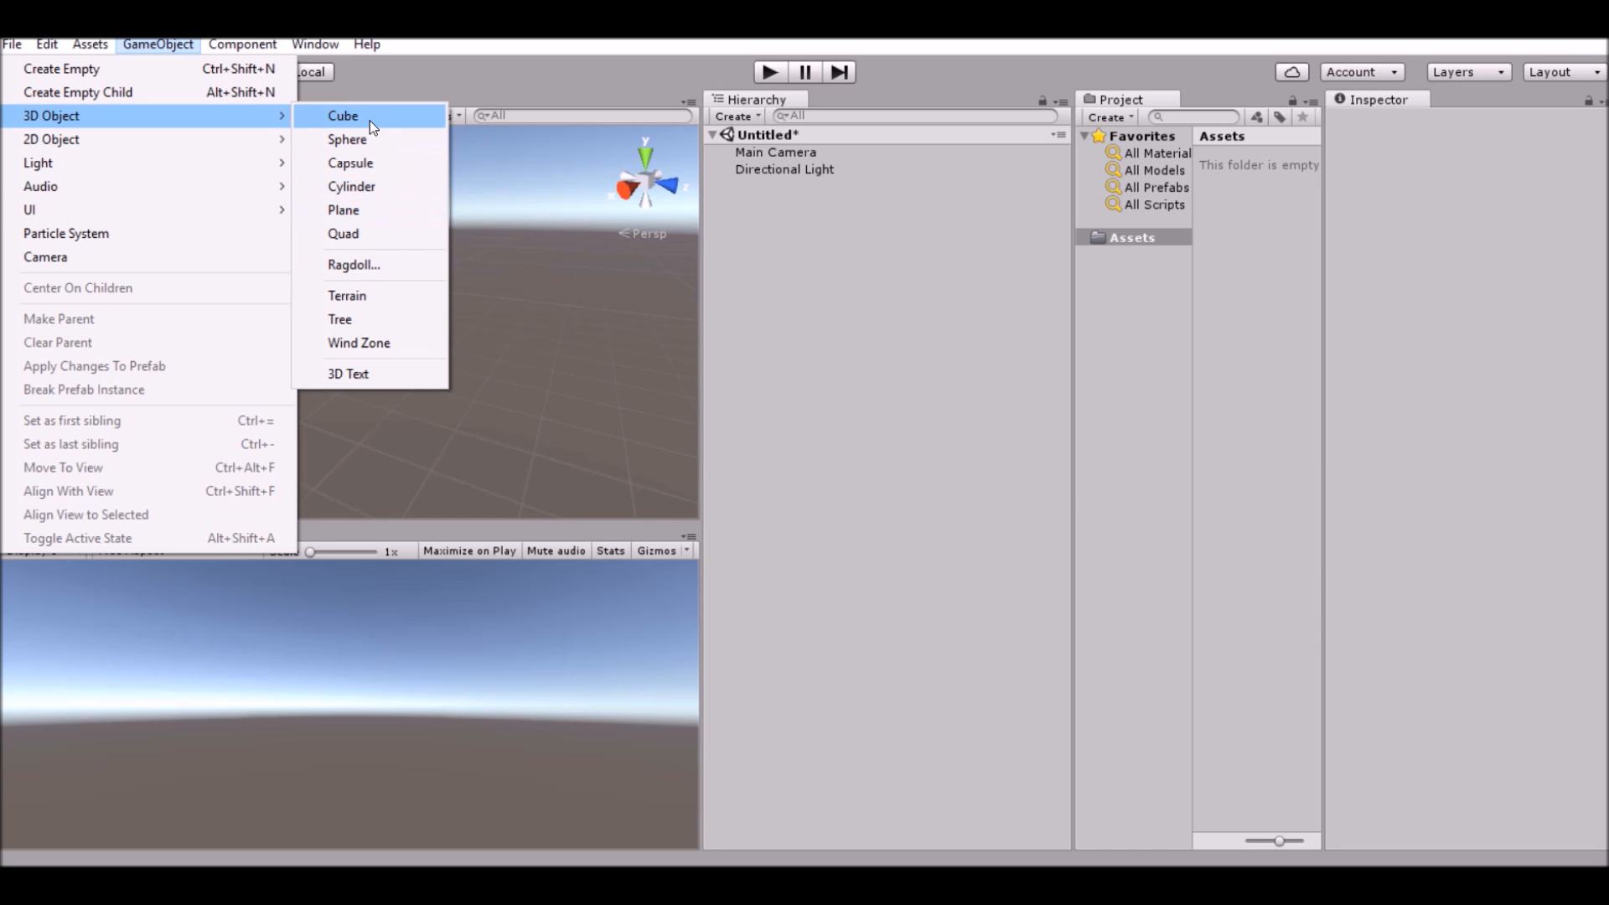
click(368, 210)
drag(346, 249, 345, 405)
drag(338, 354, 335, 344)
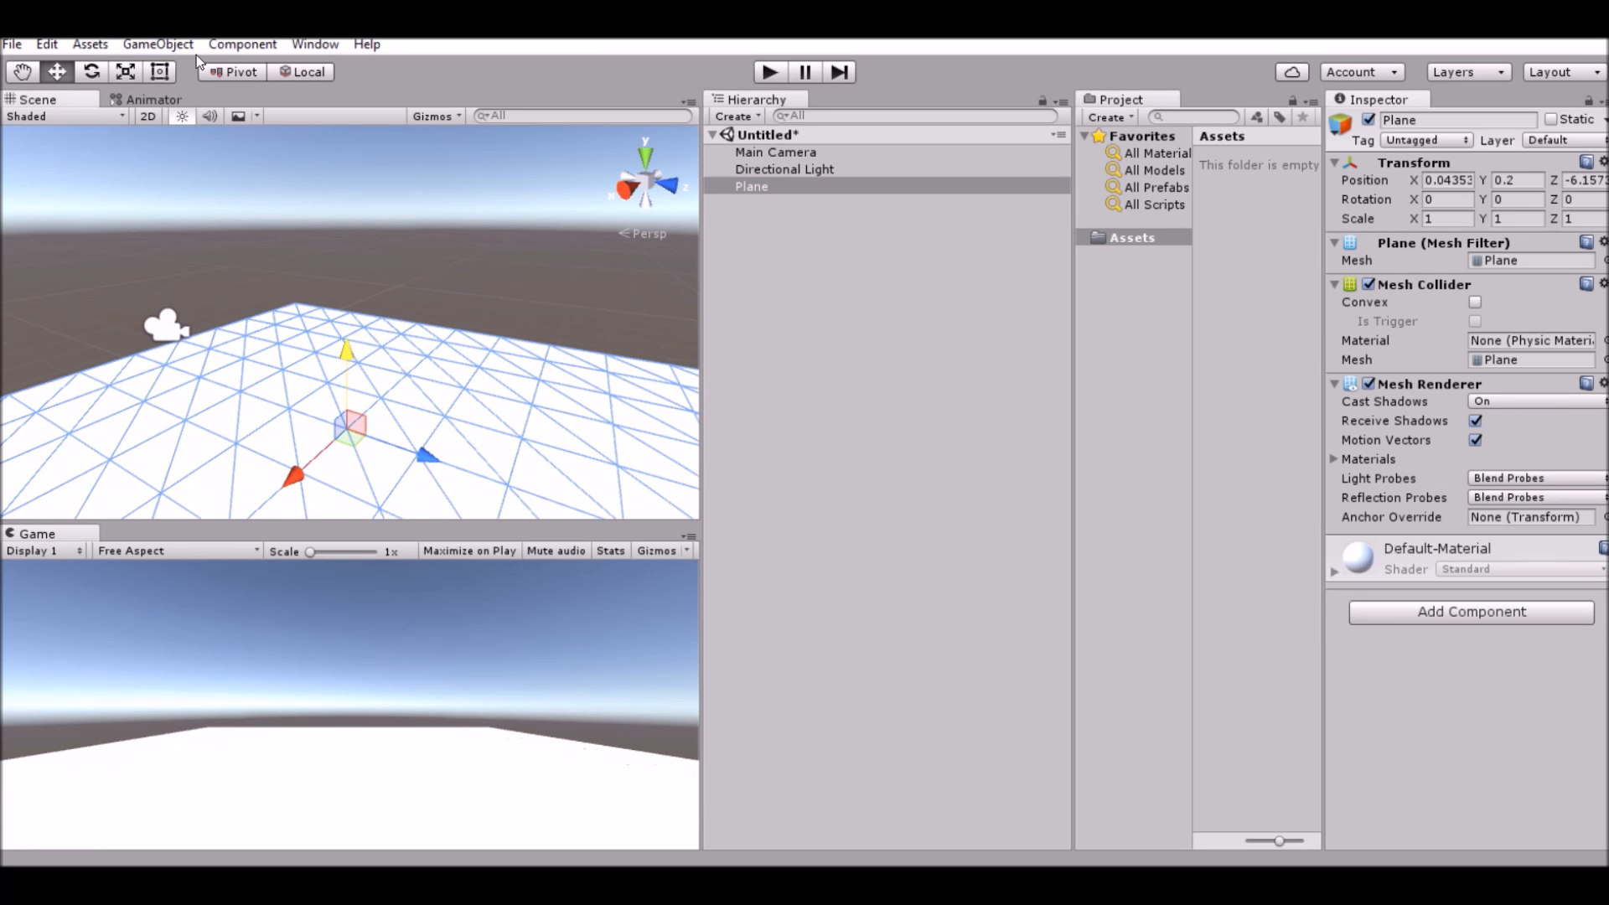
Step: Add a cube to the scene above the plane
click(157, 45)
mouse_move(162, 115)
click(343, 115)
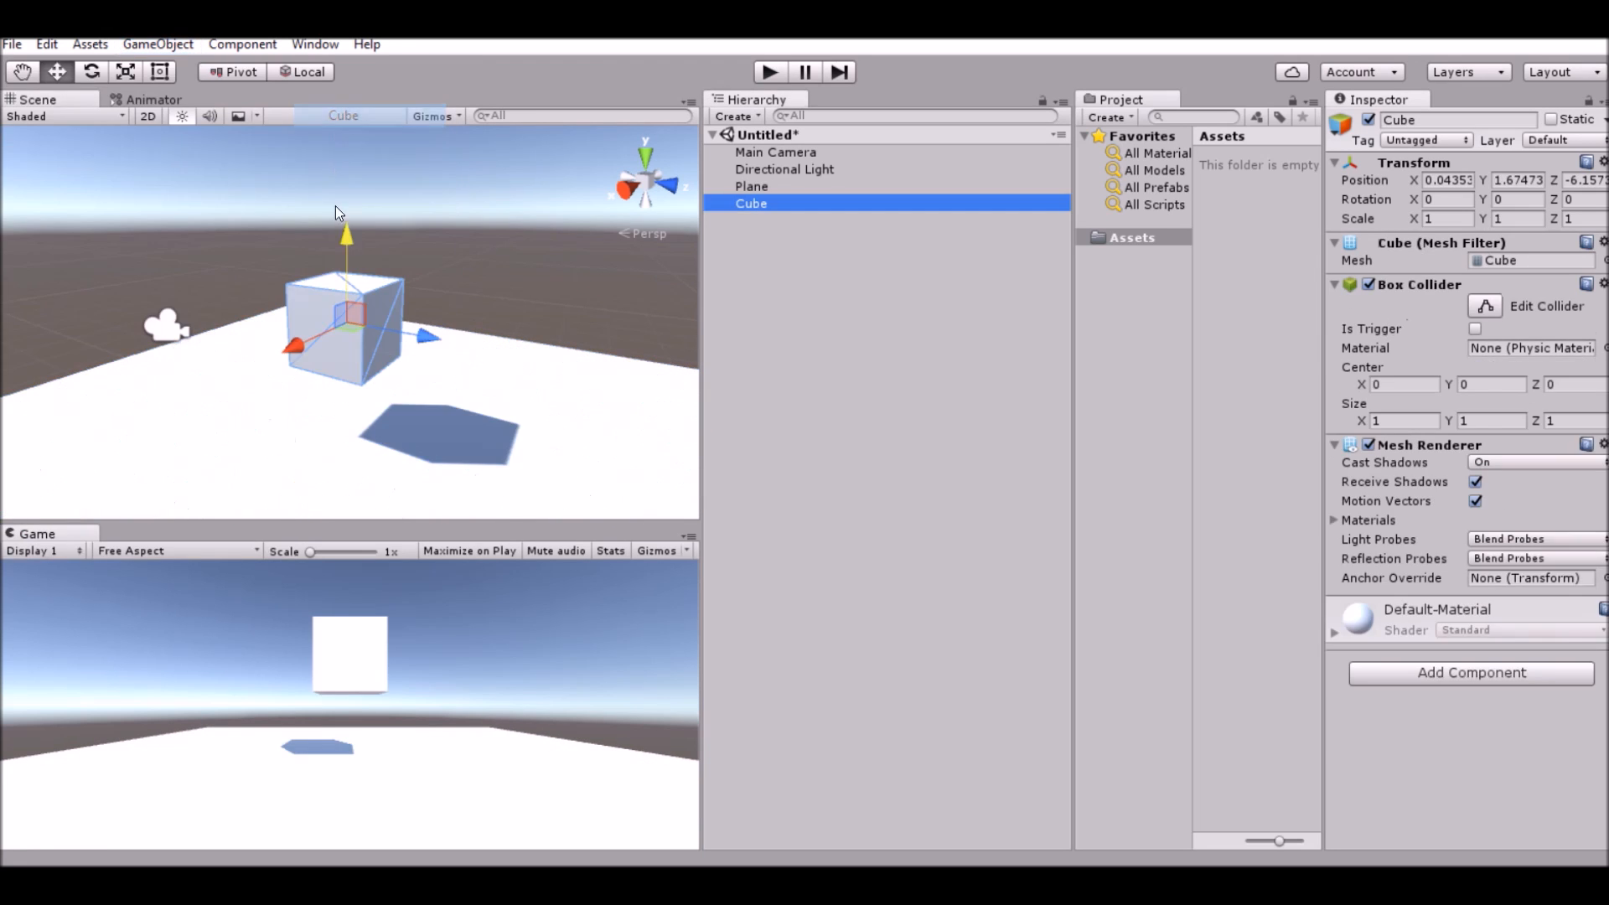
middle_drag(226, 278, 274, 196)
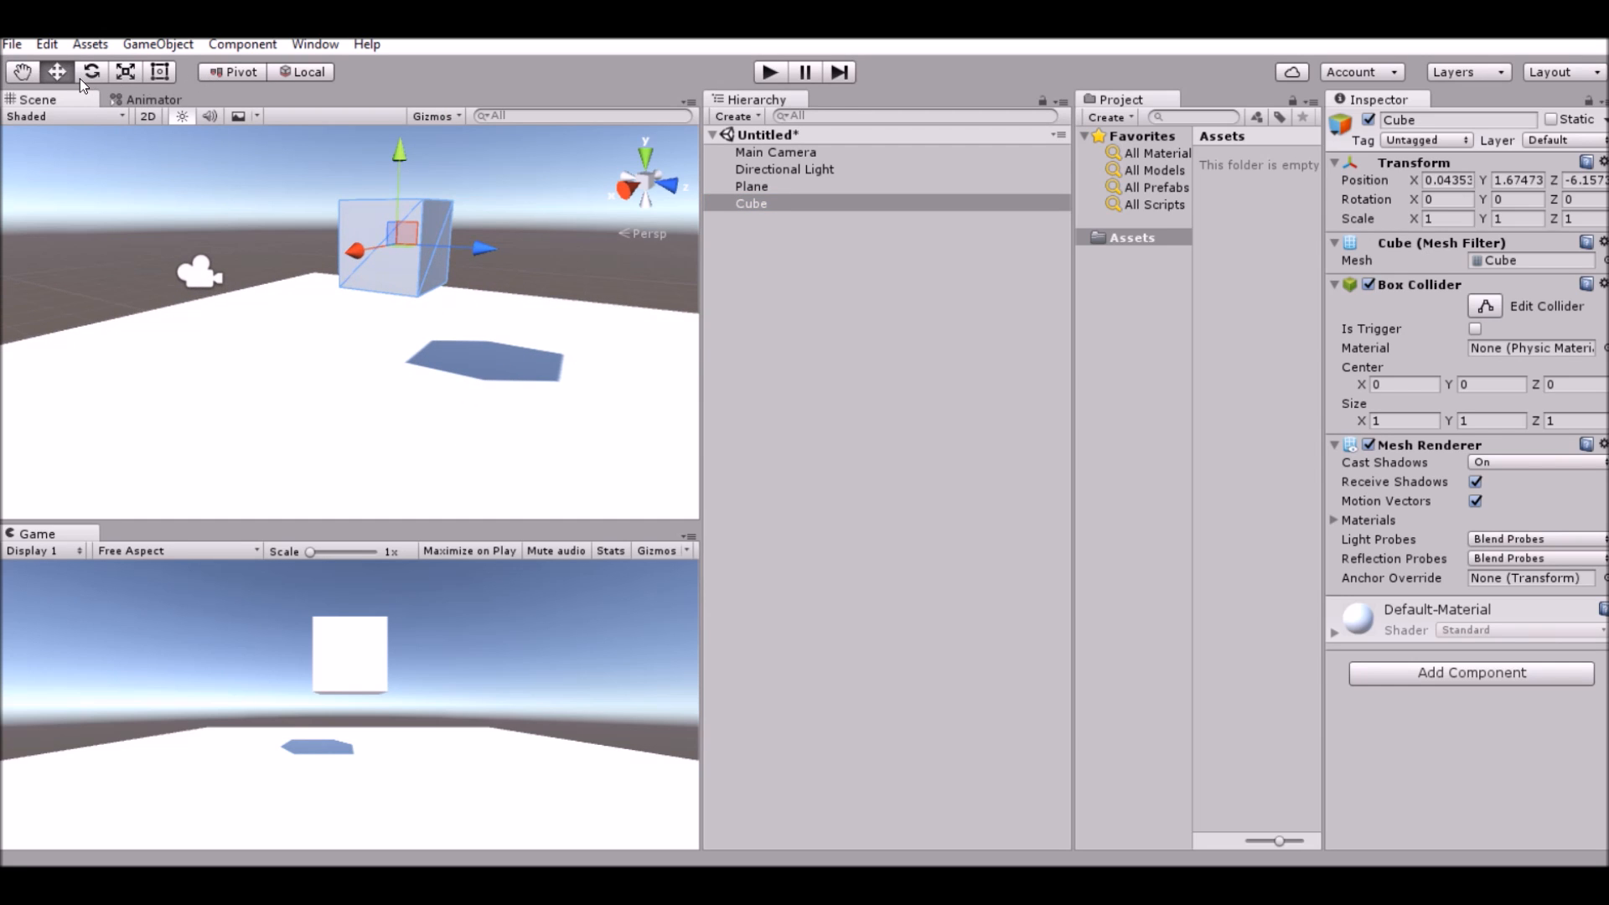
right_drag(320, 159, 344, 137)
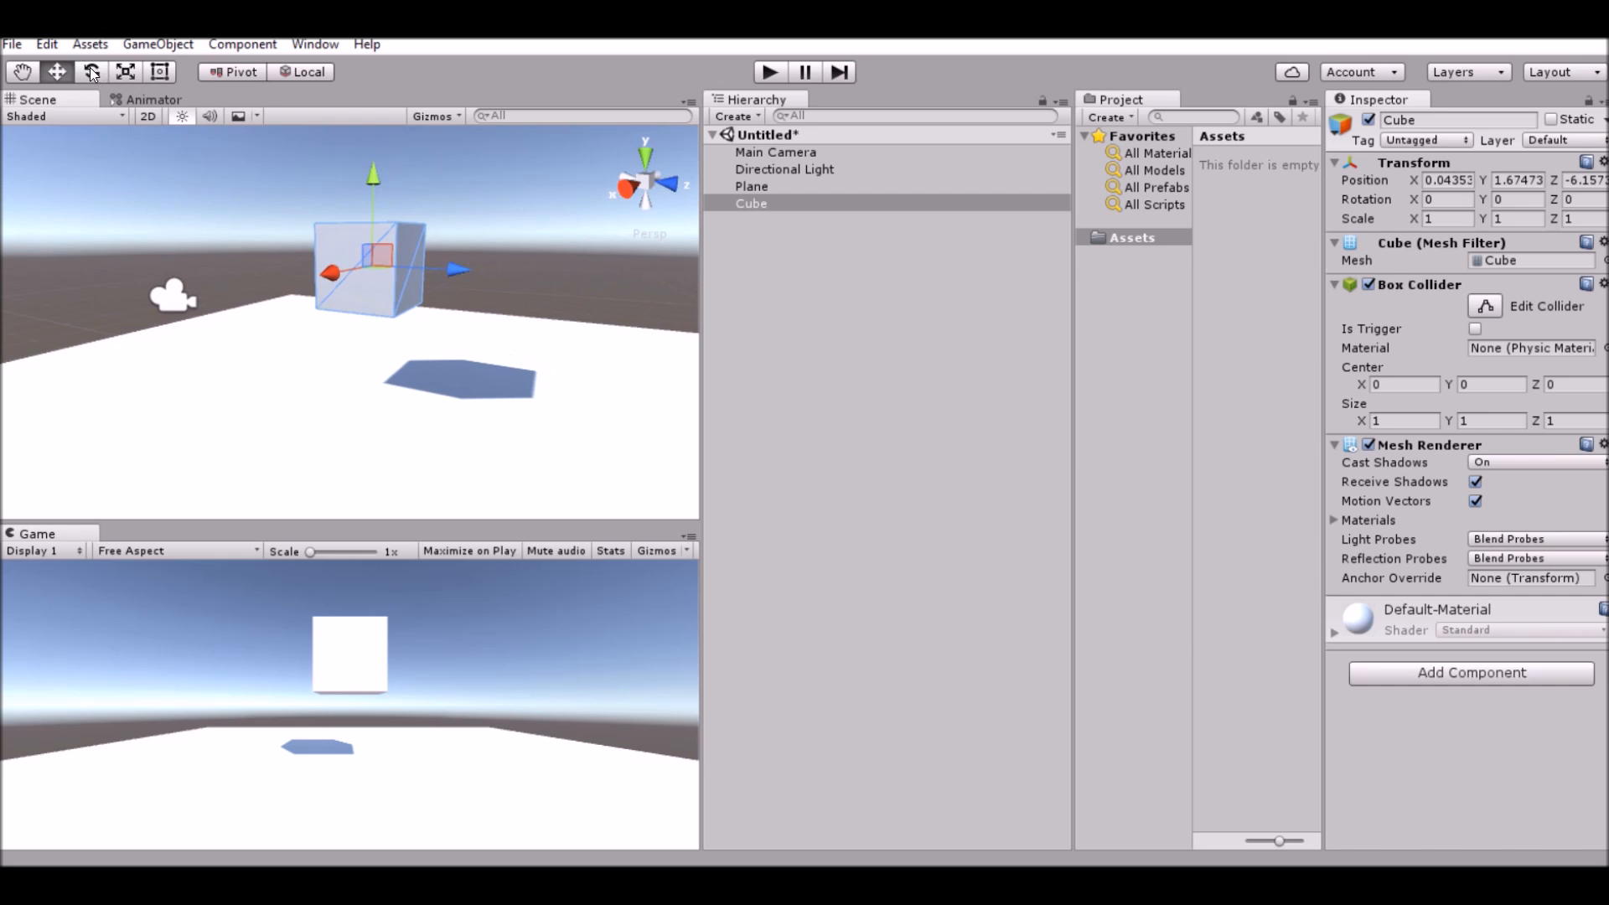
Step: Move the cube along its Z axis to about -6.42 and rotate it to about 35, -27, -95 degrees
click(89, 72)
click(57, 72)
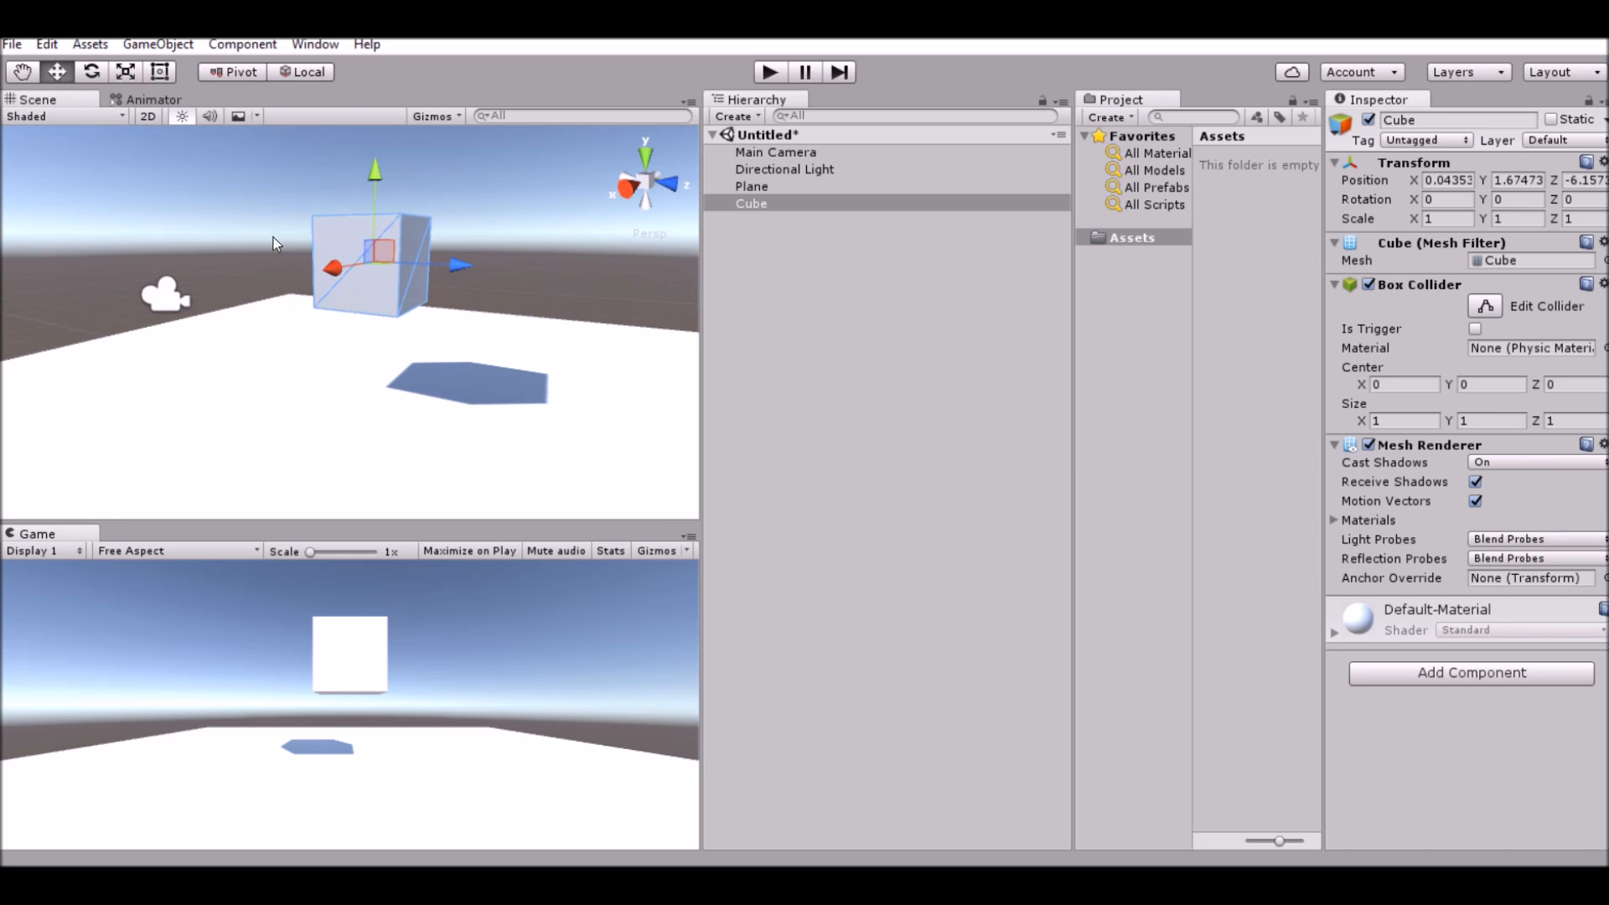
drag(479, 279, 458, 295)
key(e)
drag(310, 205, 287, 318)
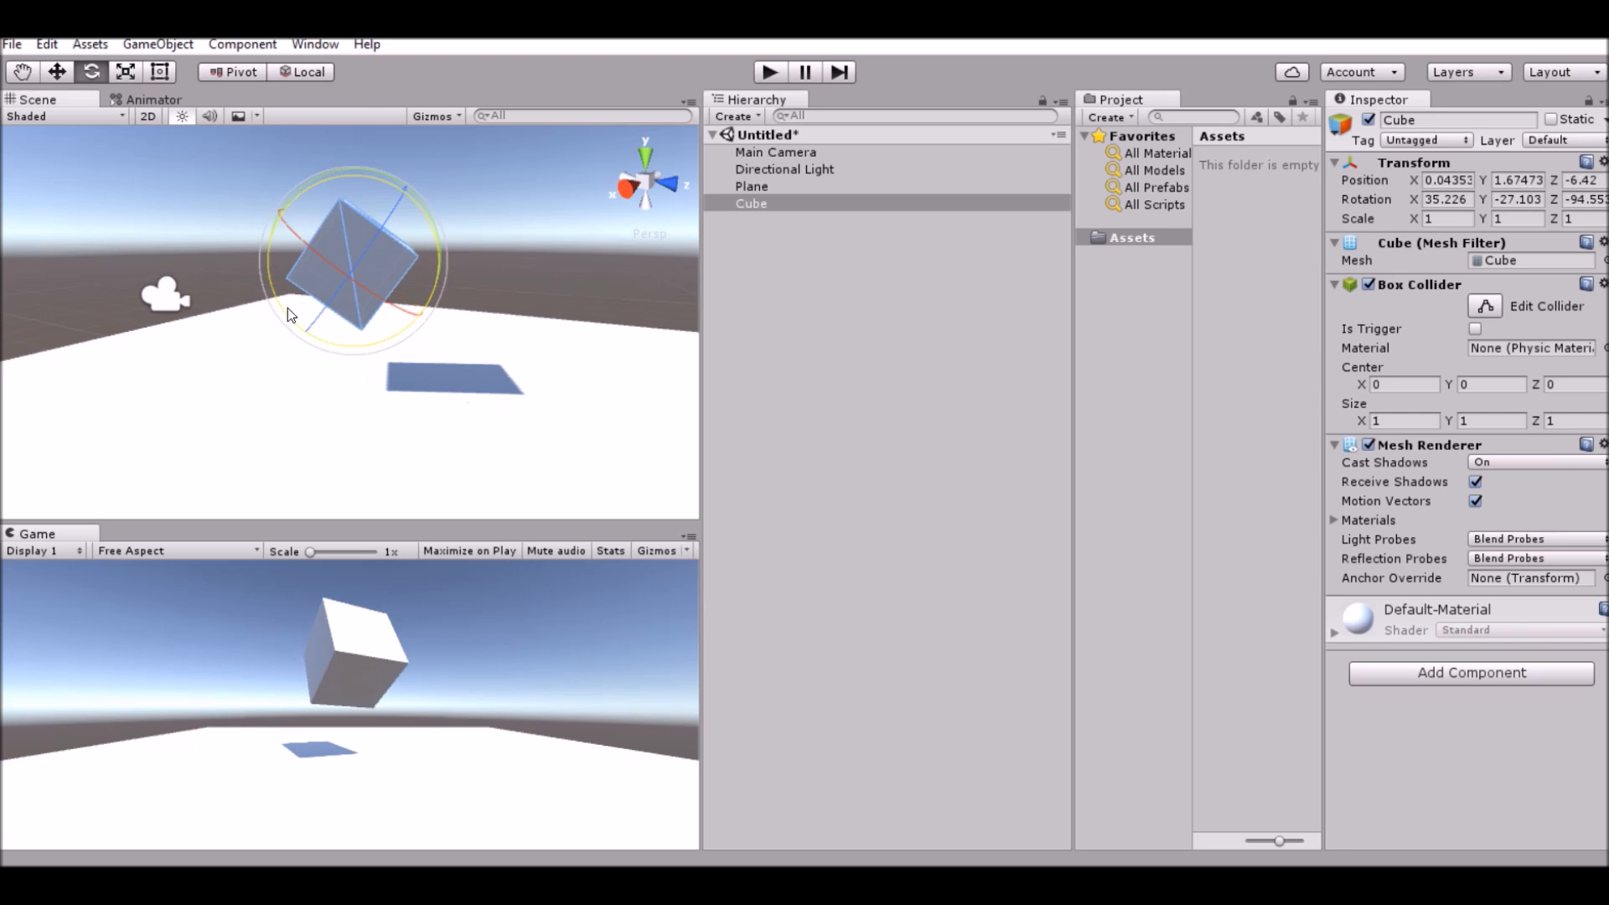
Step: Scale the cube along its Y axis to about 2.75
click(134, 73)
drag(336, 285, 912, 312)
scroll(477, 310, up, 2)
middle_drag(480, 299, 228, 318)
scroll(461, 318, up, 1)
right_drag(465, 344, 503, 303)
middle_drag(387, 303, 511, 284)
right_drag(511, 284, 971, 268)
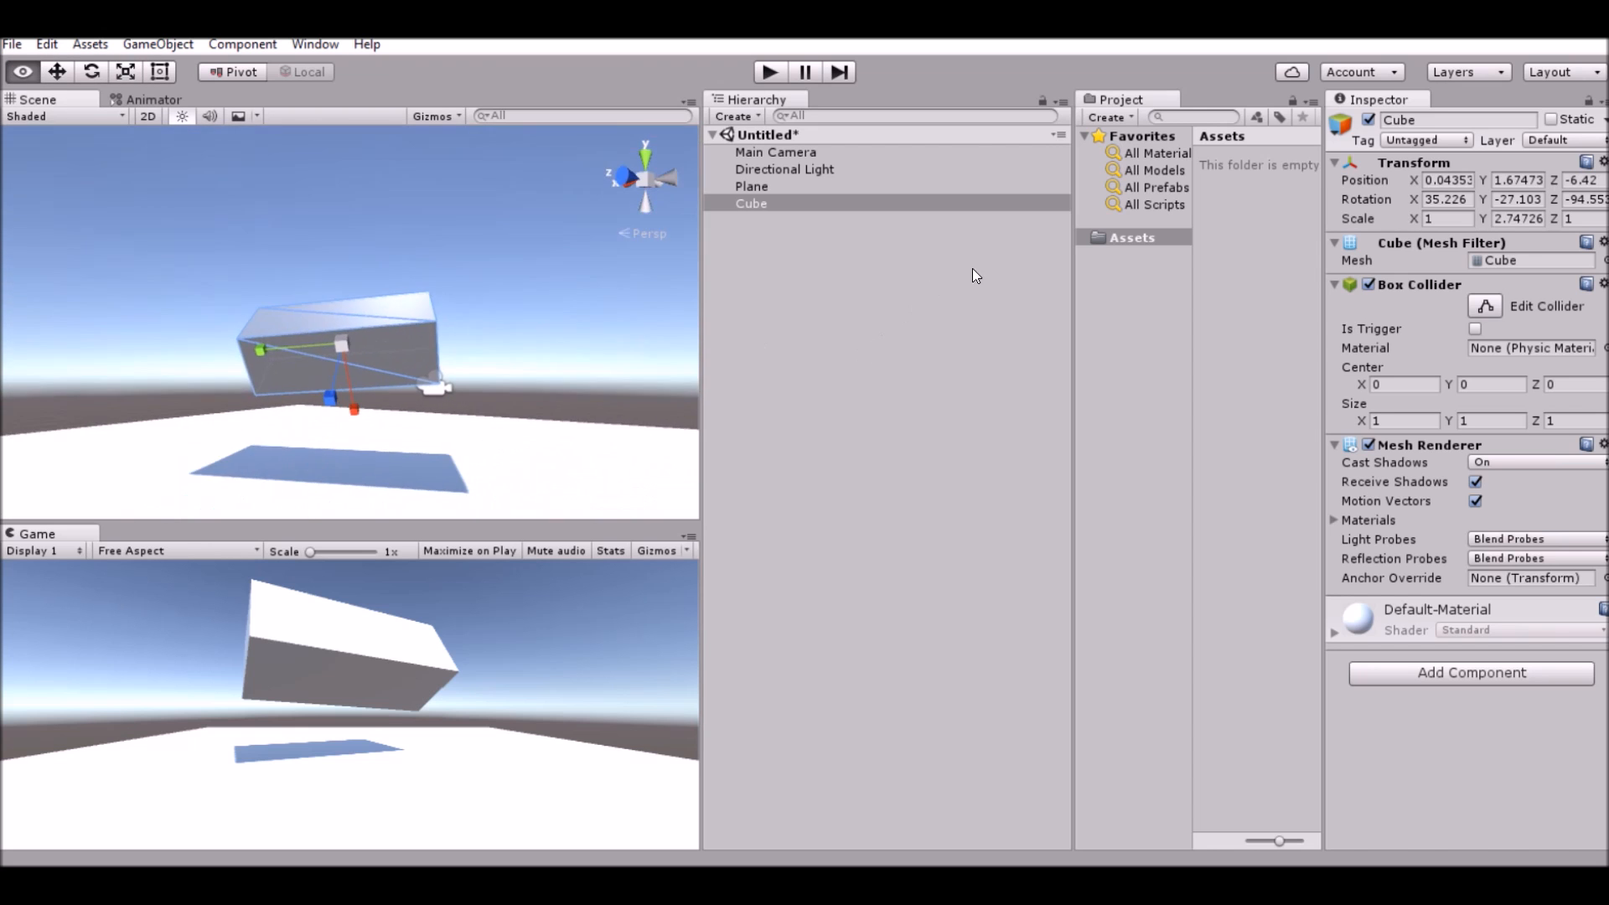
scroll(590, 411, up, 4)
right_drag(590, 410, 577, 317)
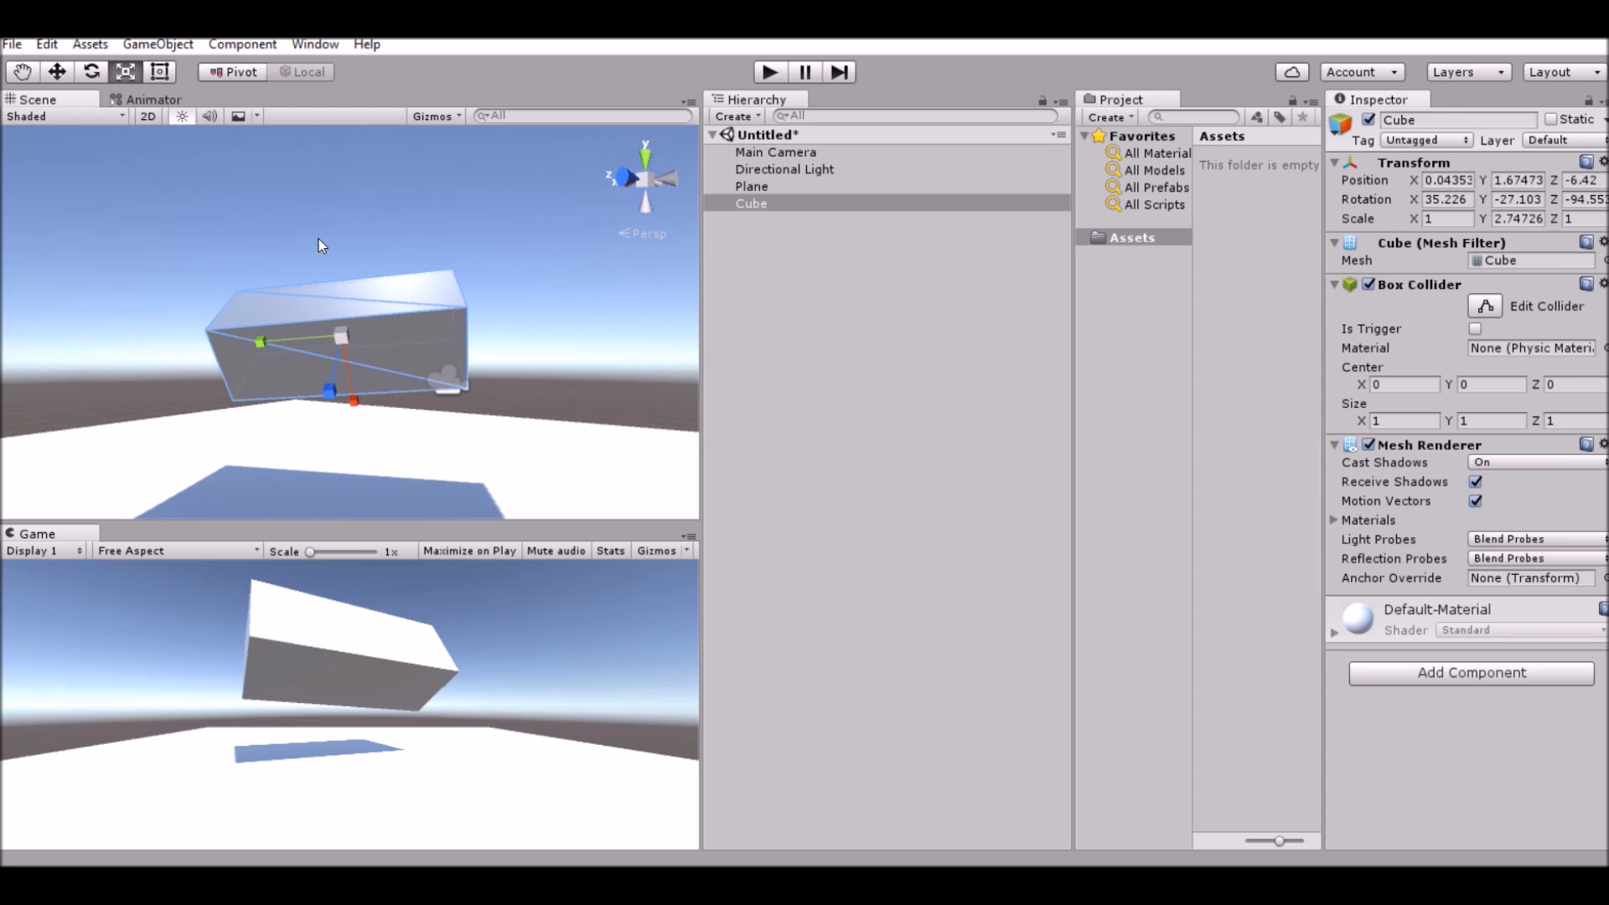
Step: Run the scene in play mode, stop it, and clear the selection
click(769, 73)
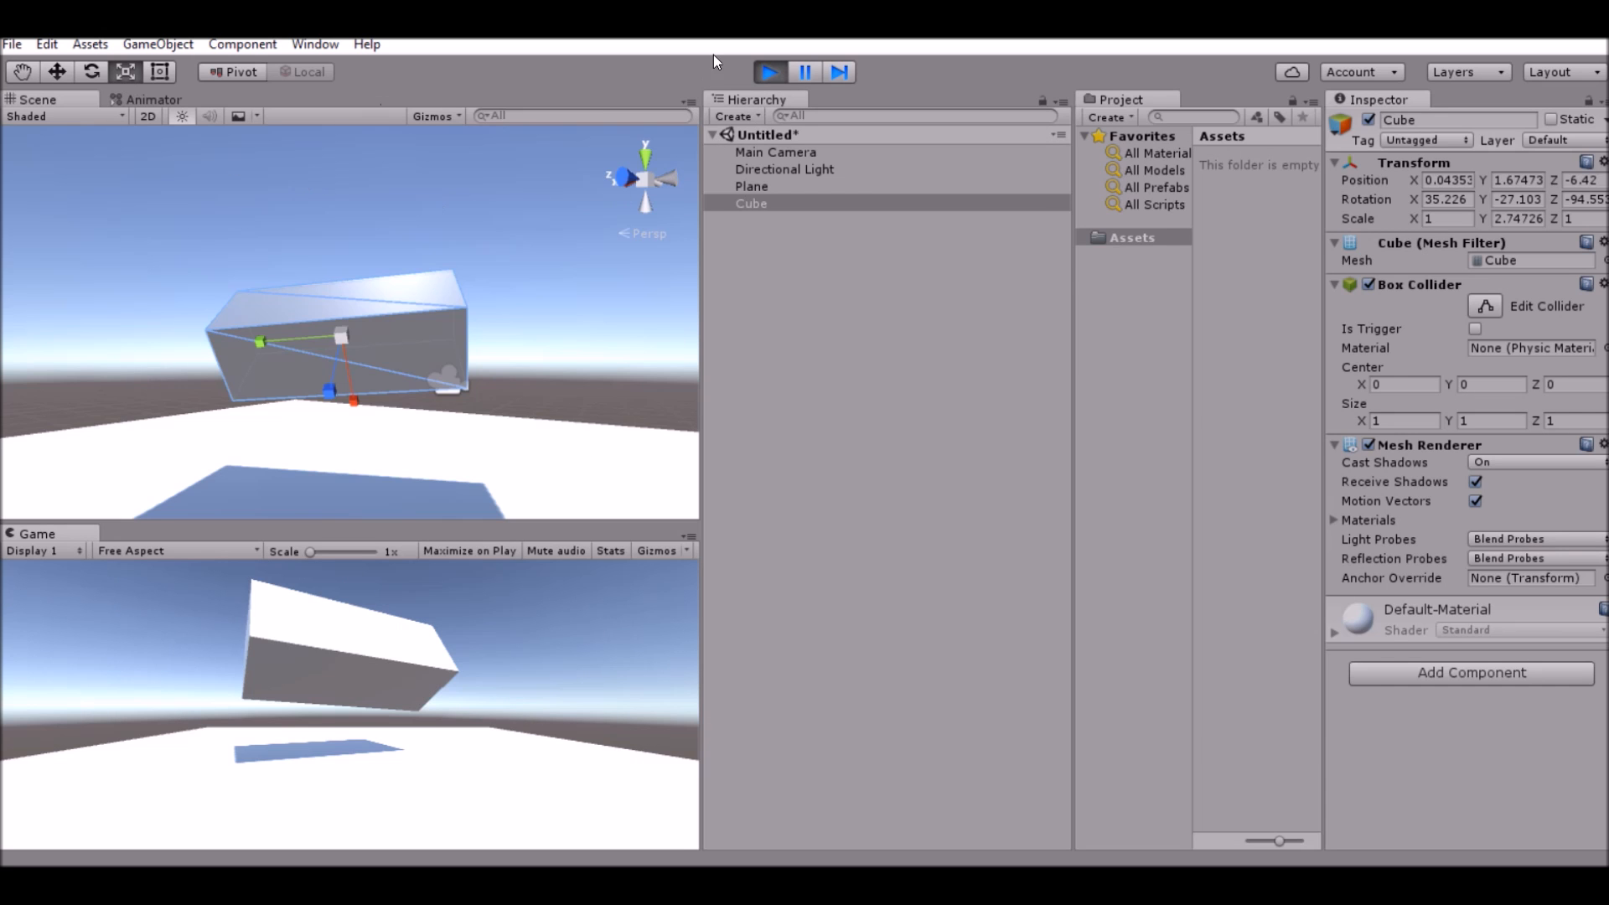
click(769, 73)
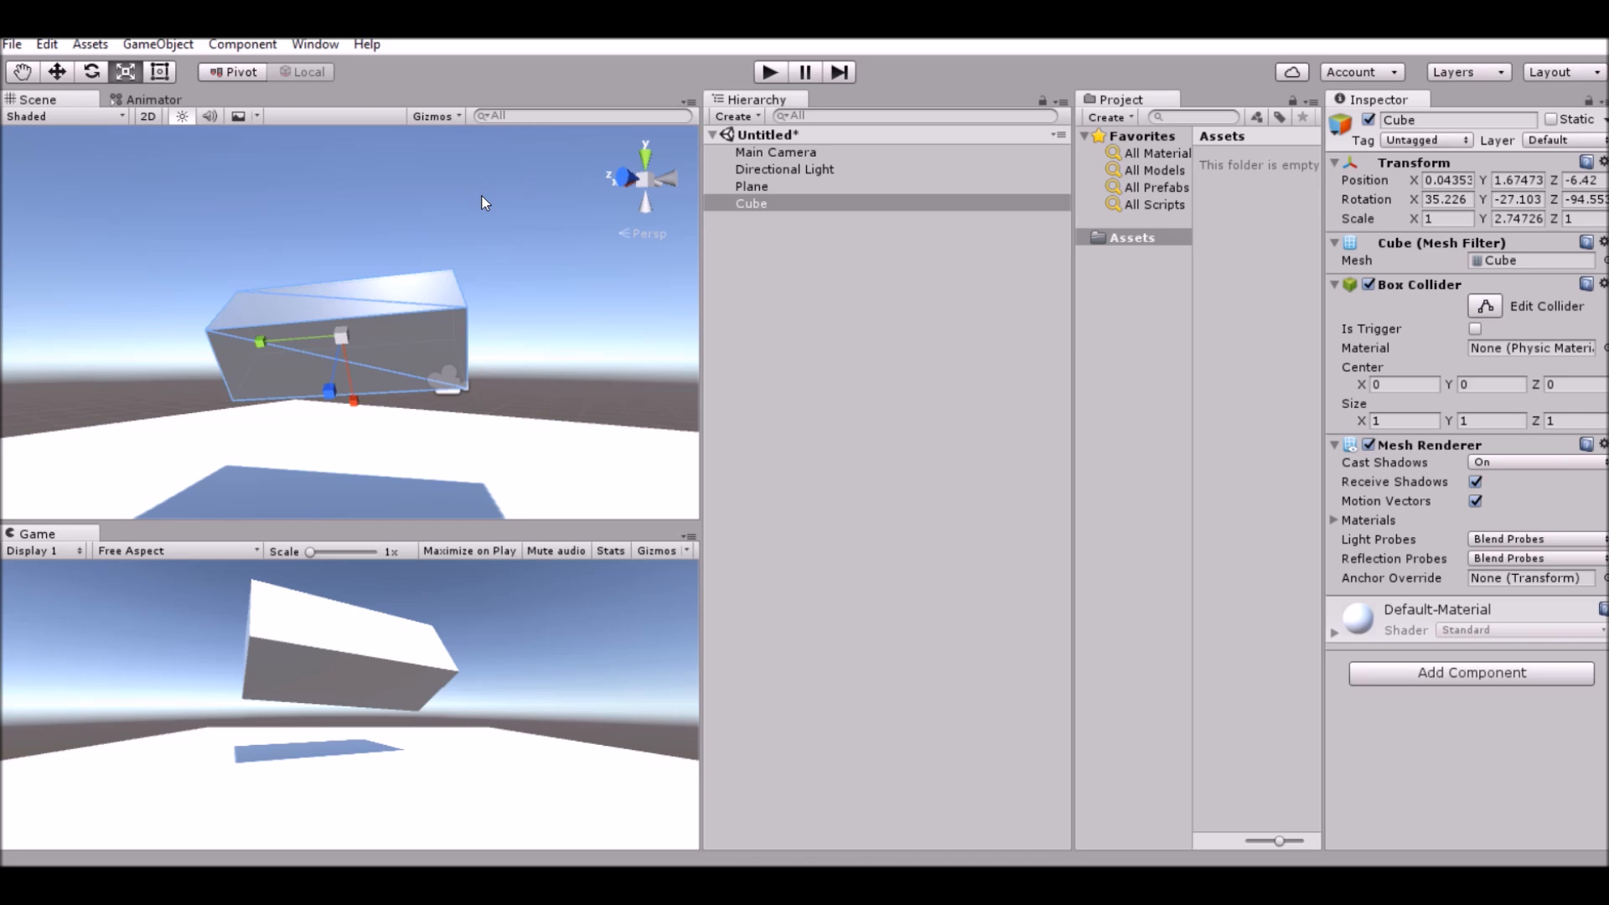
click(780, 239)
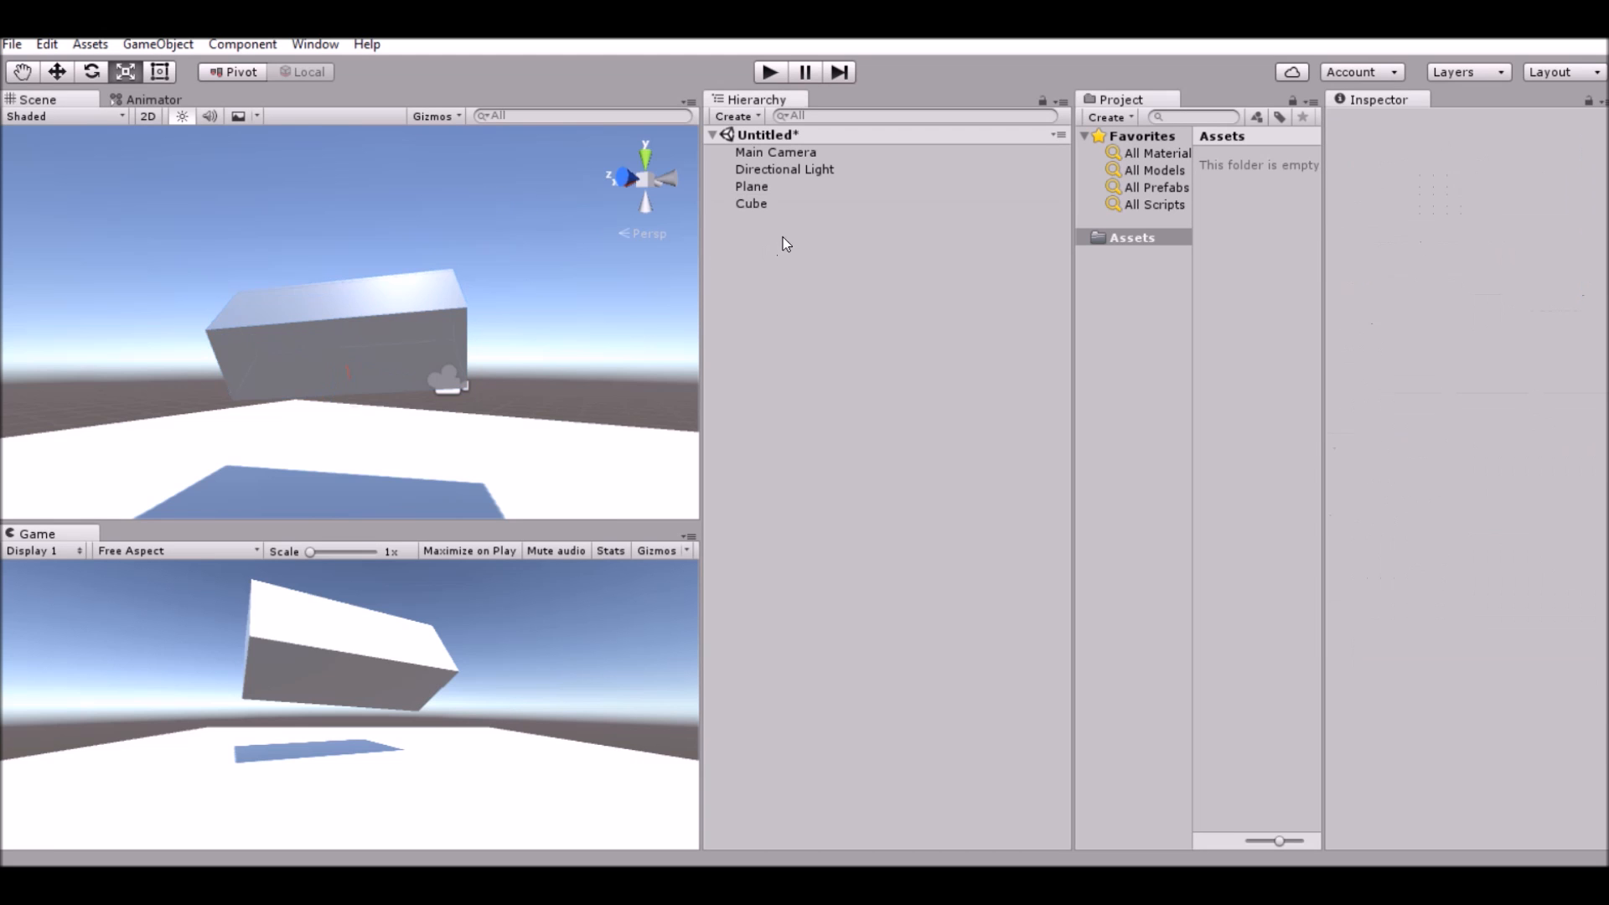
Step: Add a Rigidbody component to the cube
click(784, 190)
click(785, 202)
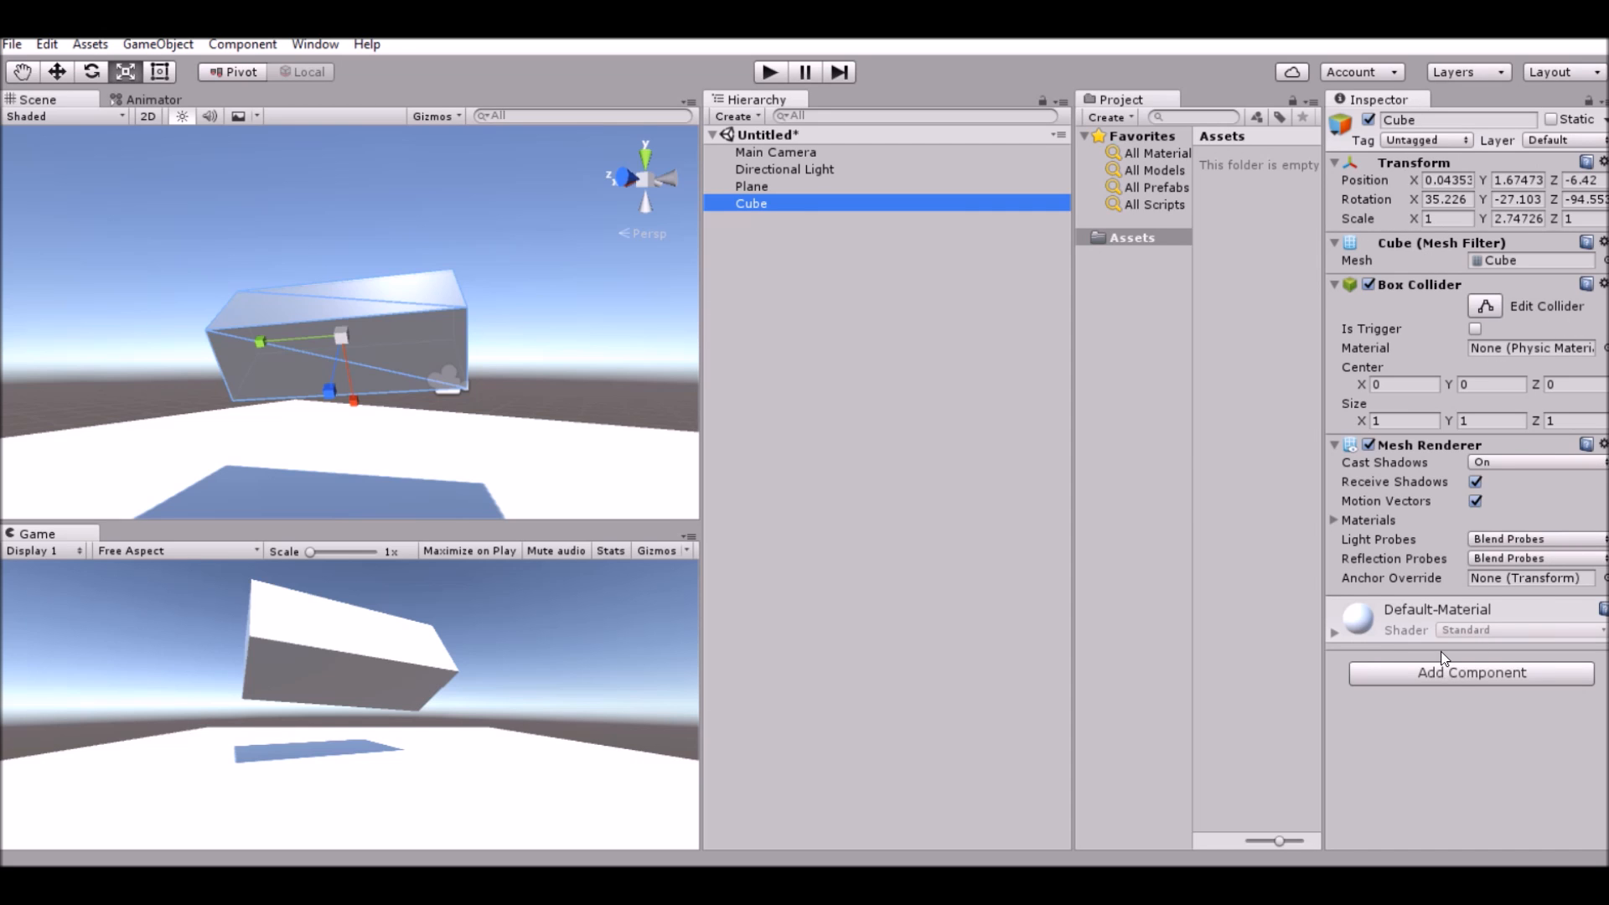
click(1451, 675)
text(rig)
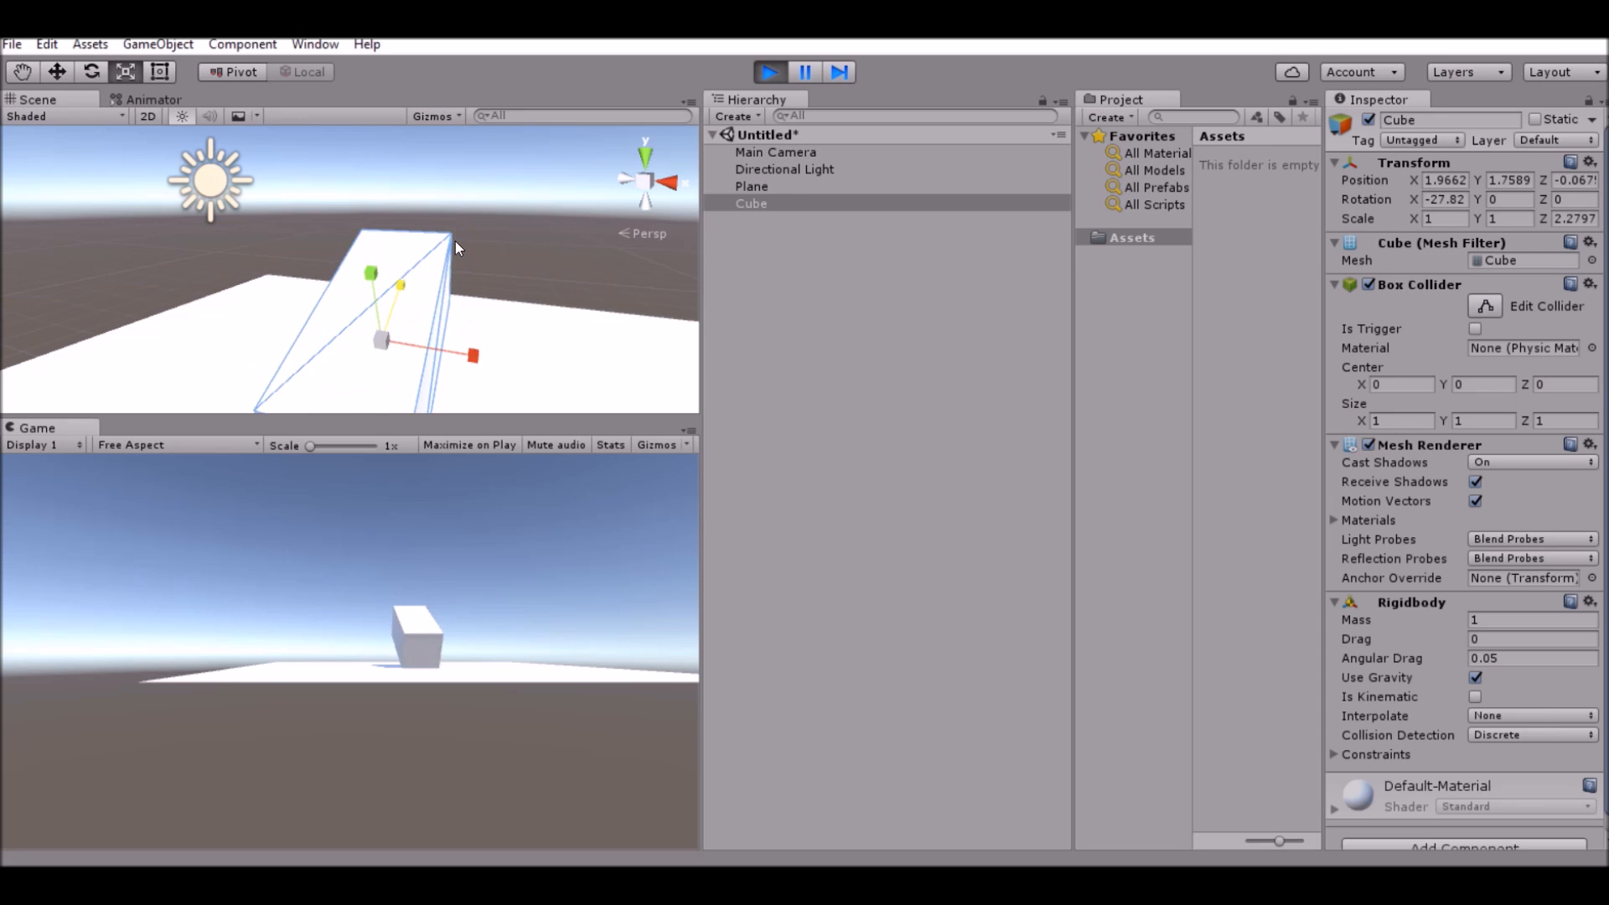
Step: Restart the scene in play mode to watch the cube fall onto the plane, and stop it
click(769, 74)
click(768, 73)
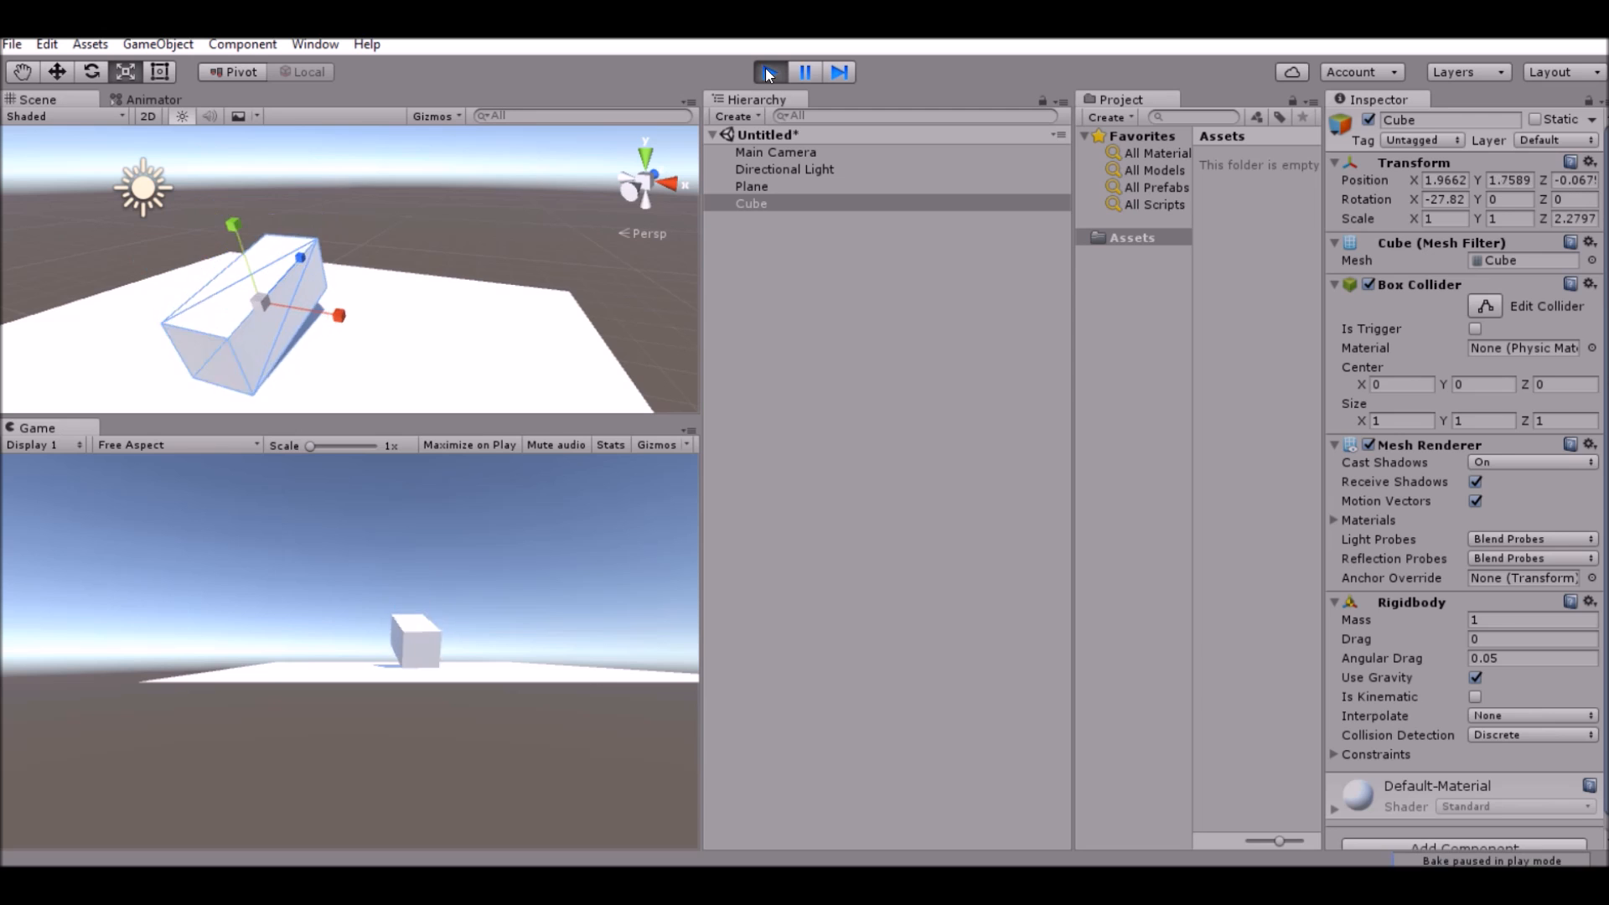
click(767, 72)
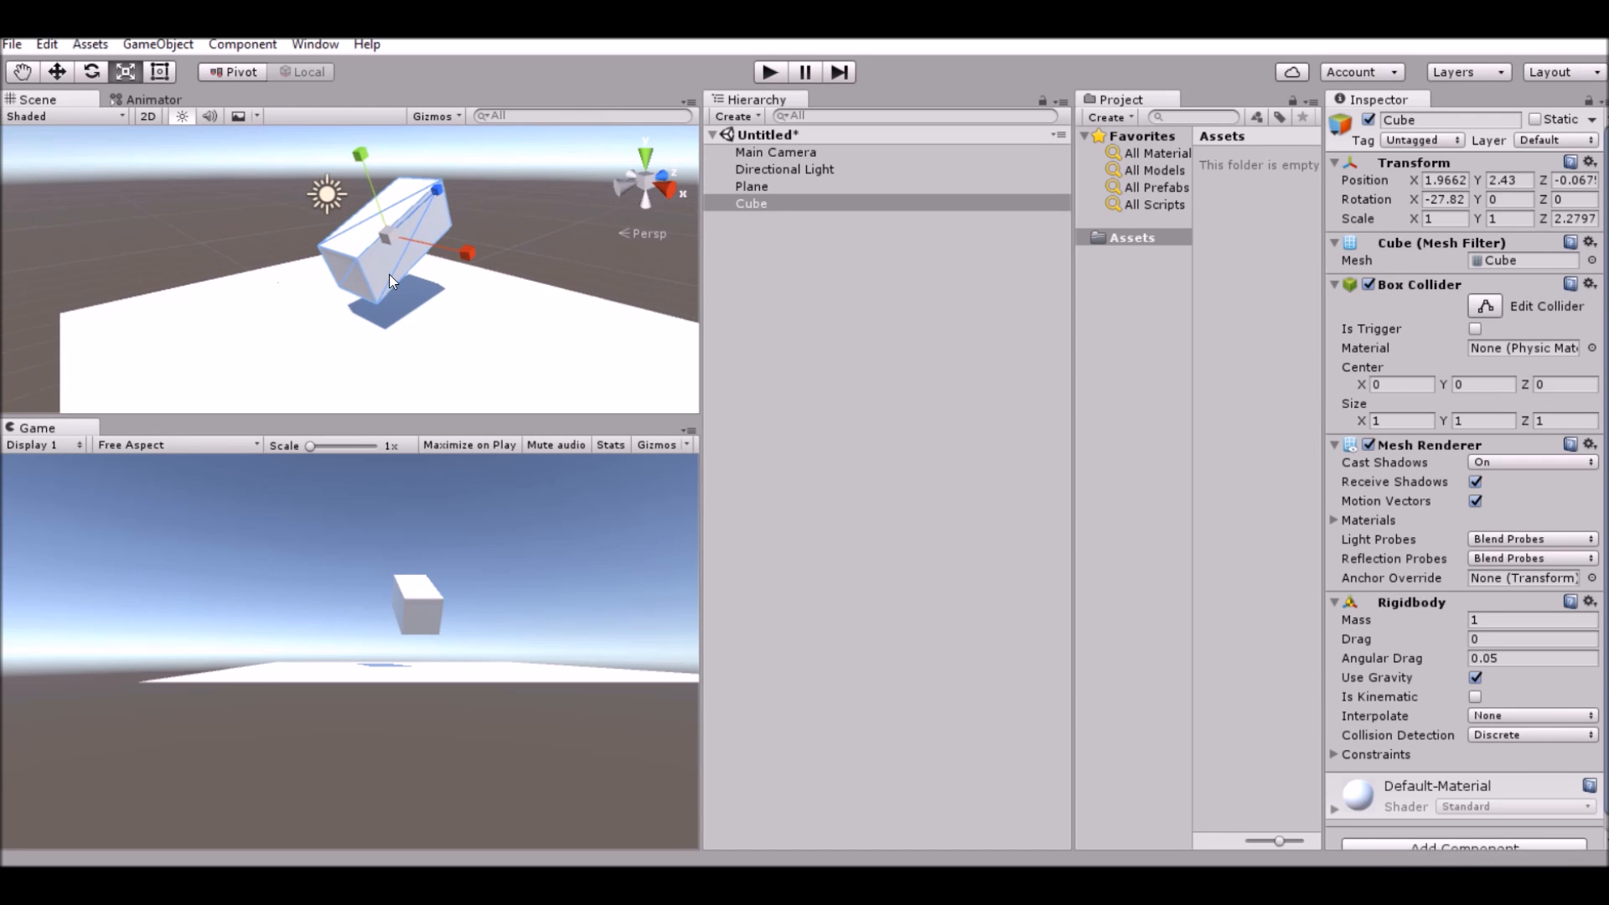
Step: Examine the cube above the plane and briefly run the scene once more
scroll(414, 263, up, 4)
scroll(409, 292, down, 3)
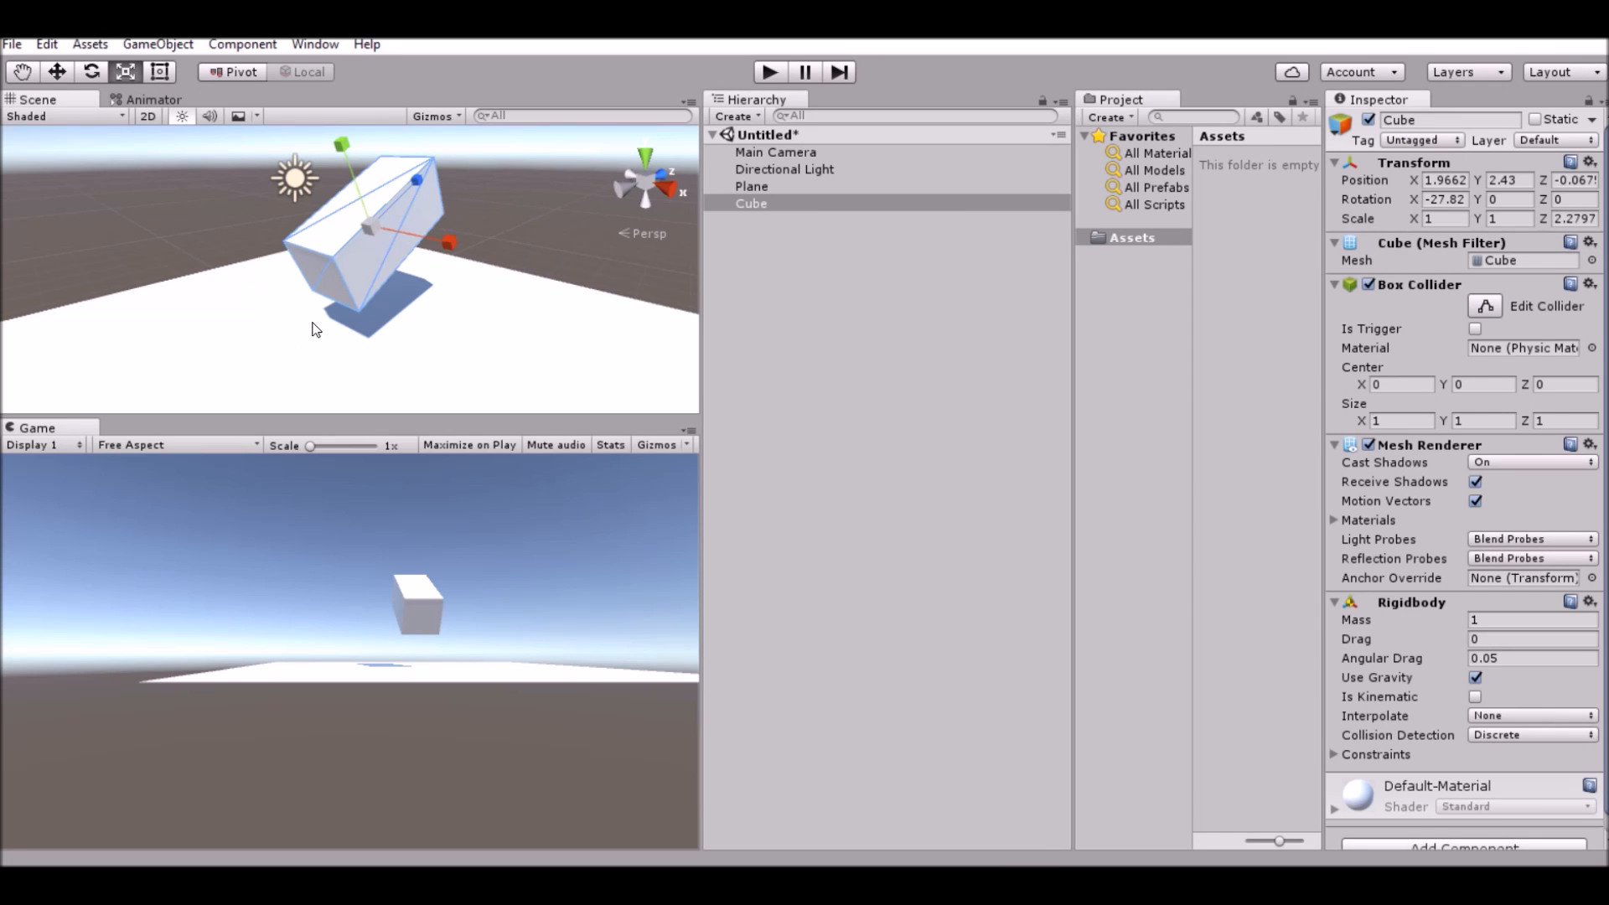
scroll(376, 216, up, 4)
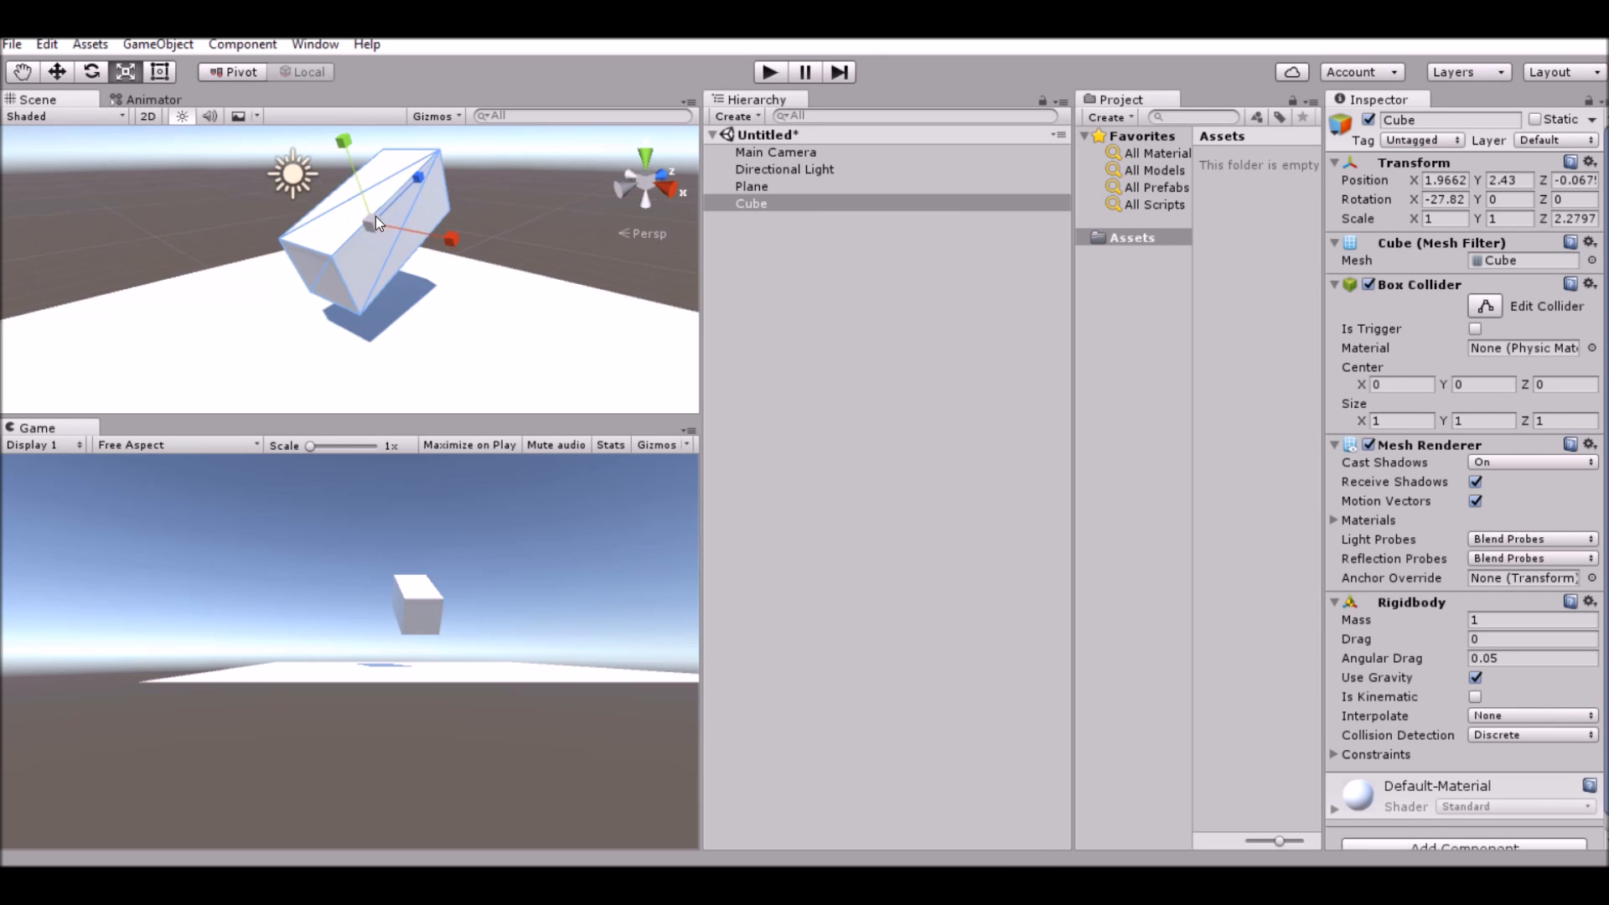
scroll(201, 258, down, 3)
scroll(337, 299, down, 2)
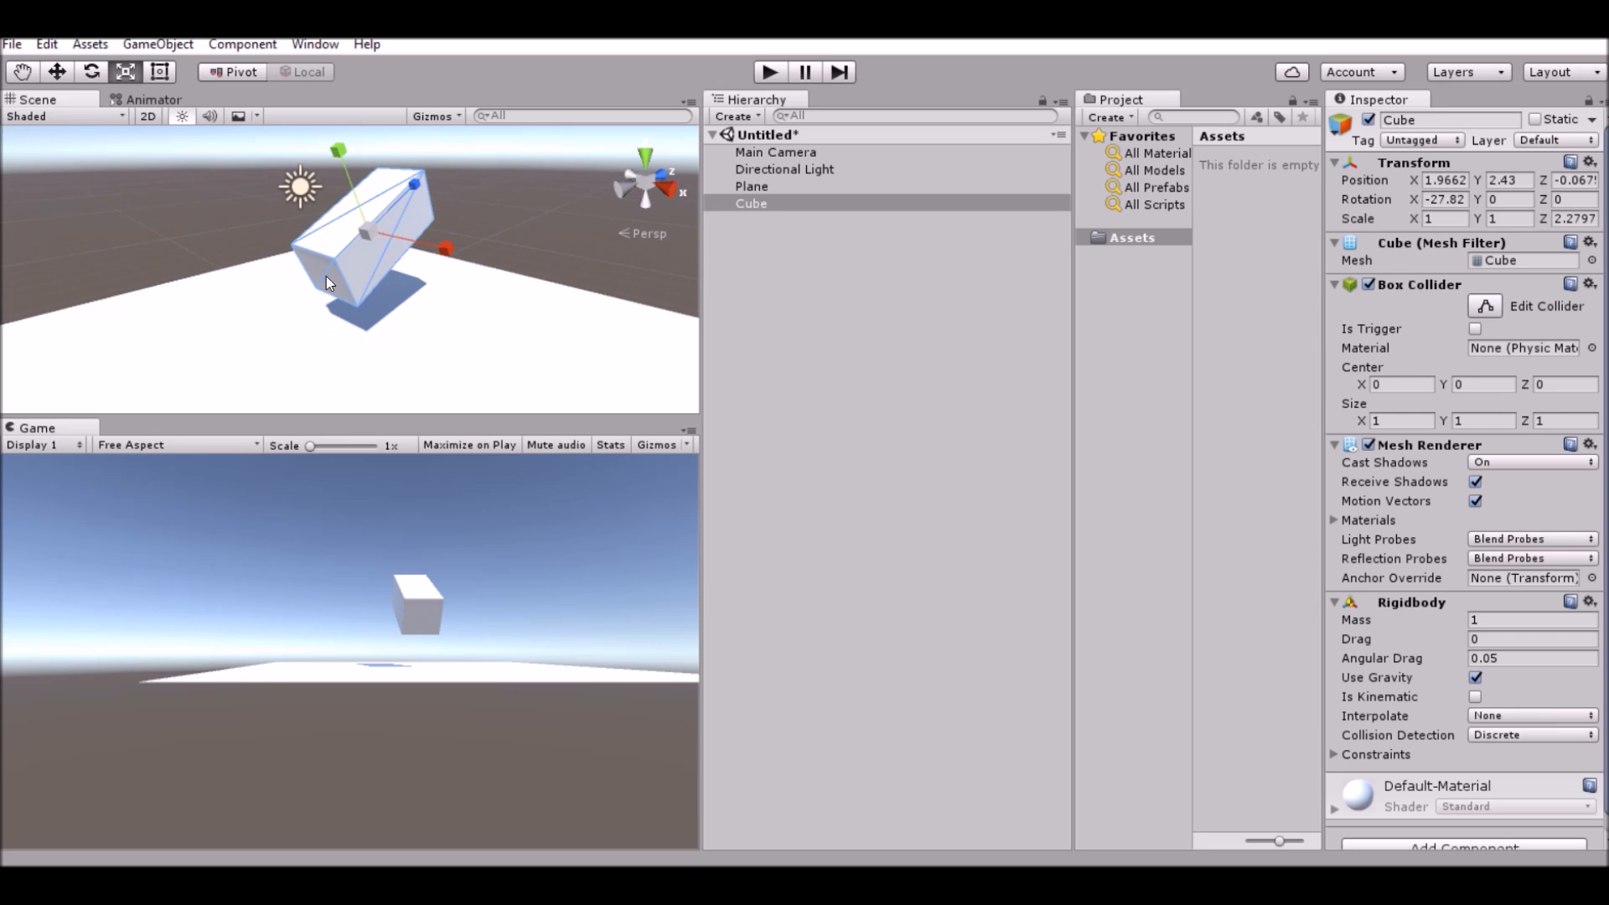
click(769, 73)
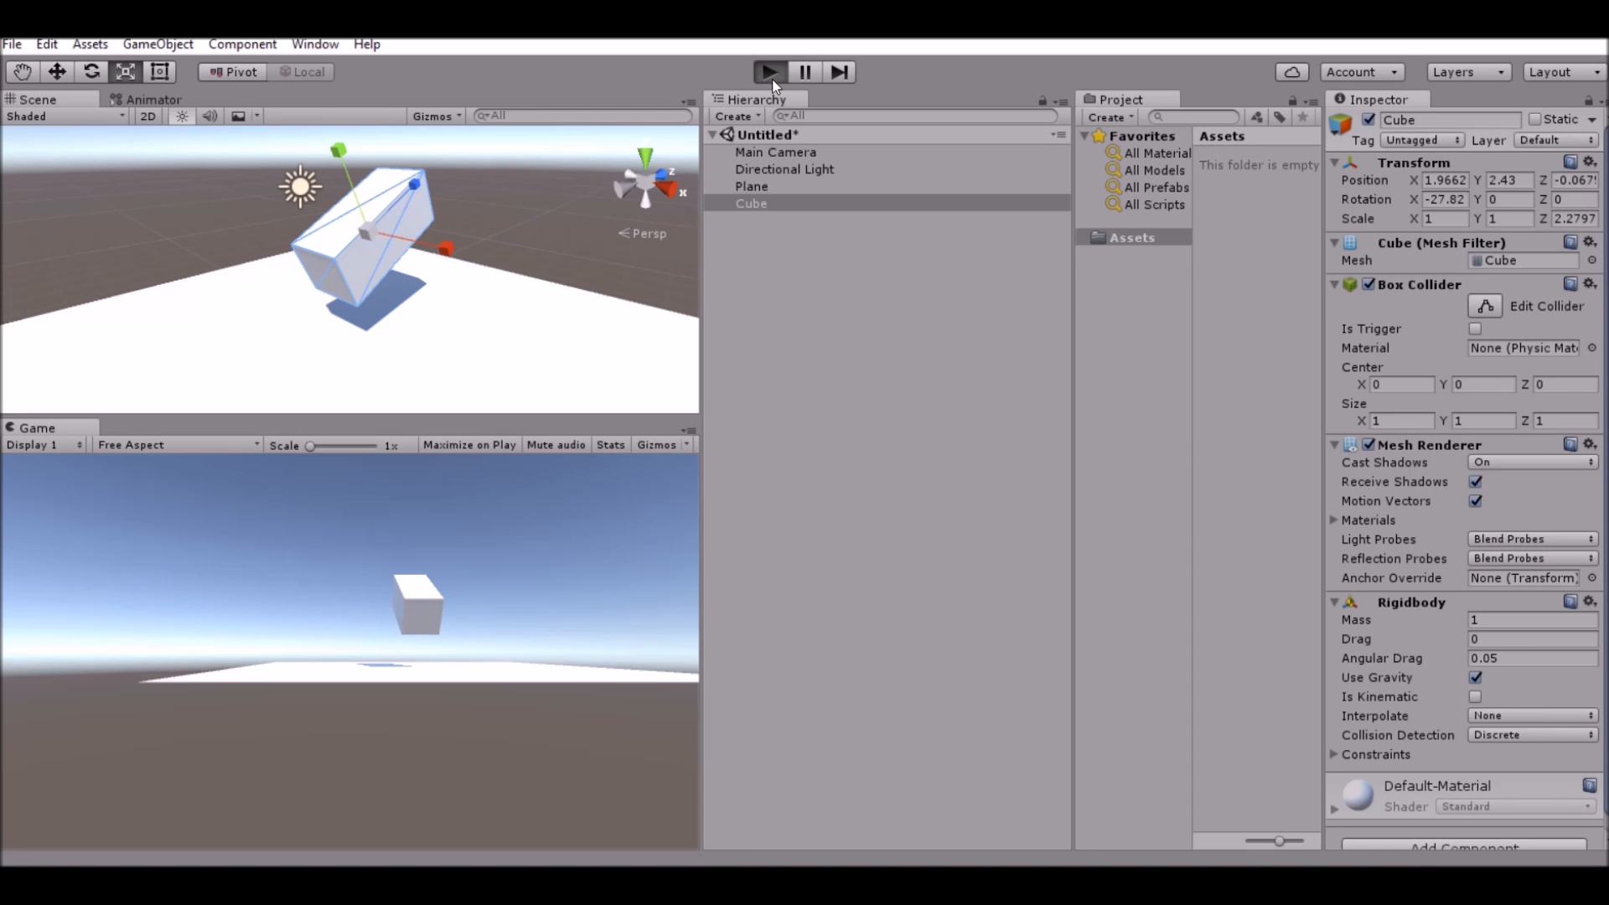
click(769, 73)
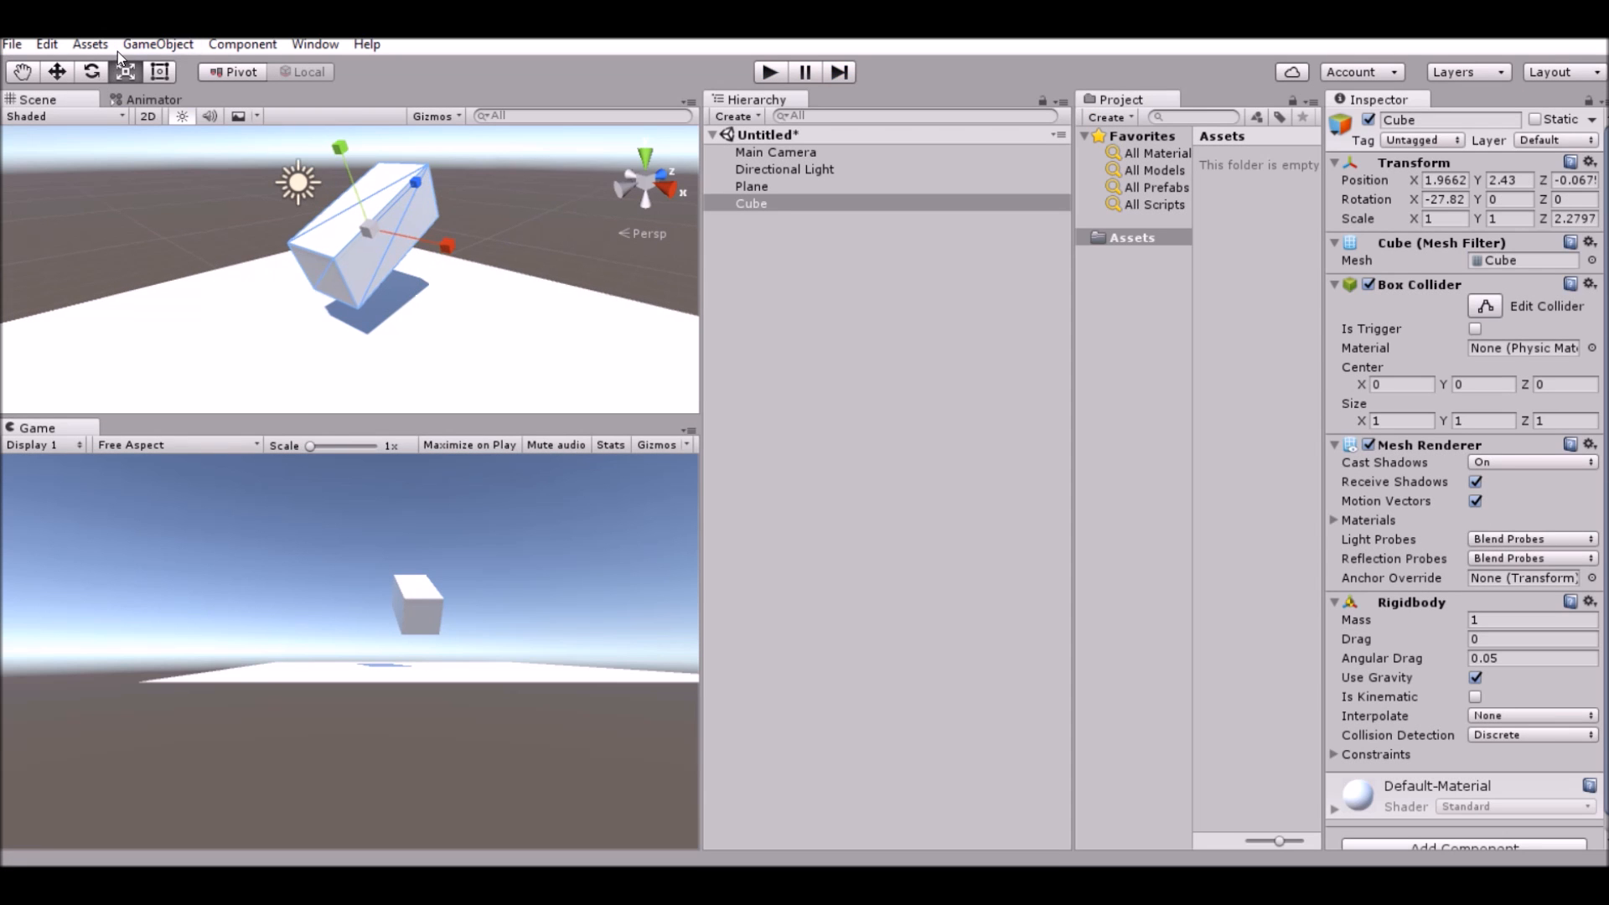
Step: Add a second cube to the scene
click(157, 44)
mouse_move(113, 118)
click(407, 115)
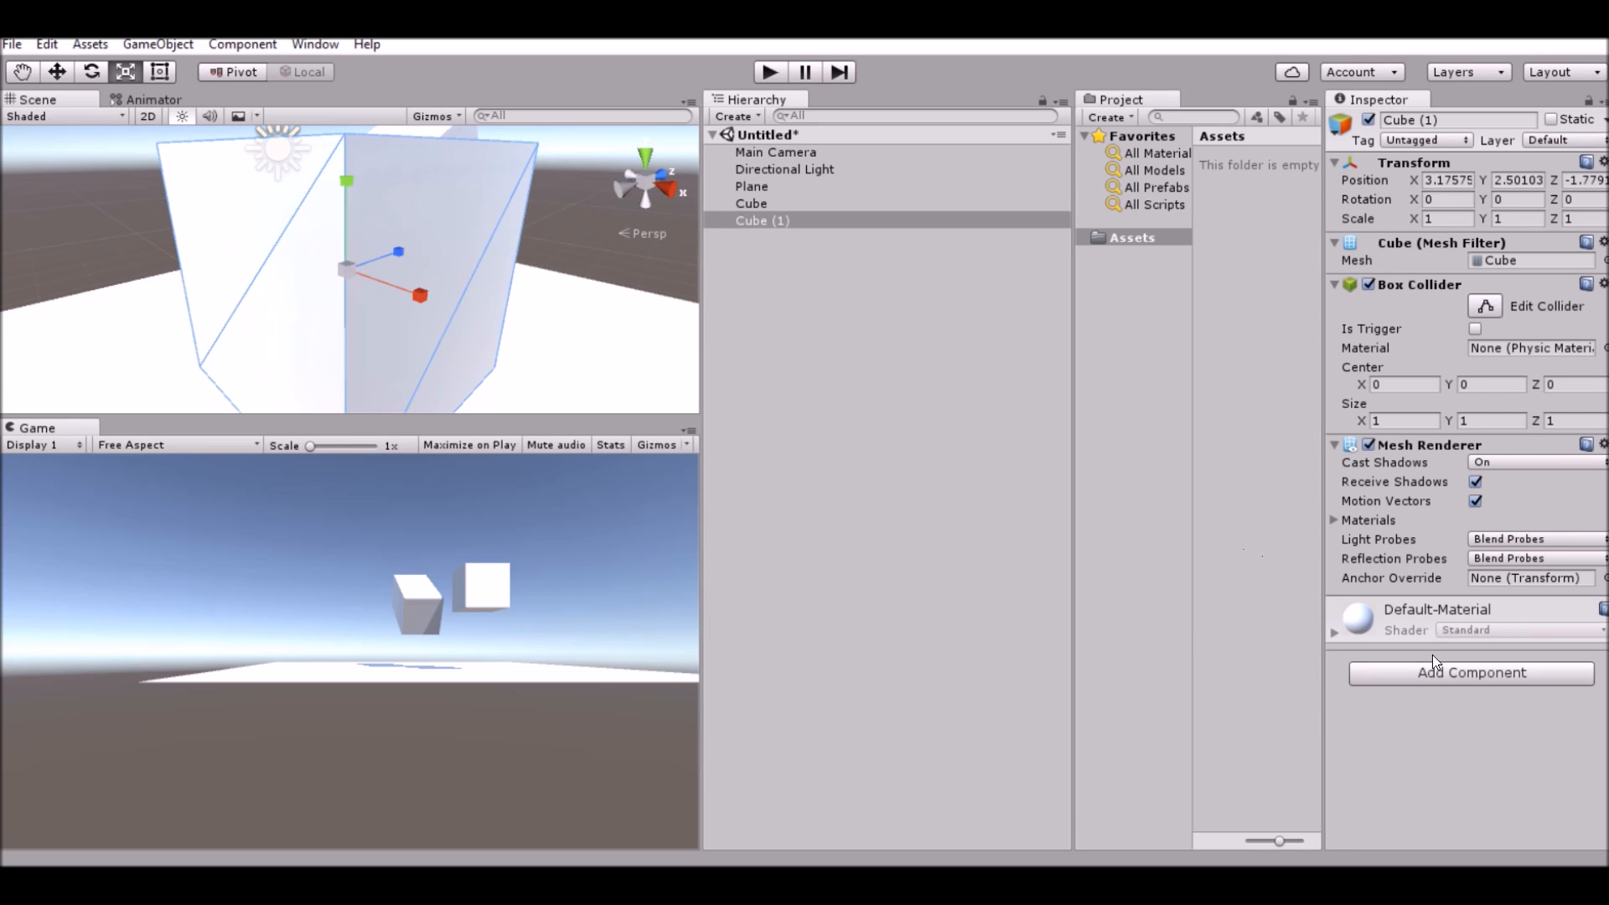
Step: Add a Constant Force component to the second cube
click(1435, 676)
text(con)
key(Down)
key(Return)
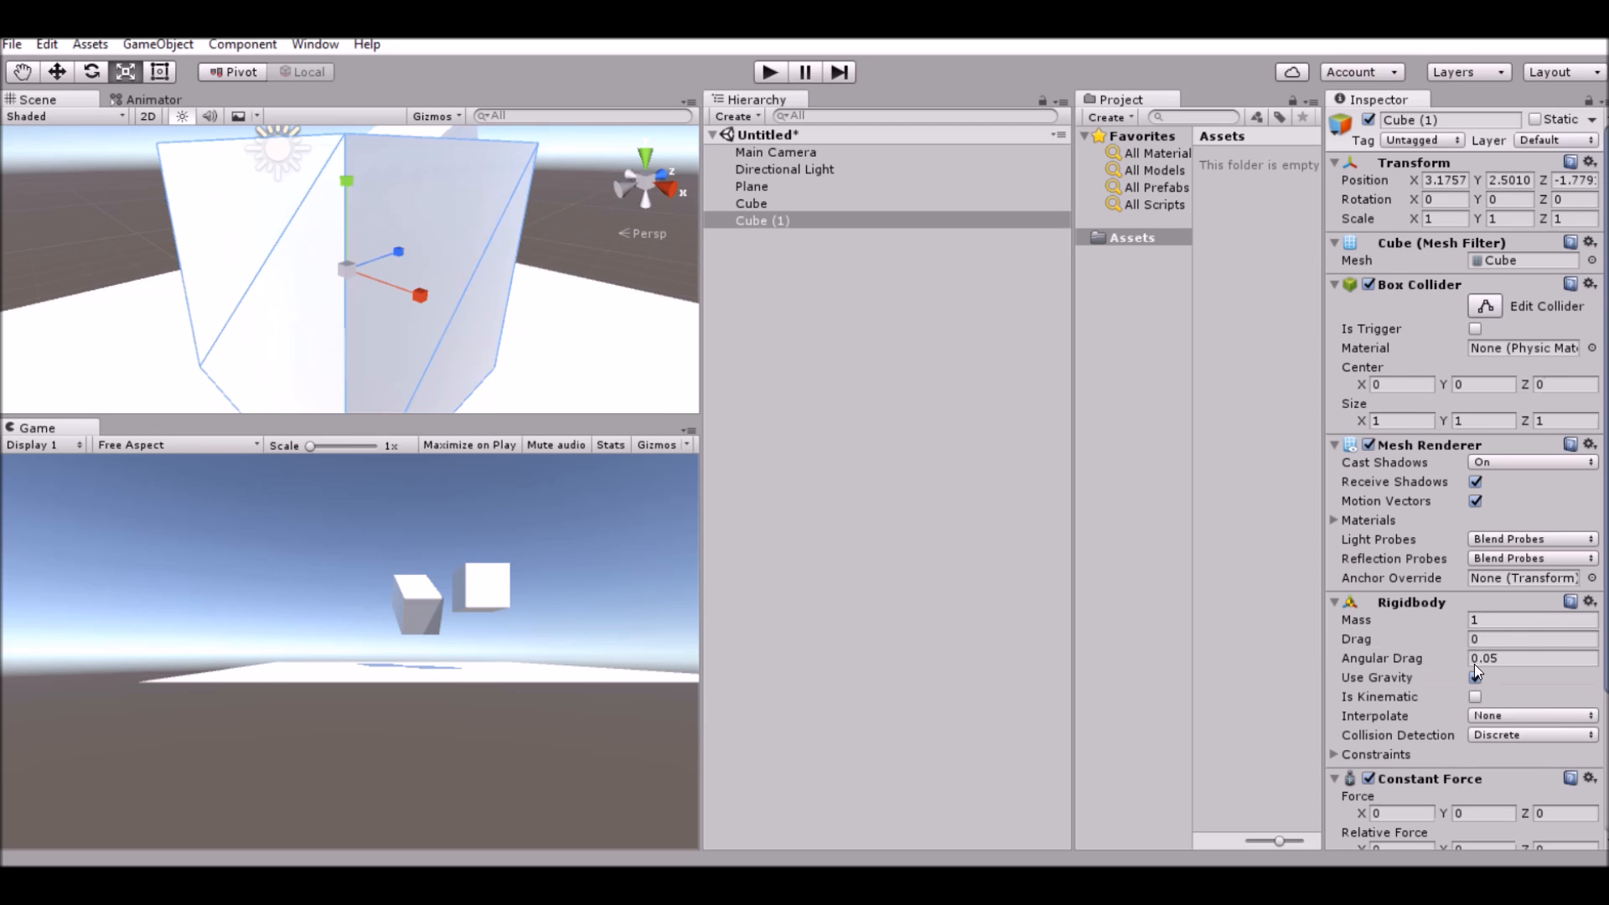
scroll(1405, 652, down, 5)
scroll(446, 348, down, 3)
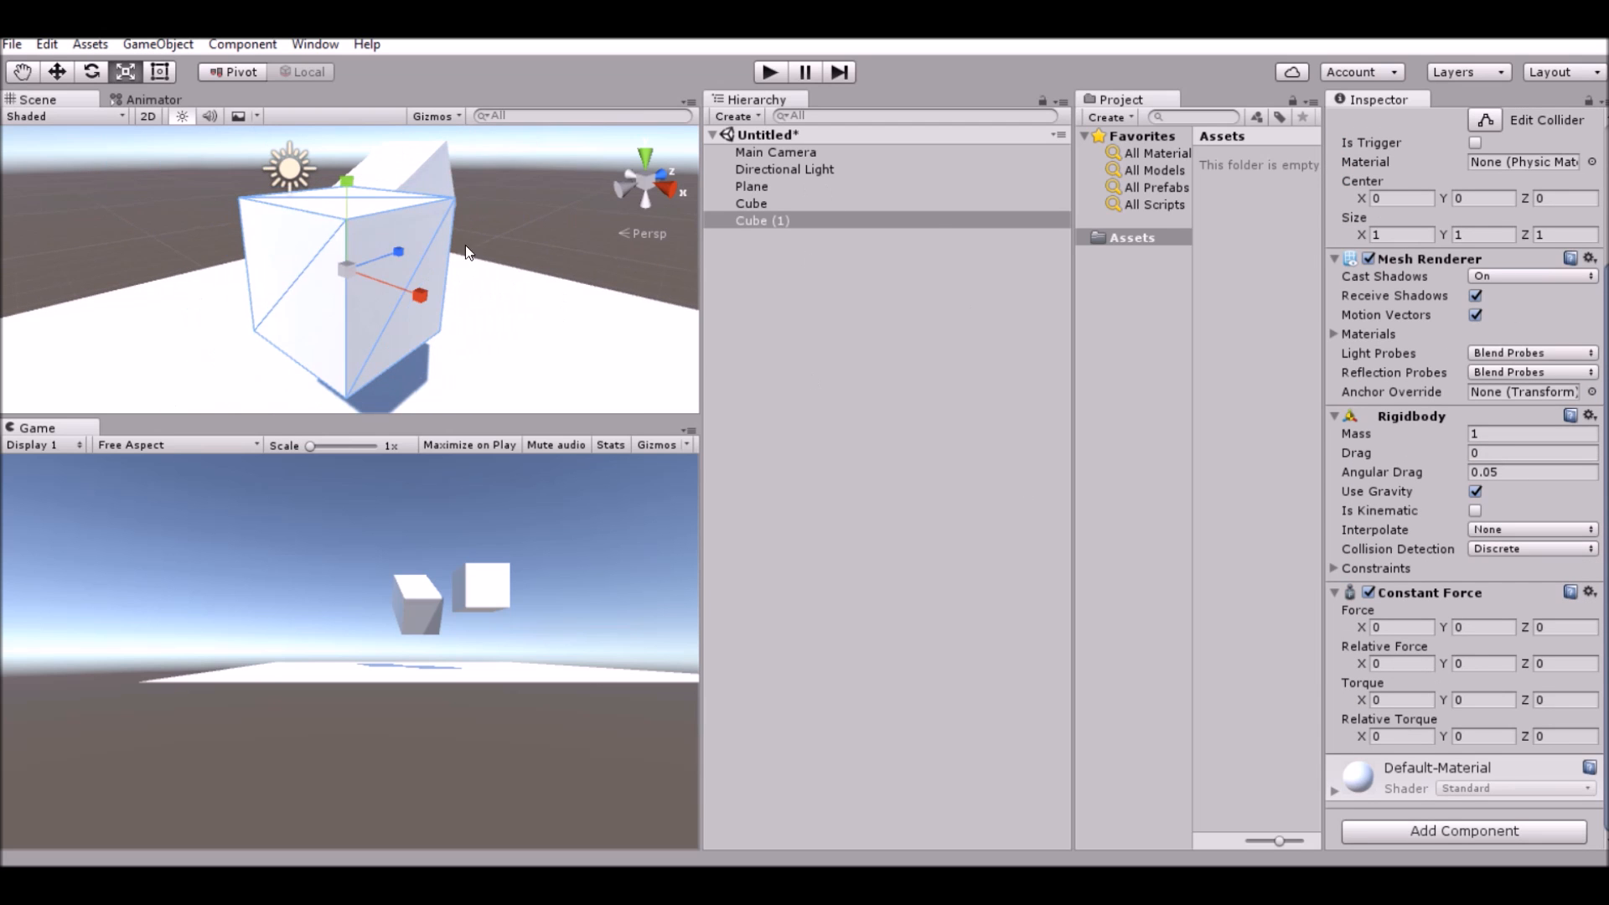
Step: Set the second cube's constant force along X to 50 and turn off its Rigidbody gravity
alt+drag(471, 218, 616, 239)
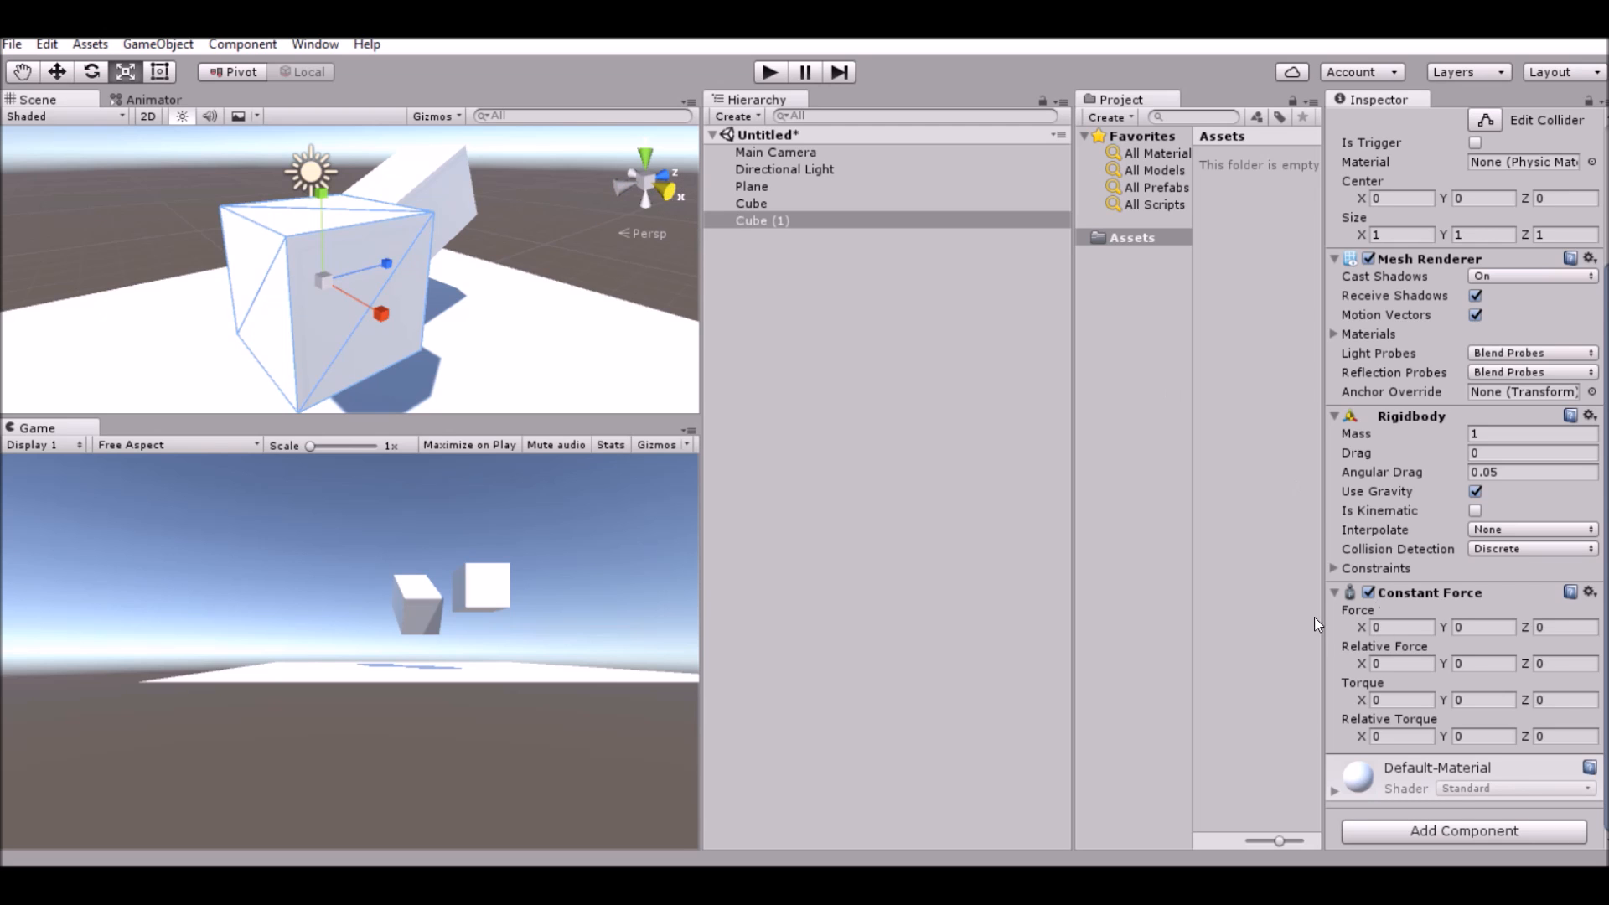
click(1410, 626)
text(100)
key(BackSpace)
key(BackSpace)
key(BackSpace)
text(50)
click(1475, 490)
Step: Run the scene to see how the constant force moves the second cube, and stop it
click(771, 72)
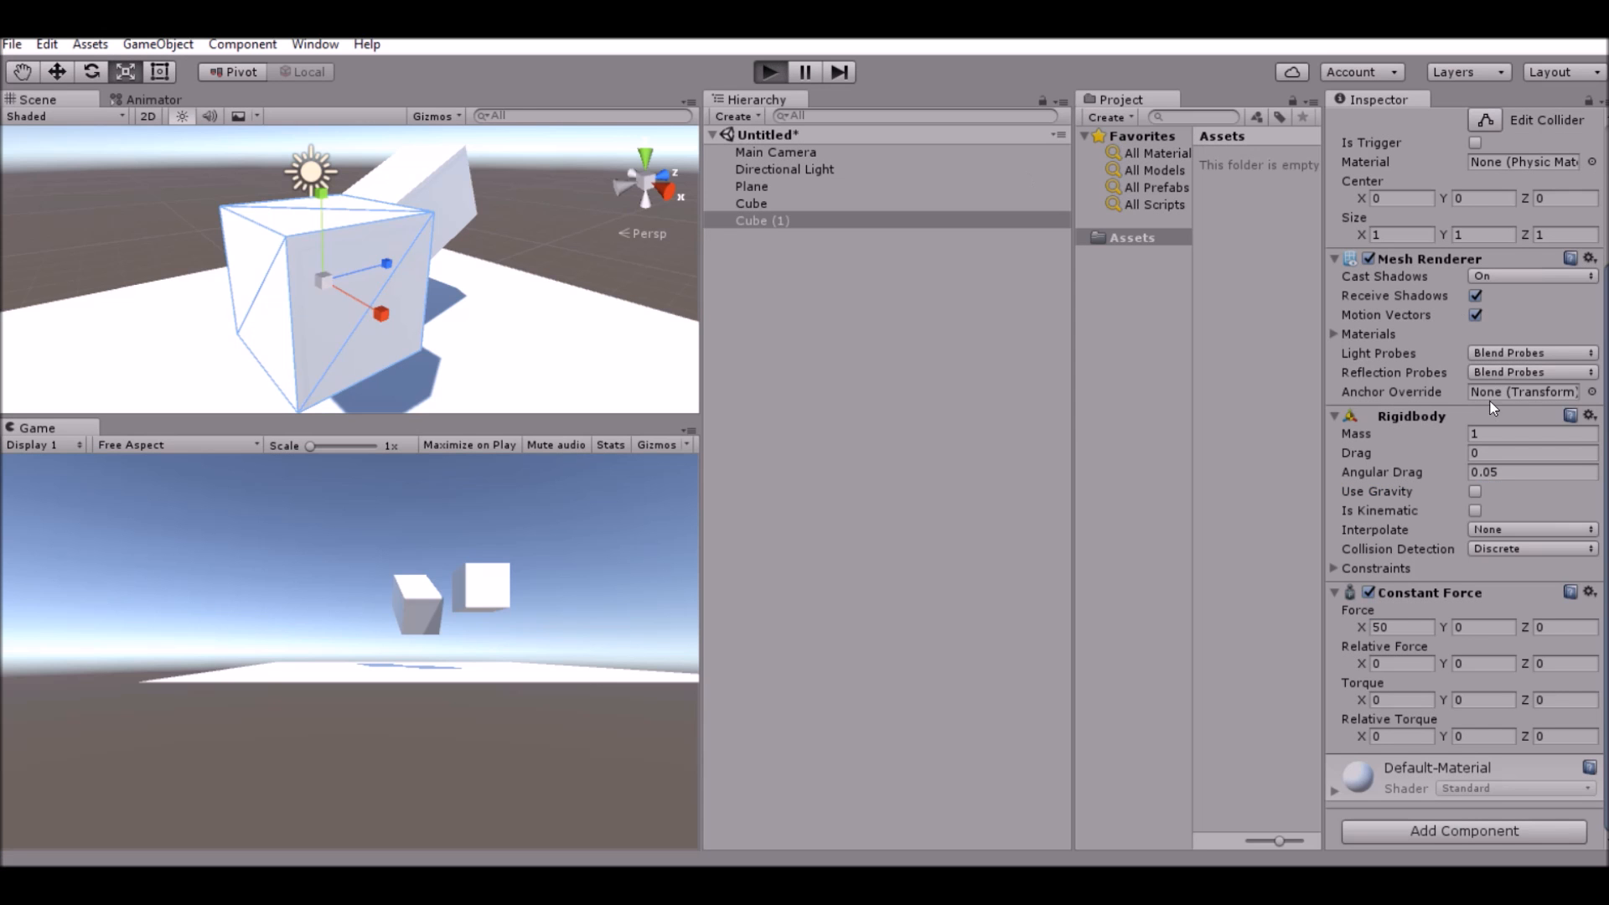
click(624, 182)
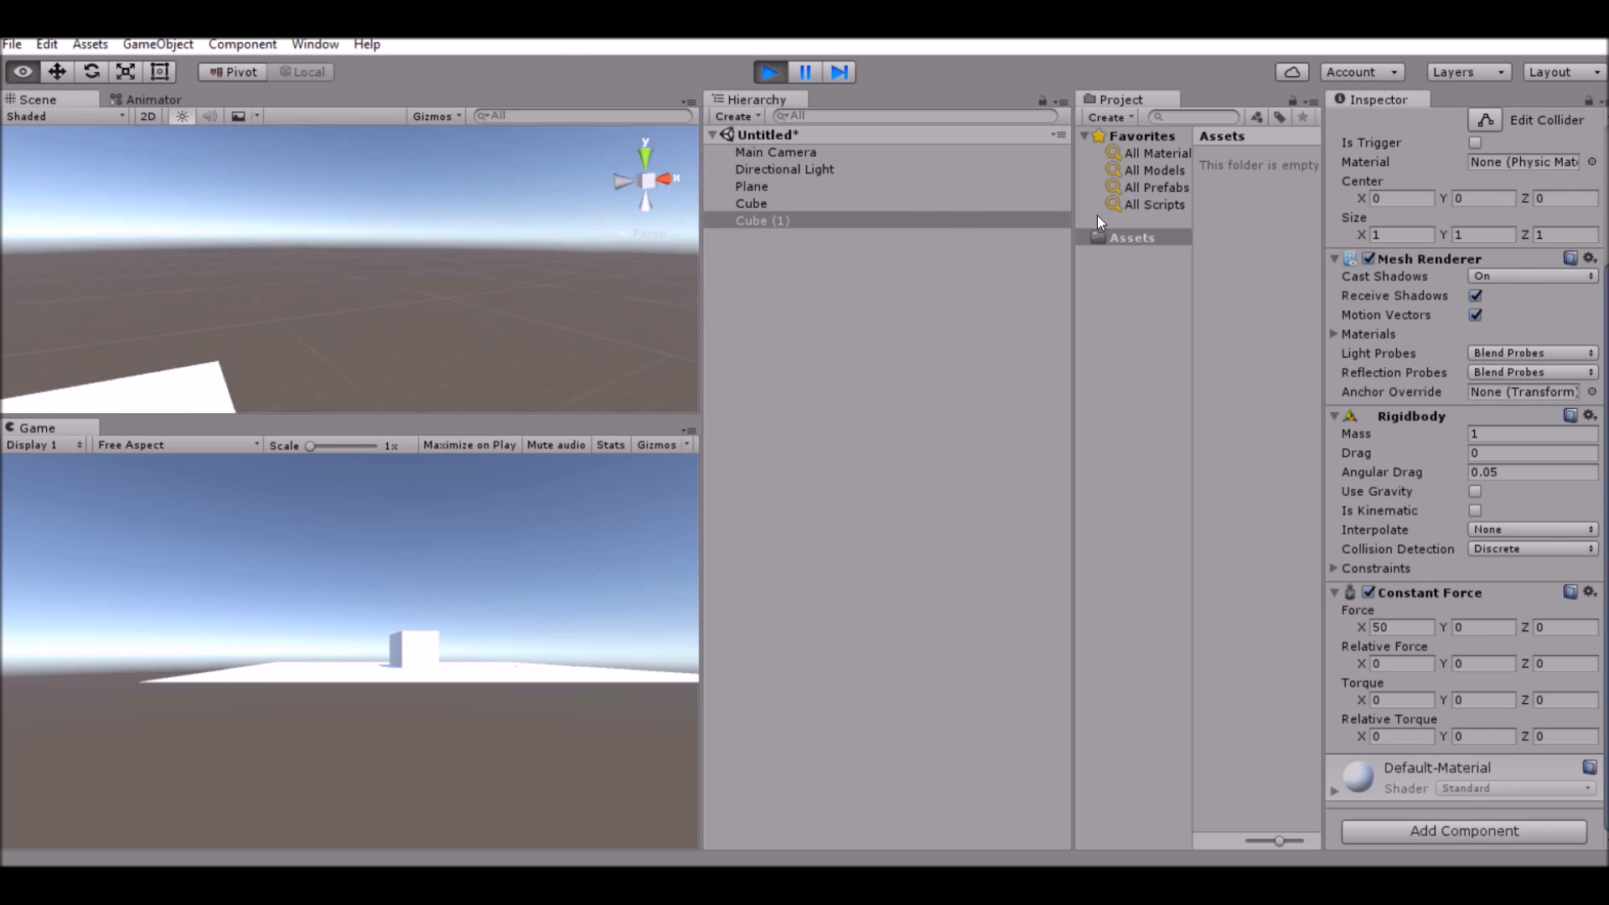
click(771, 72)
Step: Set the second cube's constant force along X to 10 and run the scene
click(1380, 627)
text(10)
click(767, 72)
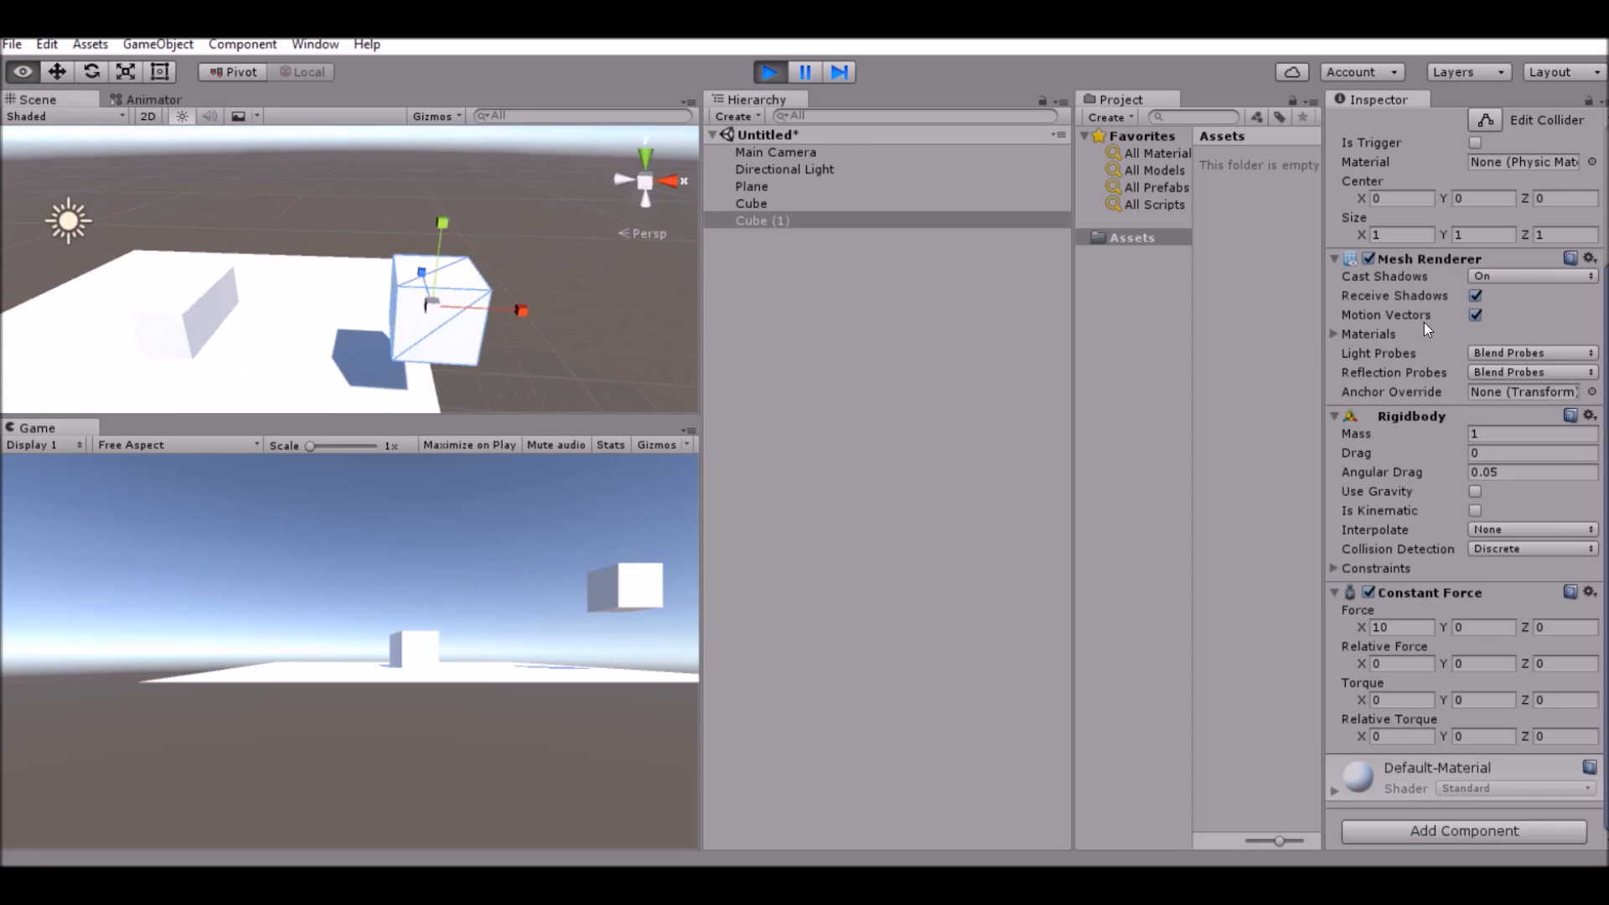
Step: Keep the moving second cube framed in the scene view during play mode, and stop the scene
key(f)
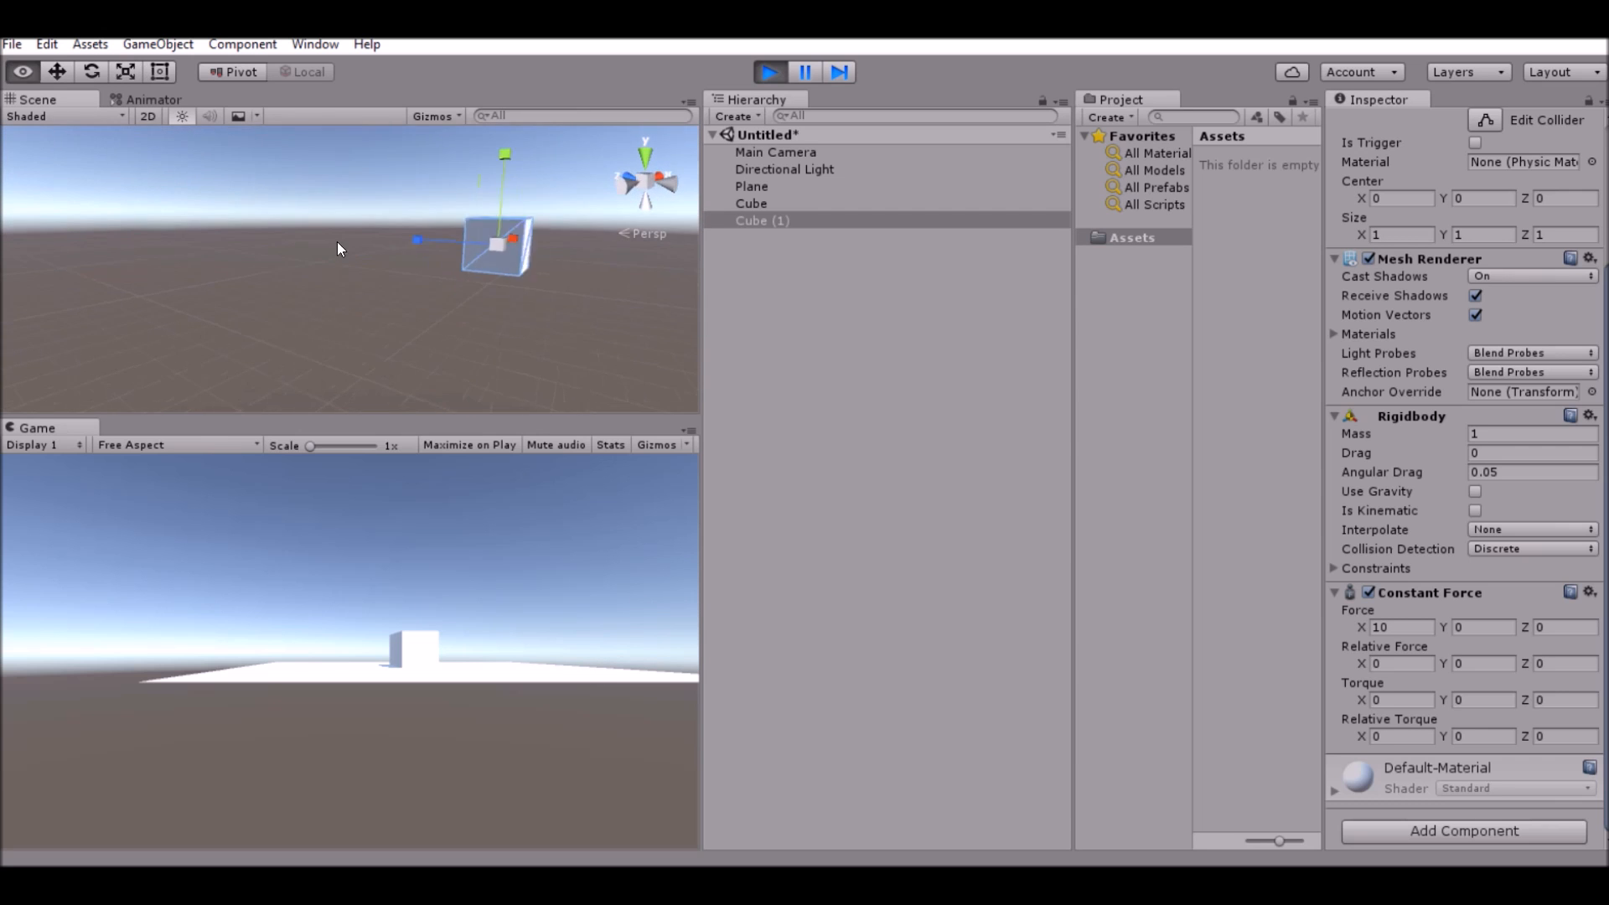
key(f)
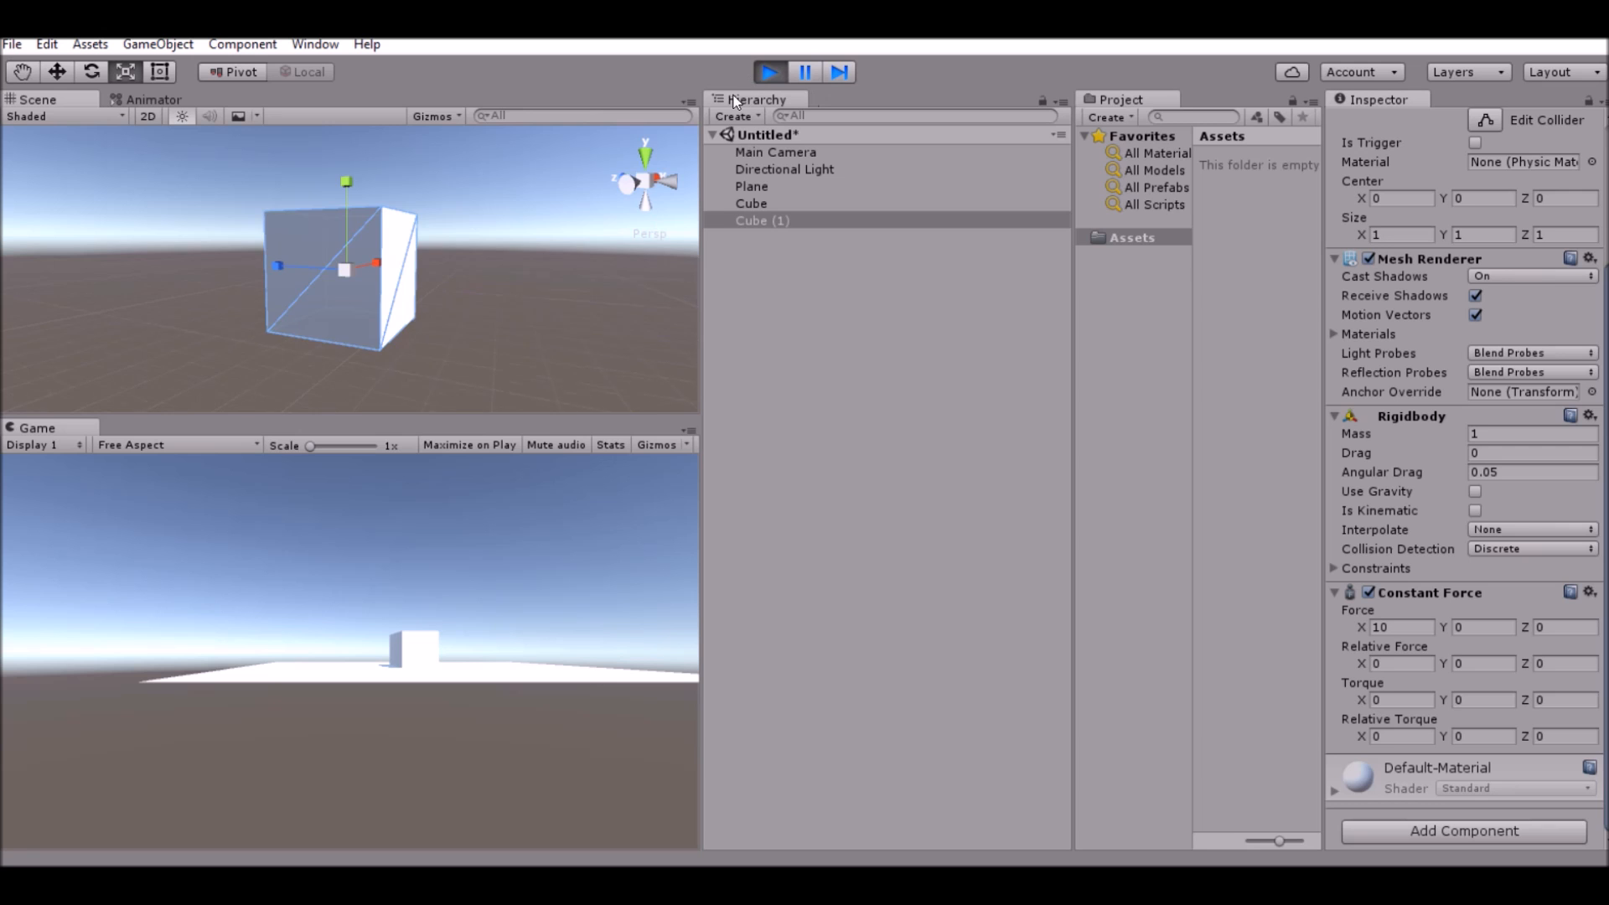
right_drag(541, 231, 498, 278)
key(f)
right_drag(444, 231, 461, 188)
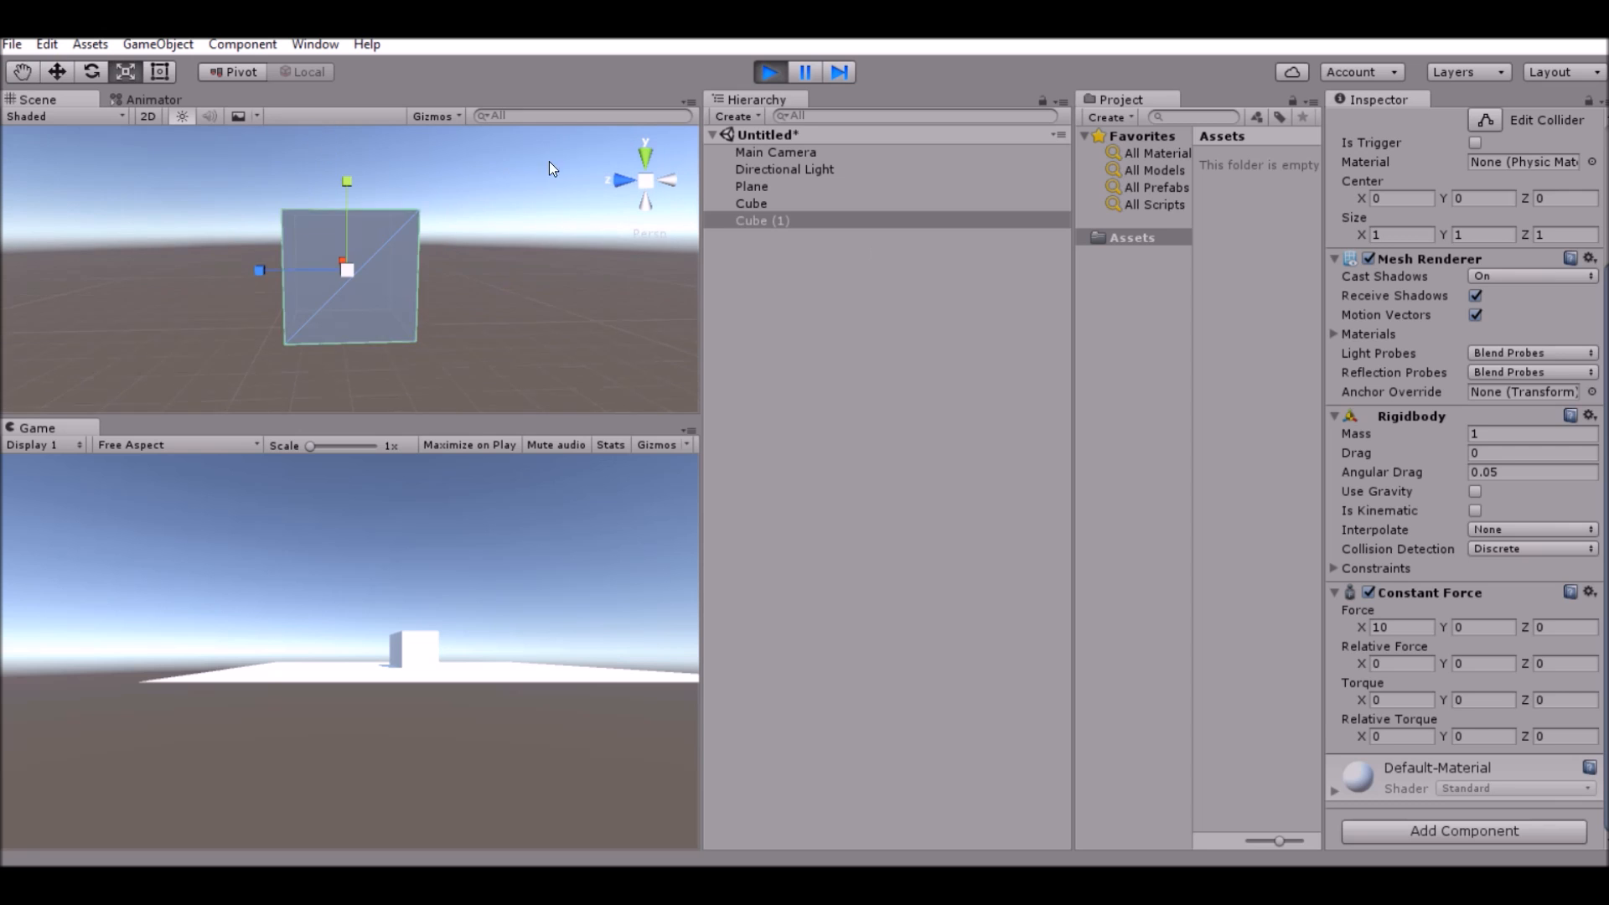
click(773, 73)
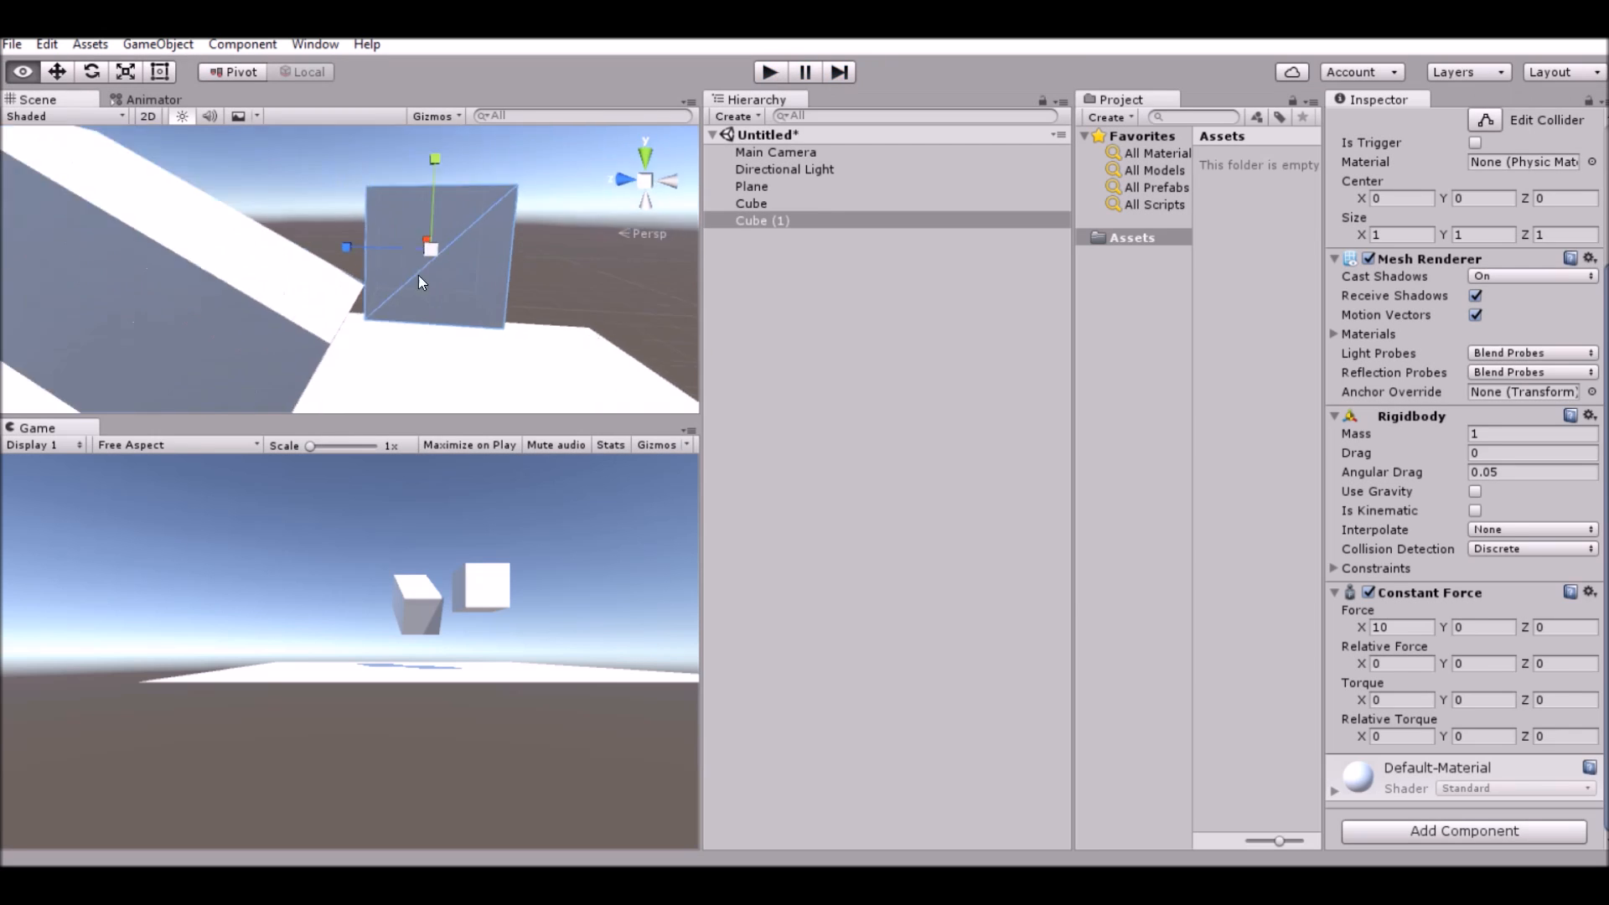
Step: Review the object and light types that can be added to the scene, and deselect the second cube
right_drag(491, 276, 345, 270)
scroll(345, 270, down, 5)
scroll(354, 274, up, 3)
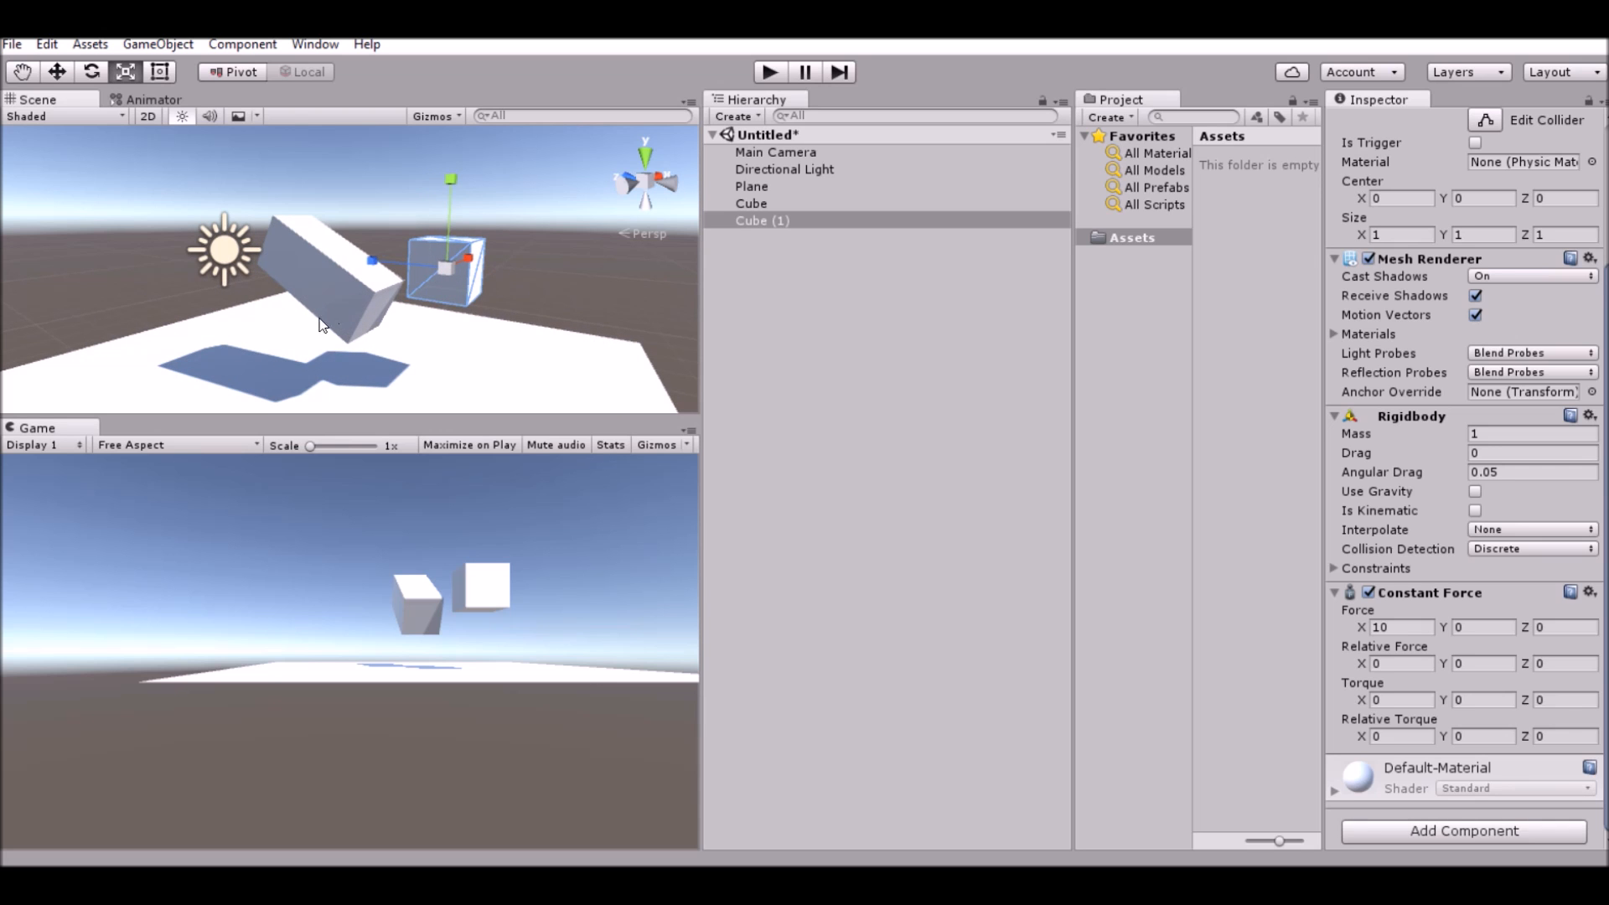
click(159, 45)
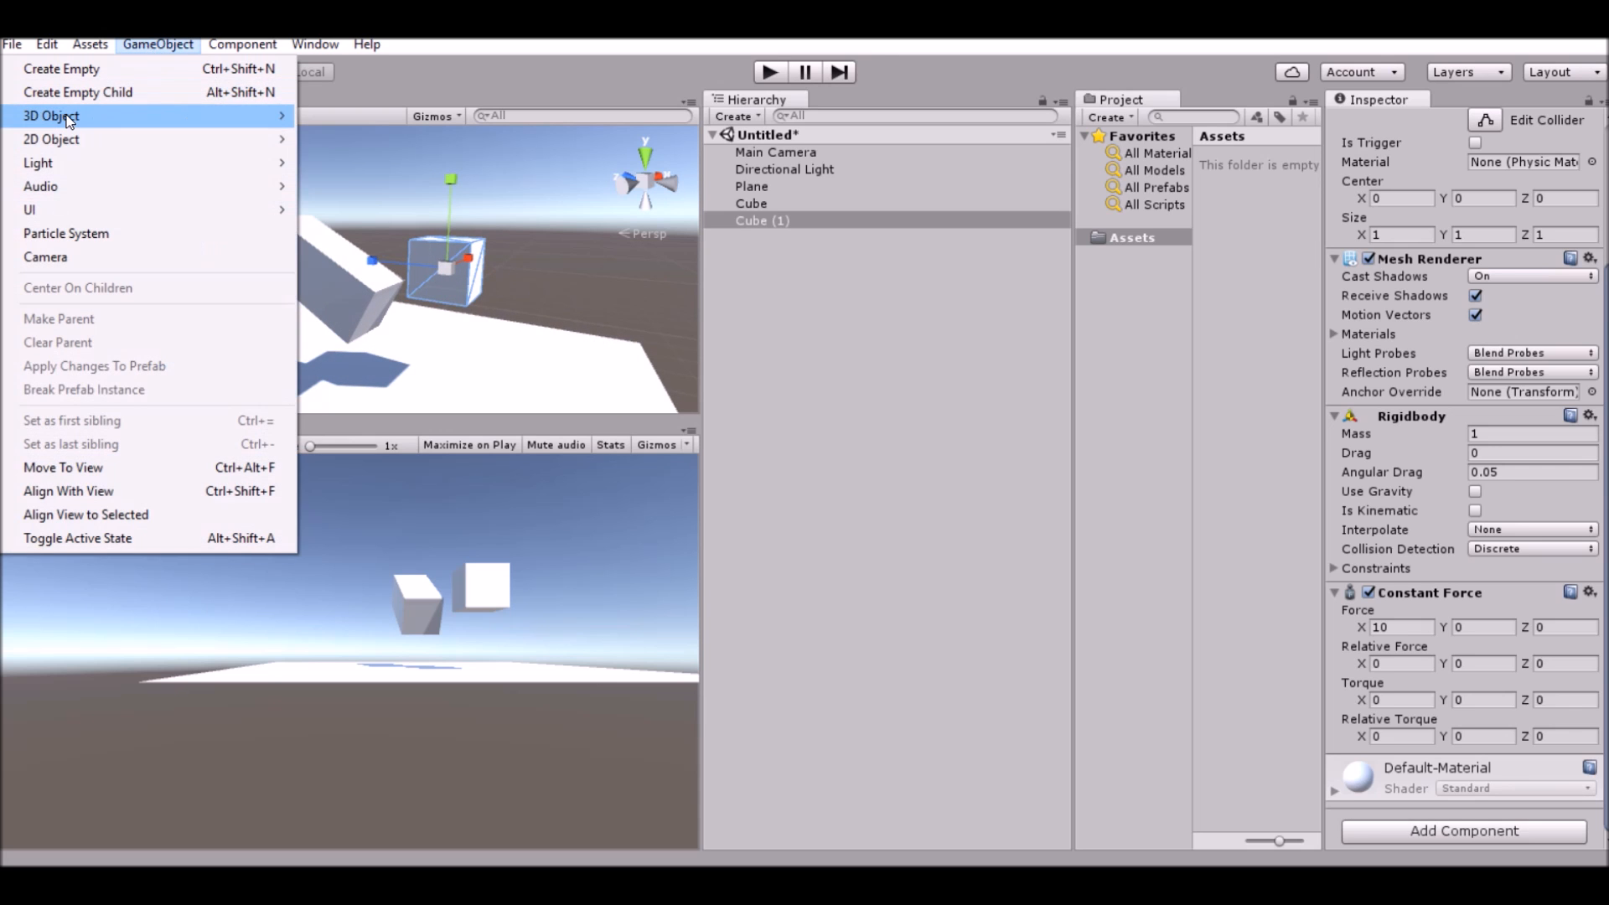
mouse_move(67, 166)
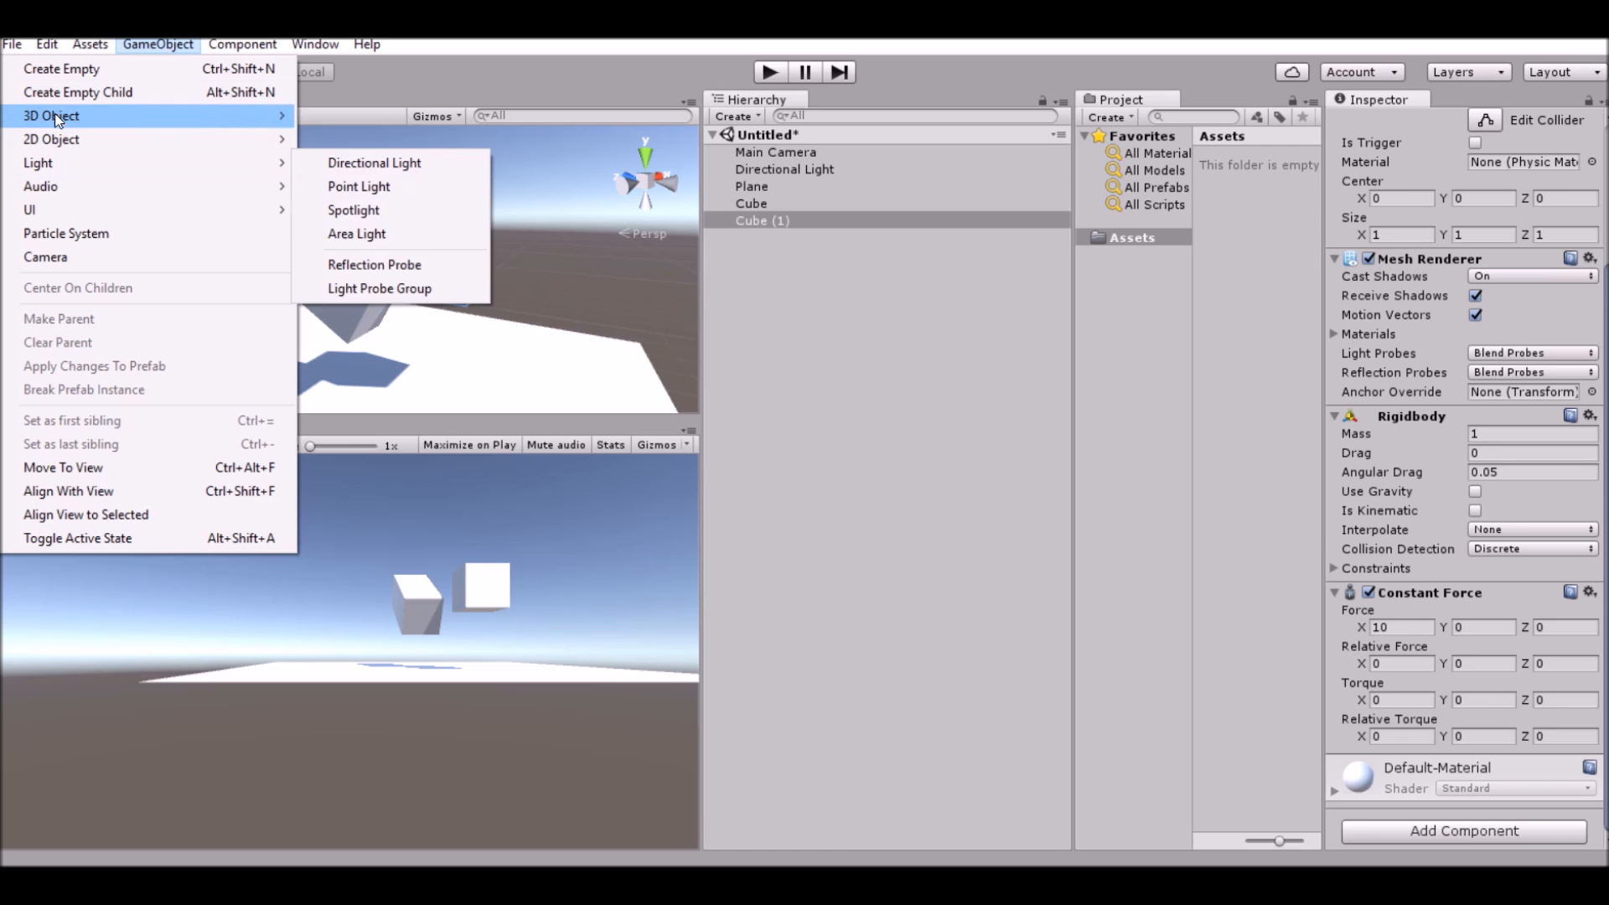
mouse_move(53, 117)
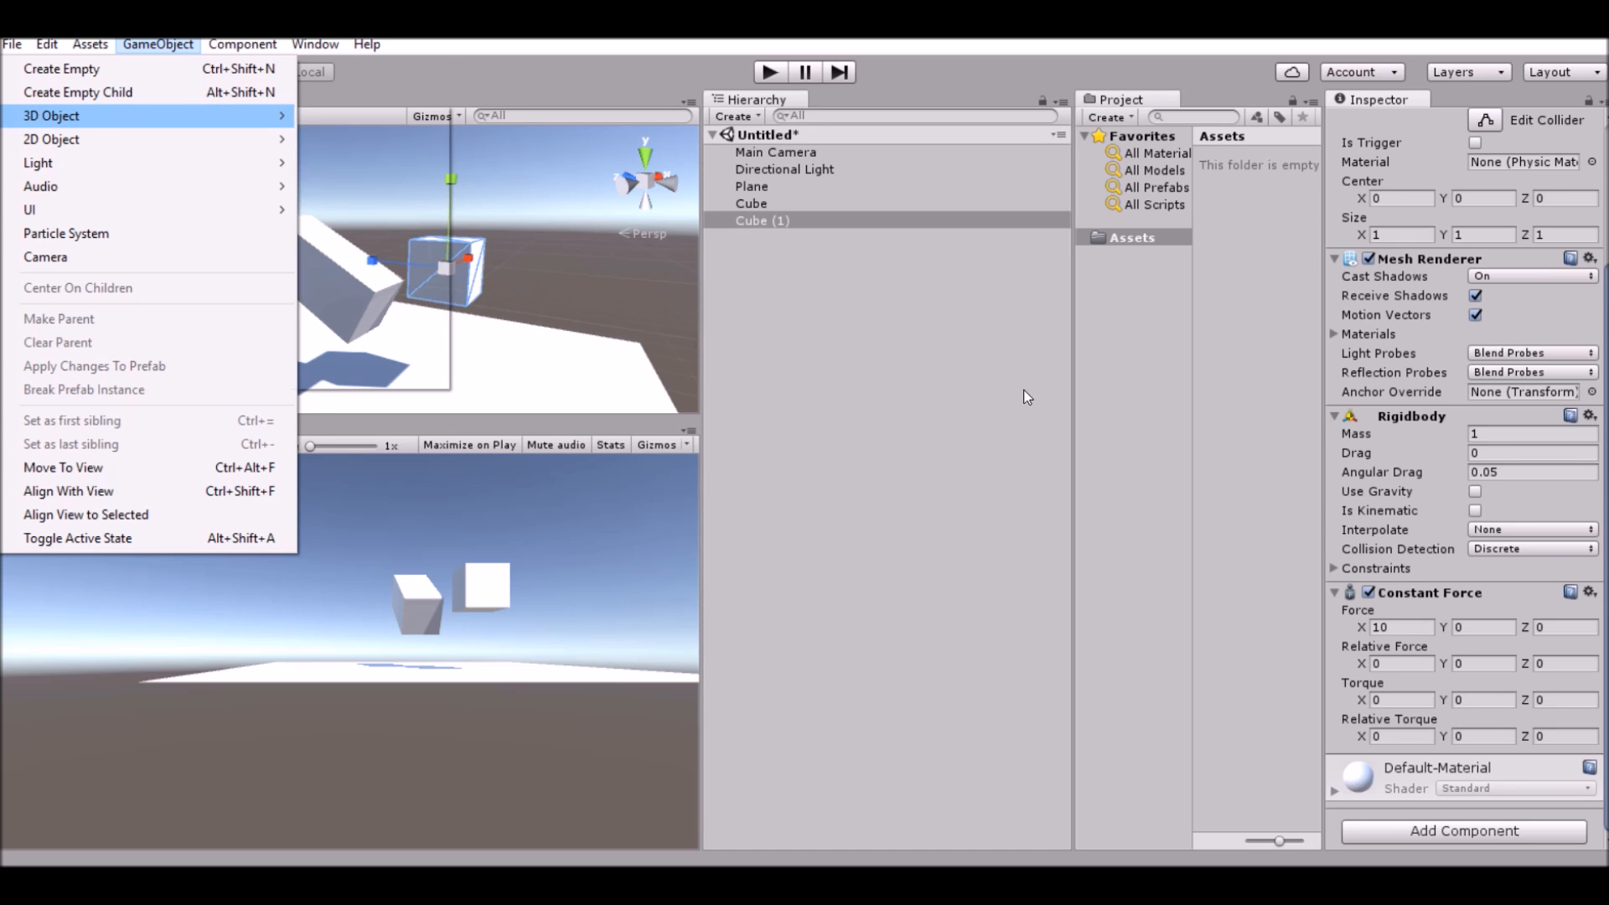
click(780, 304)
scroll(478, 339, up, 5)
right_drag(483, 322, 467, 328)
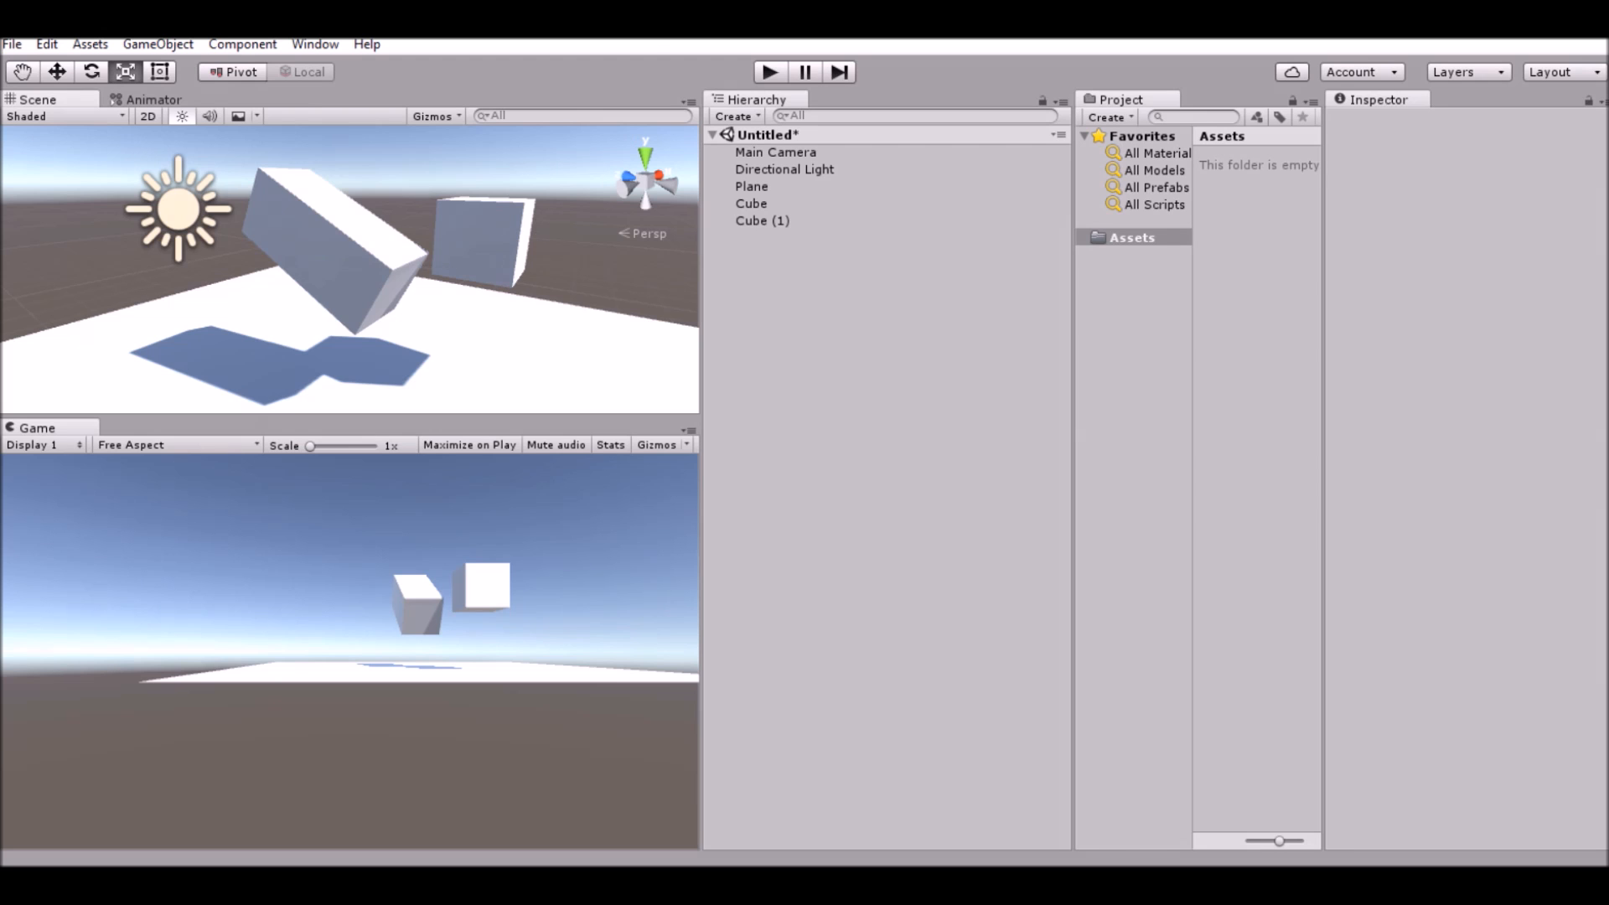
right_drag(467, 329, 585, 251)
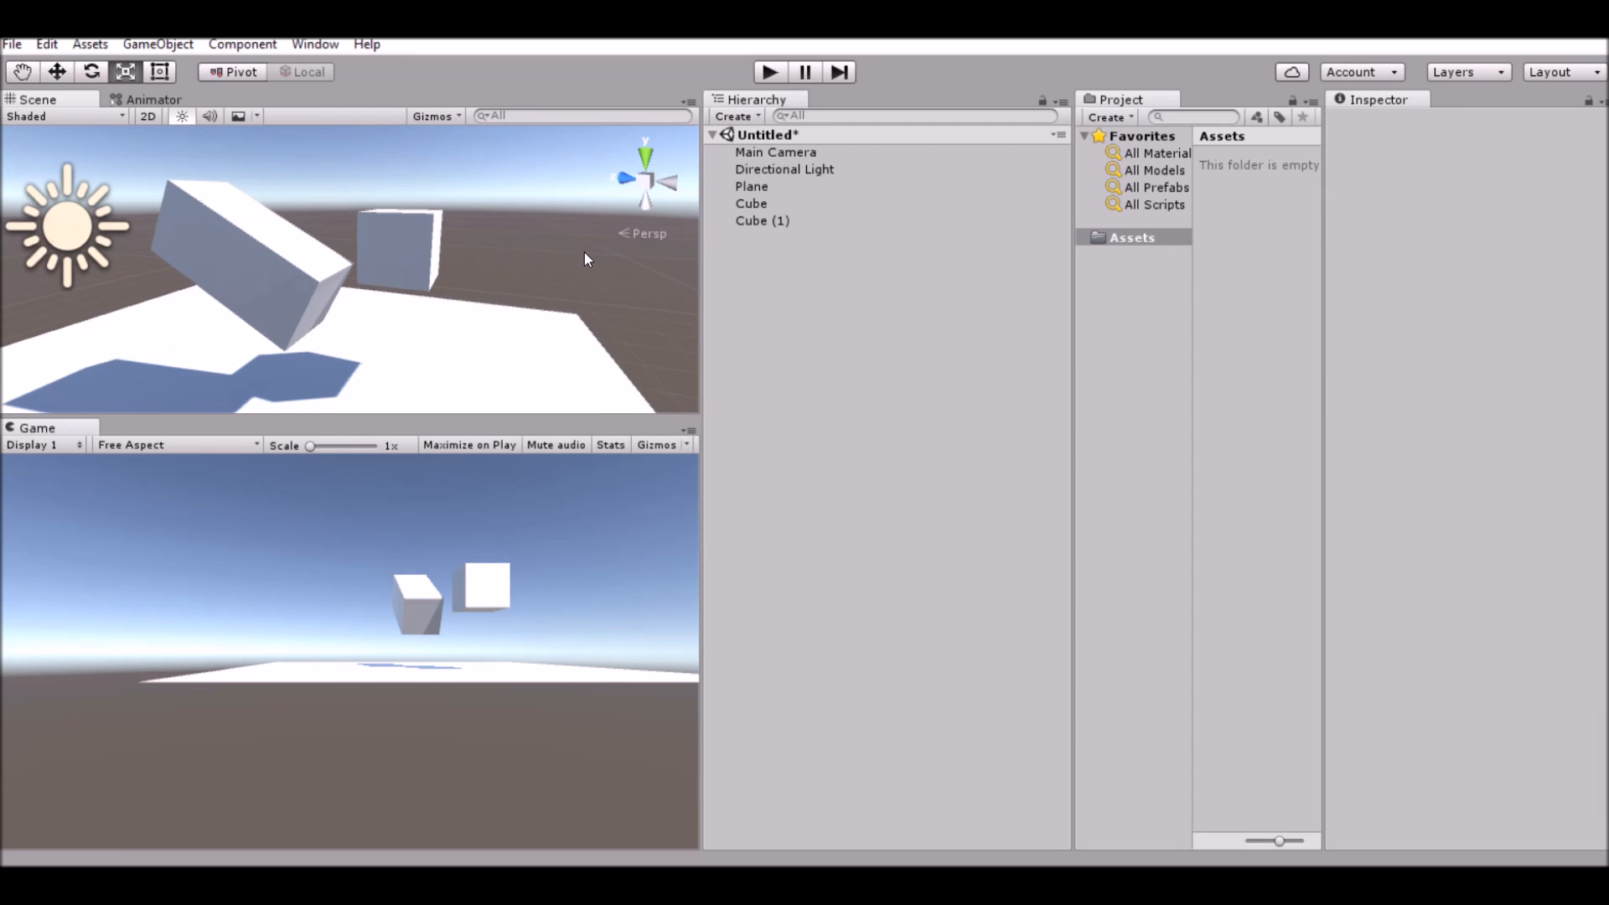
middle_drag(587, 260, 352, 305)
scroll(351, 308, up, 3)
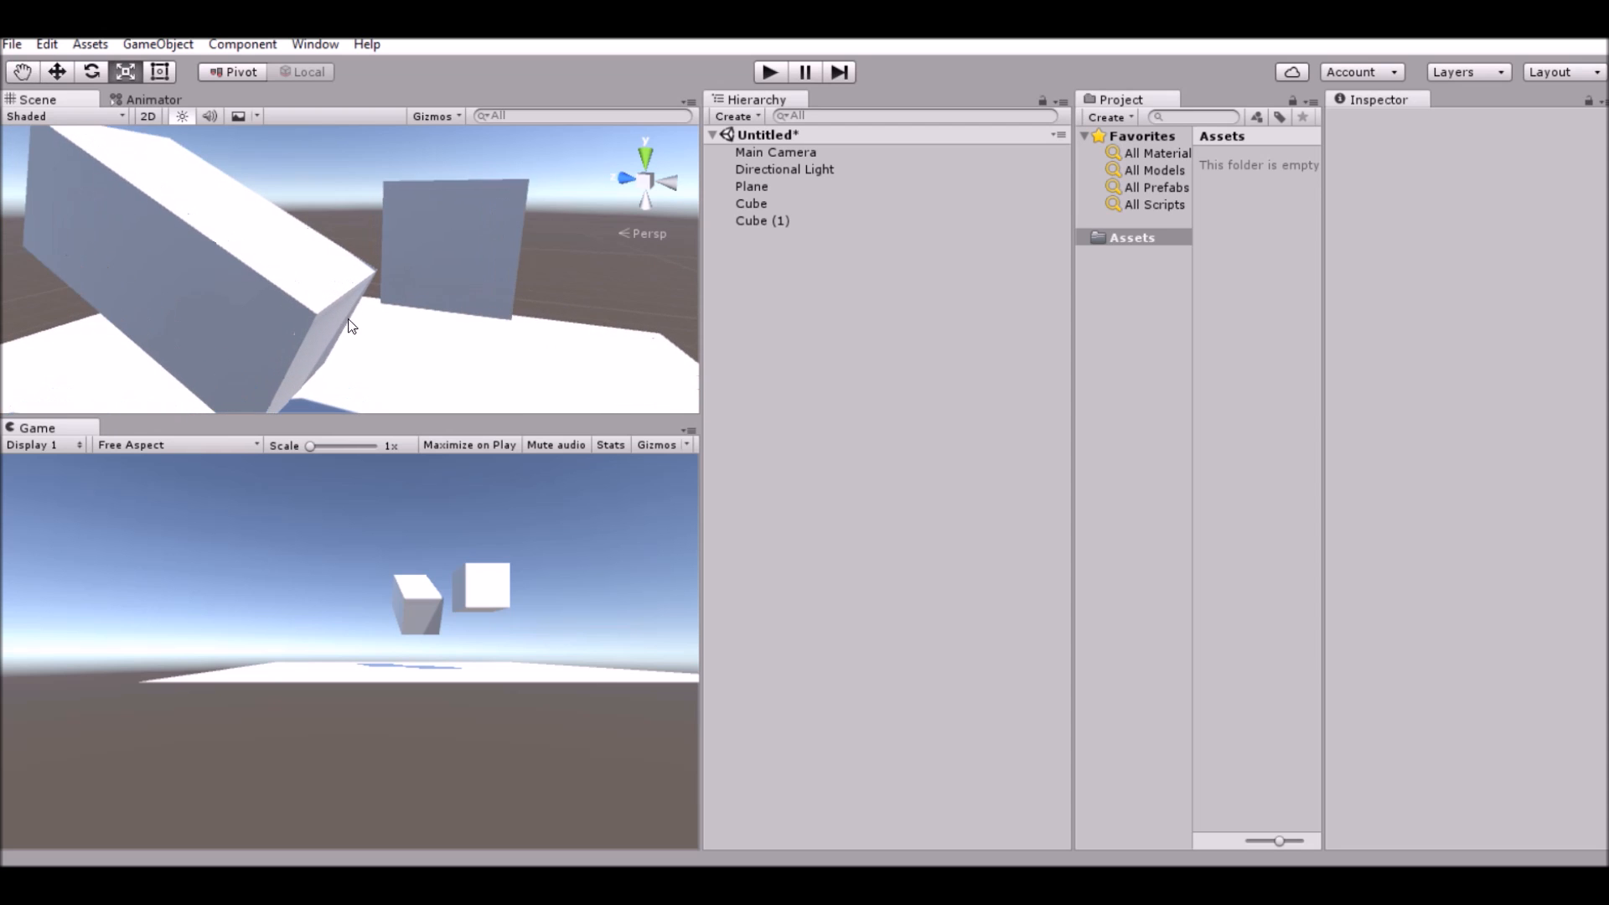
scroll(494, 382, down, 4)
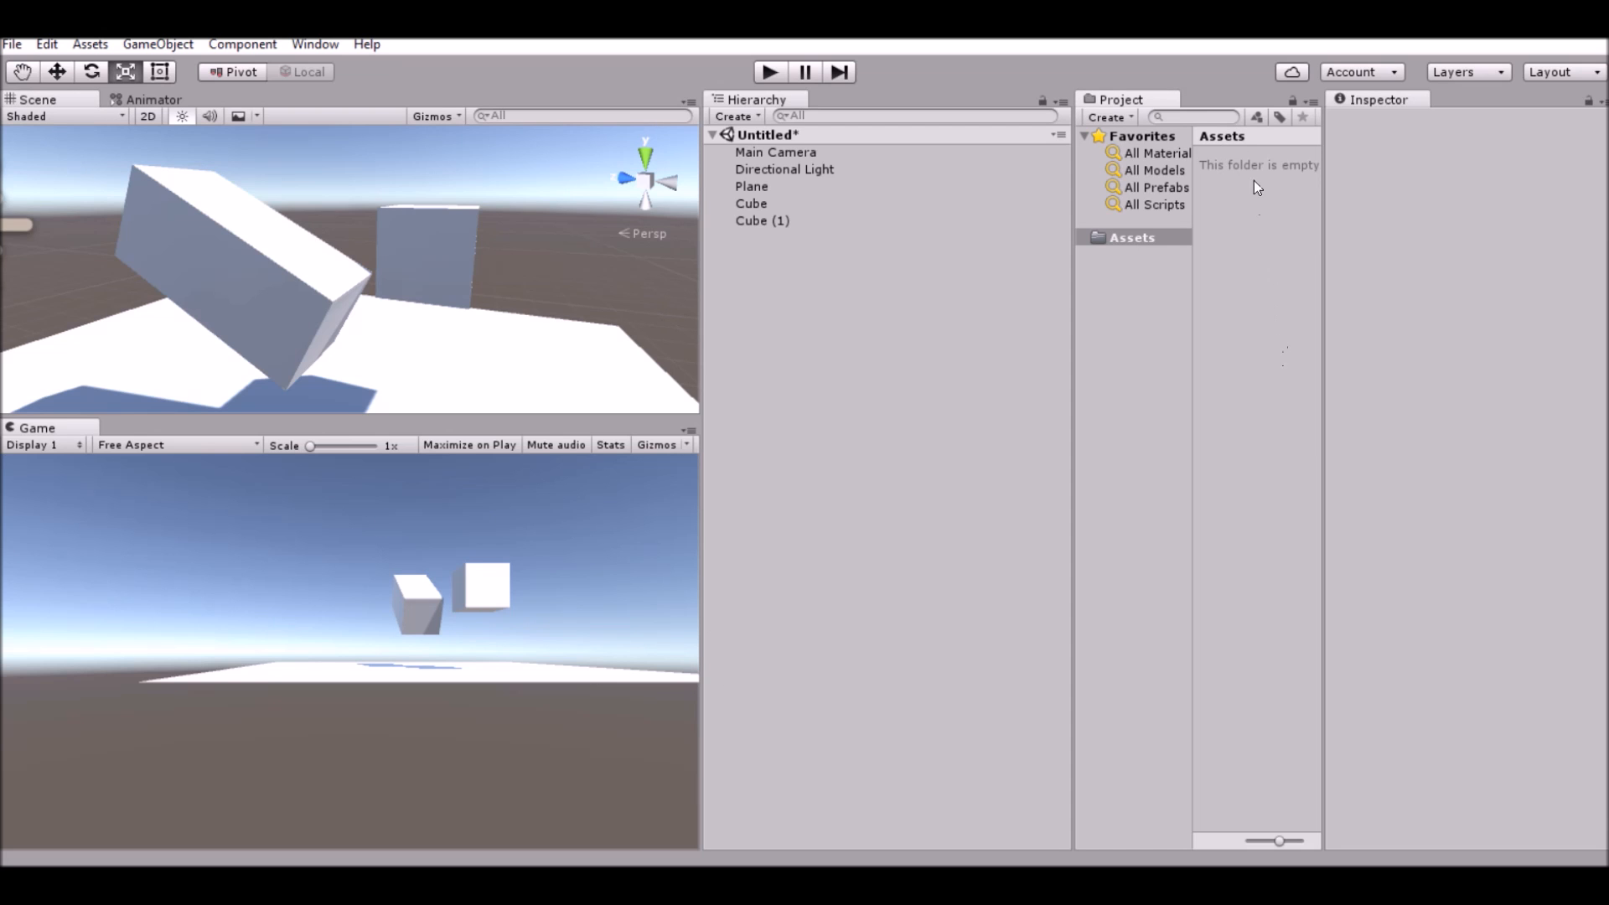
right_click(1211, 184)
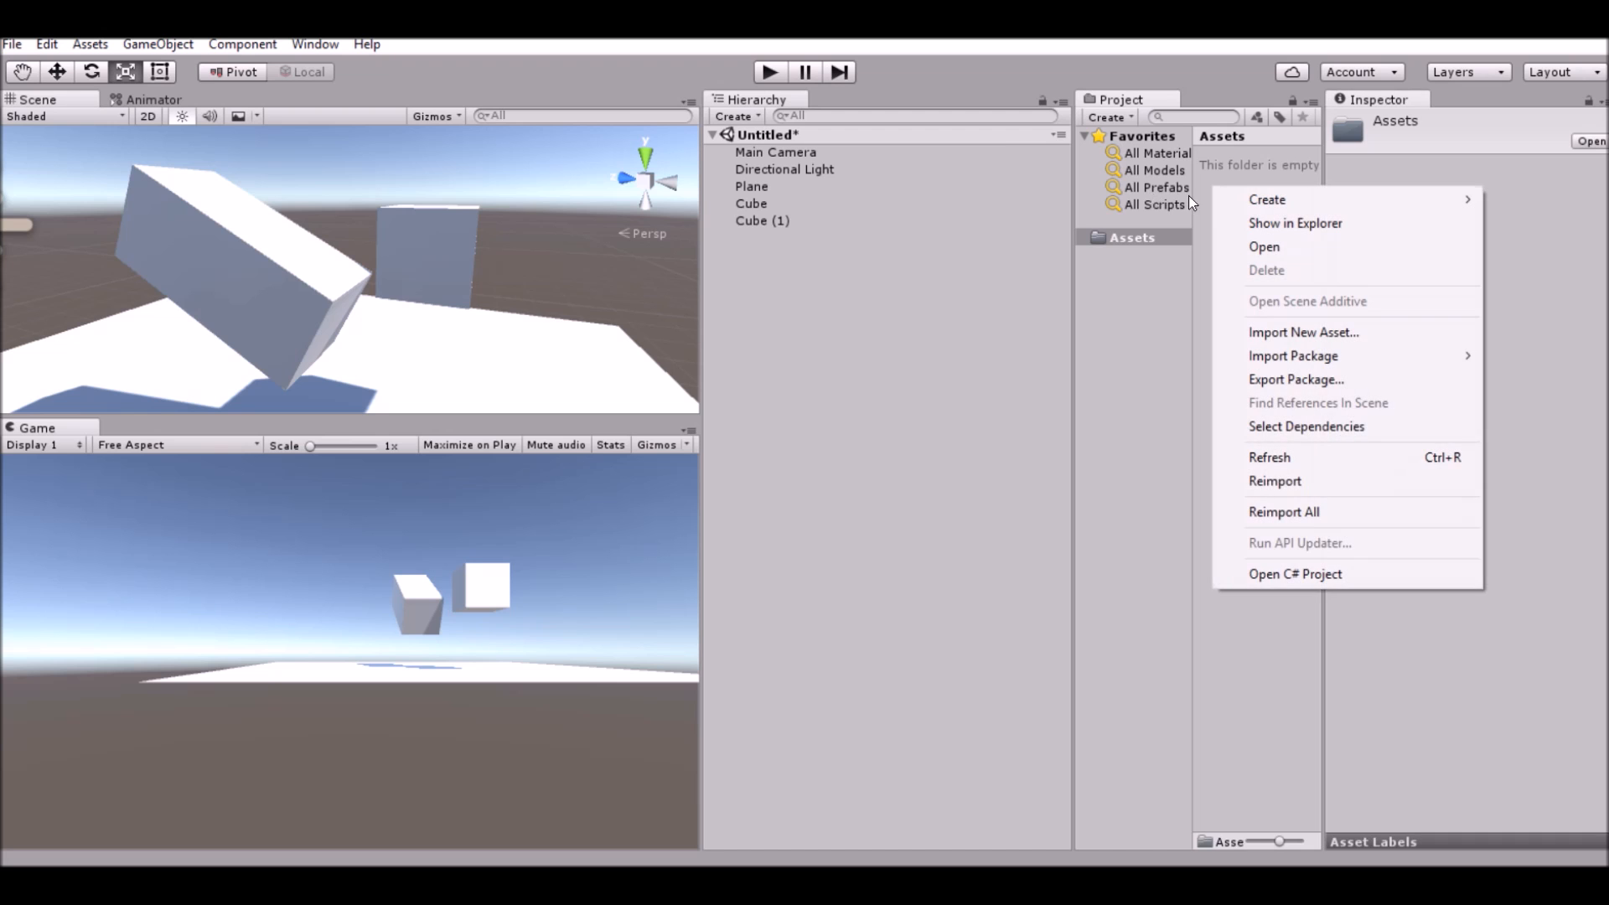
click(742, 280)
right_click(1244, 215)
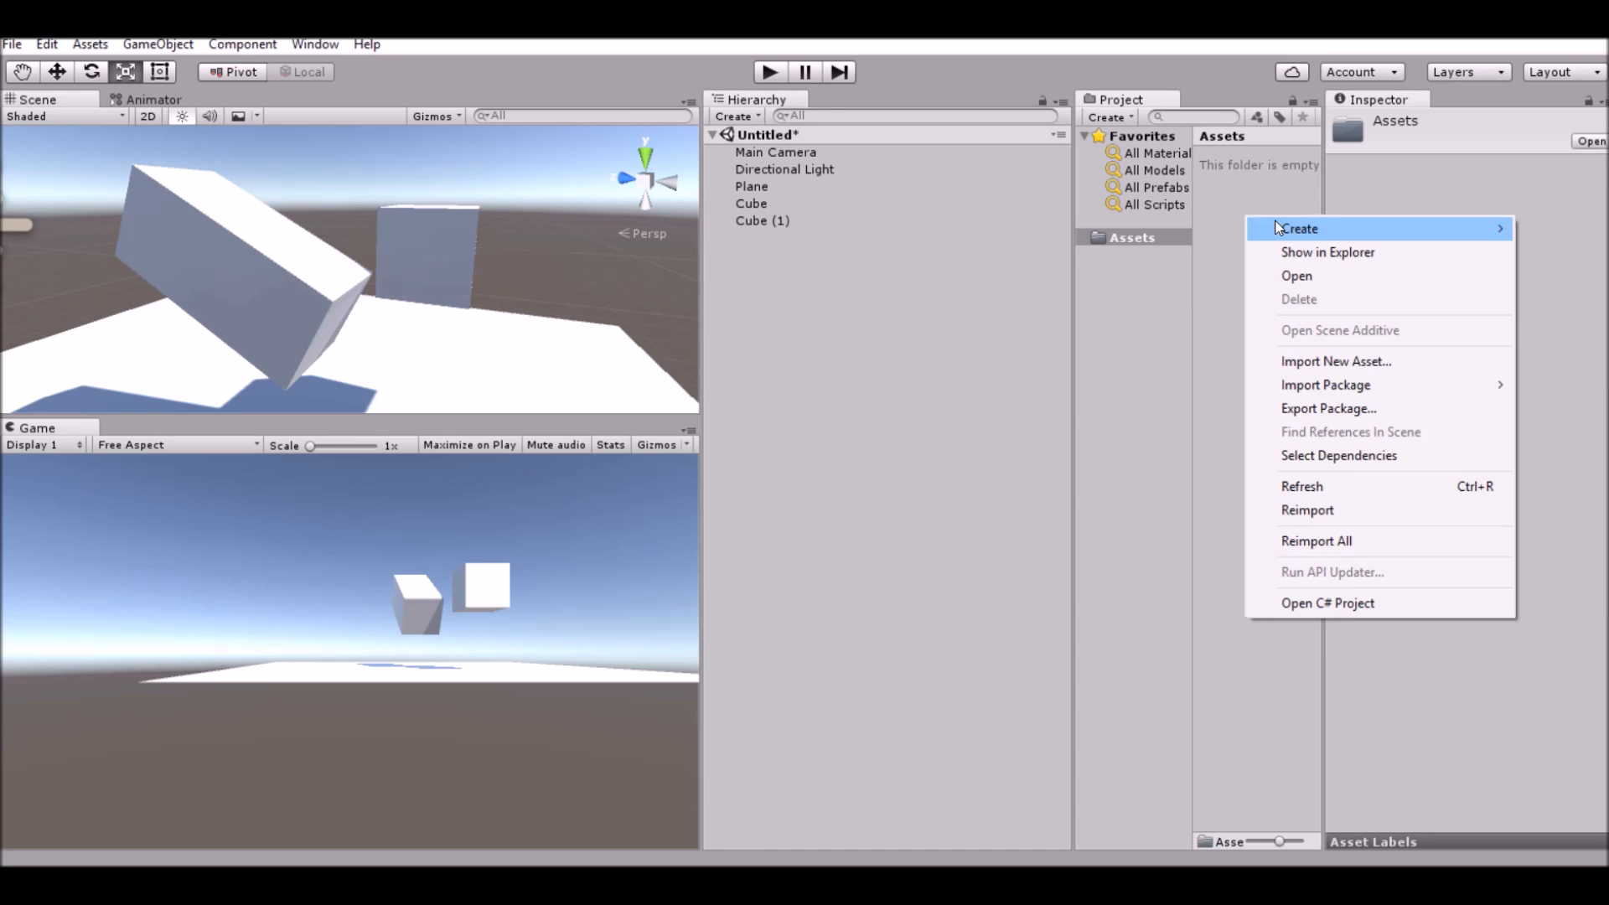
click(1240, 193)
right_click(1240, 210)
mouse_move(1249, 223)
click(1237, 208)
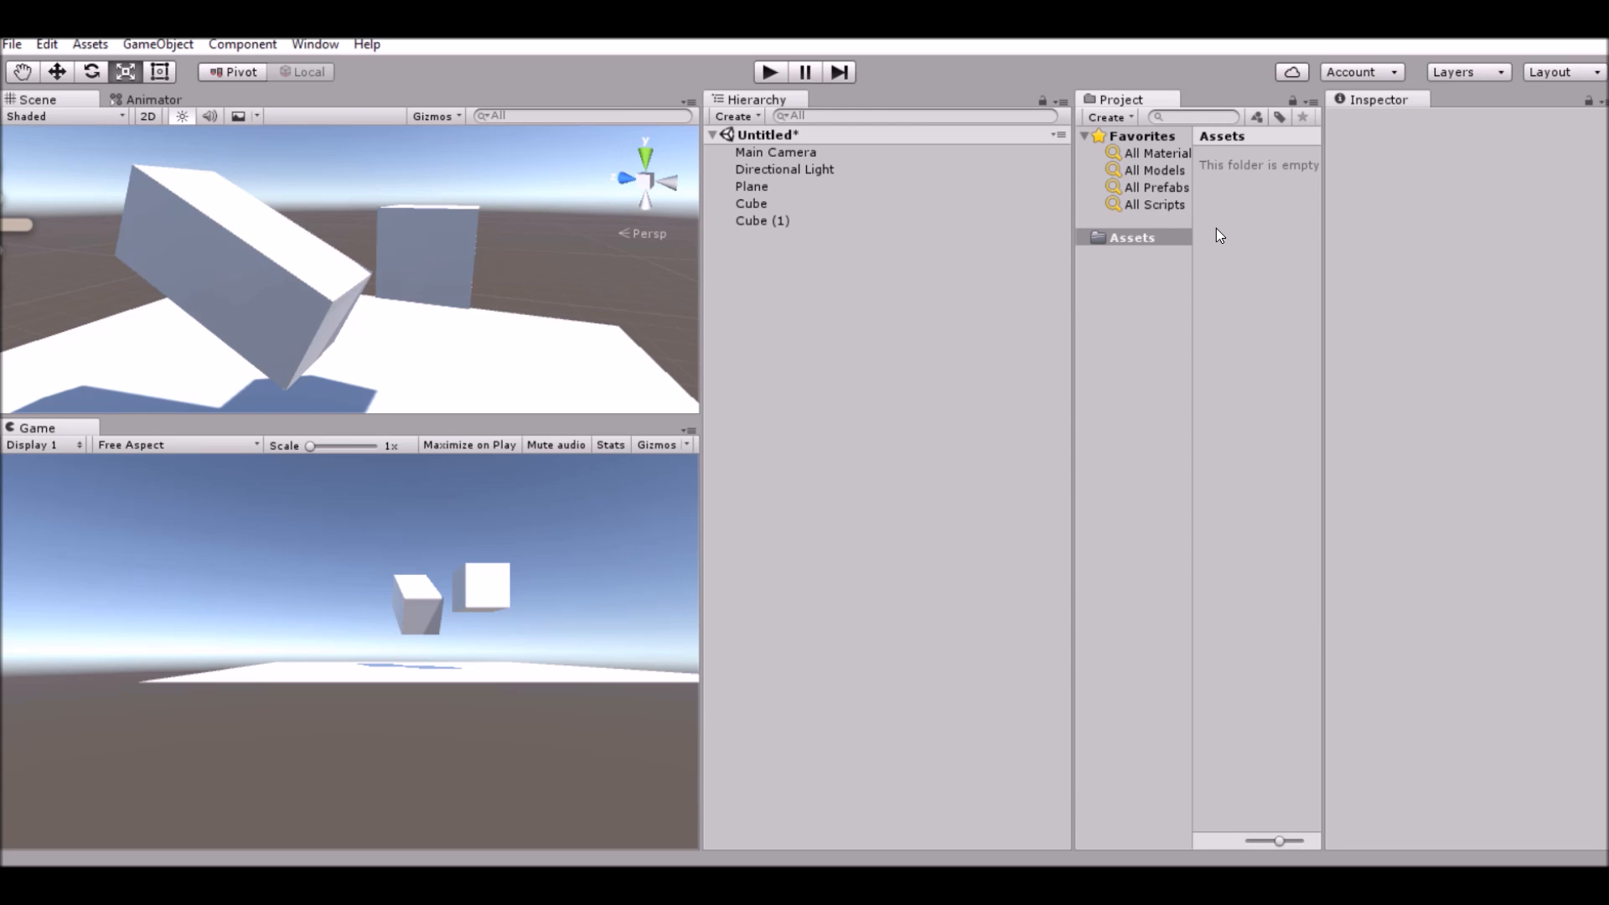
right_click(1217, 225)
click(1269, 211)
Step: Create a folder named Scriptws in Assets and delete this misspelled folder
right_click(1259, 208)
mouse_move(1269, 222)
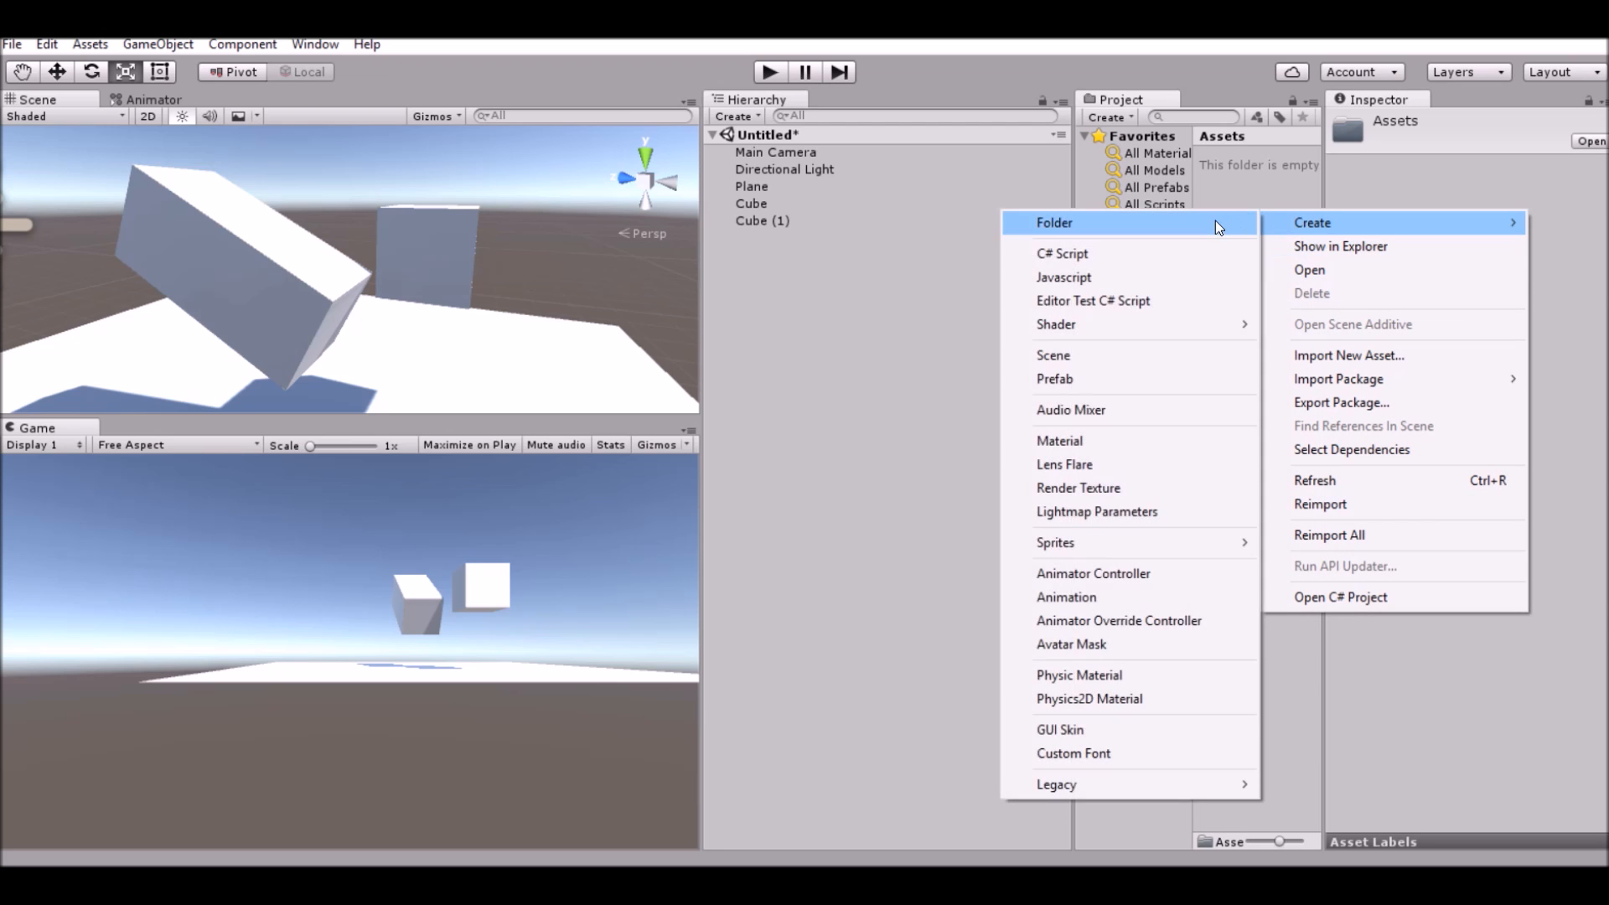
click(1215, 226)
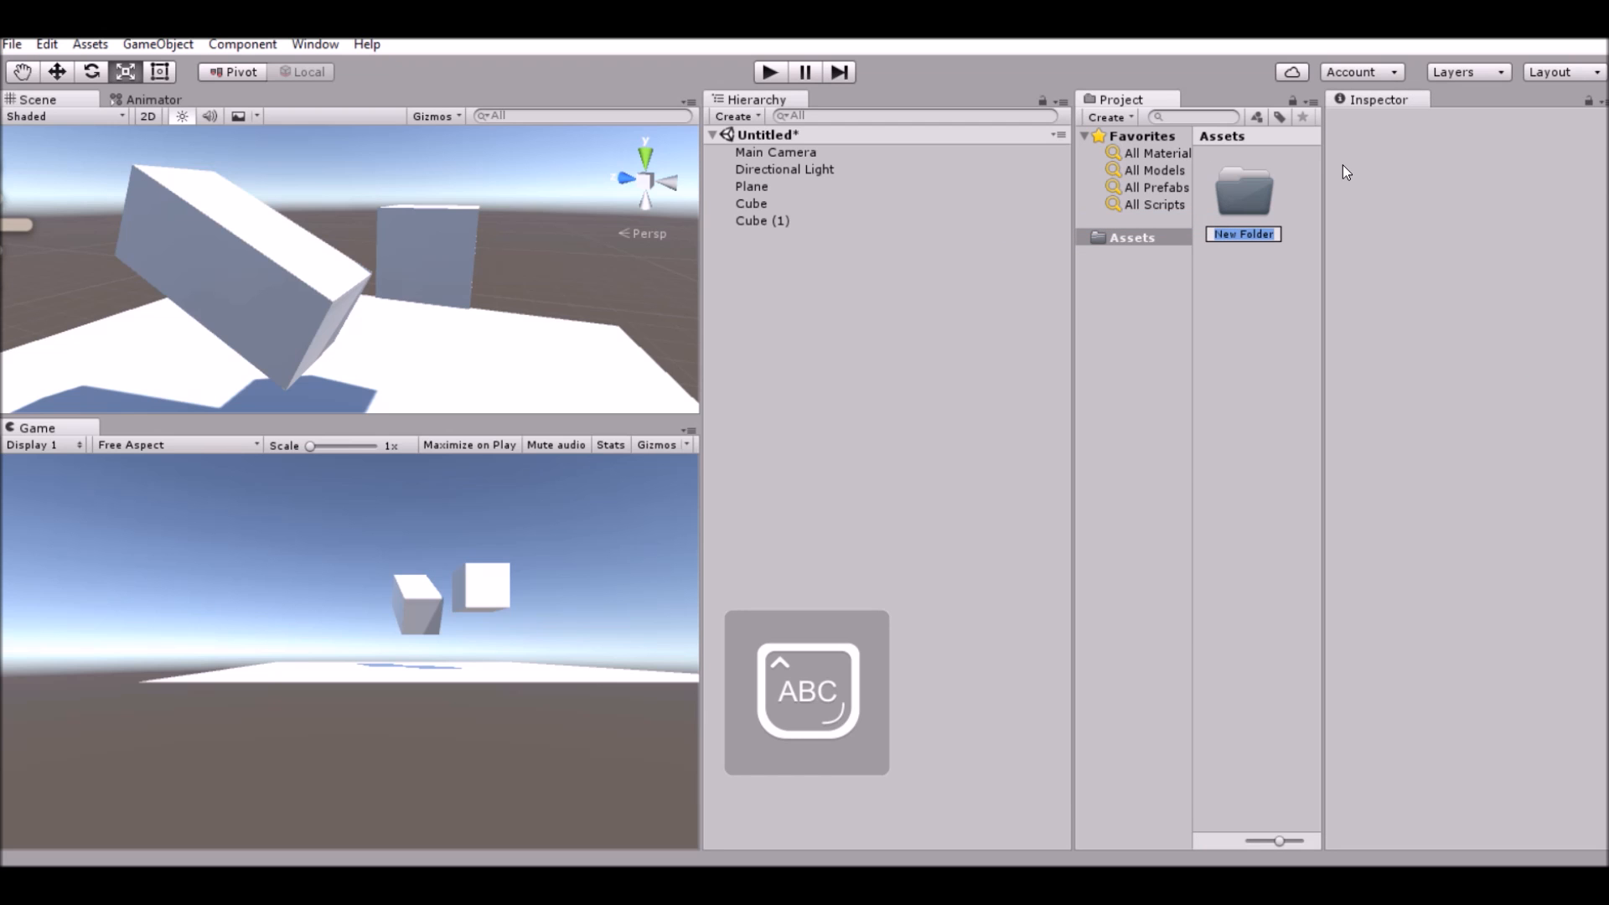
text(Scriptws)
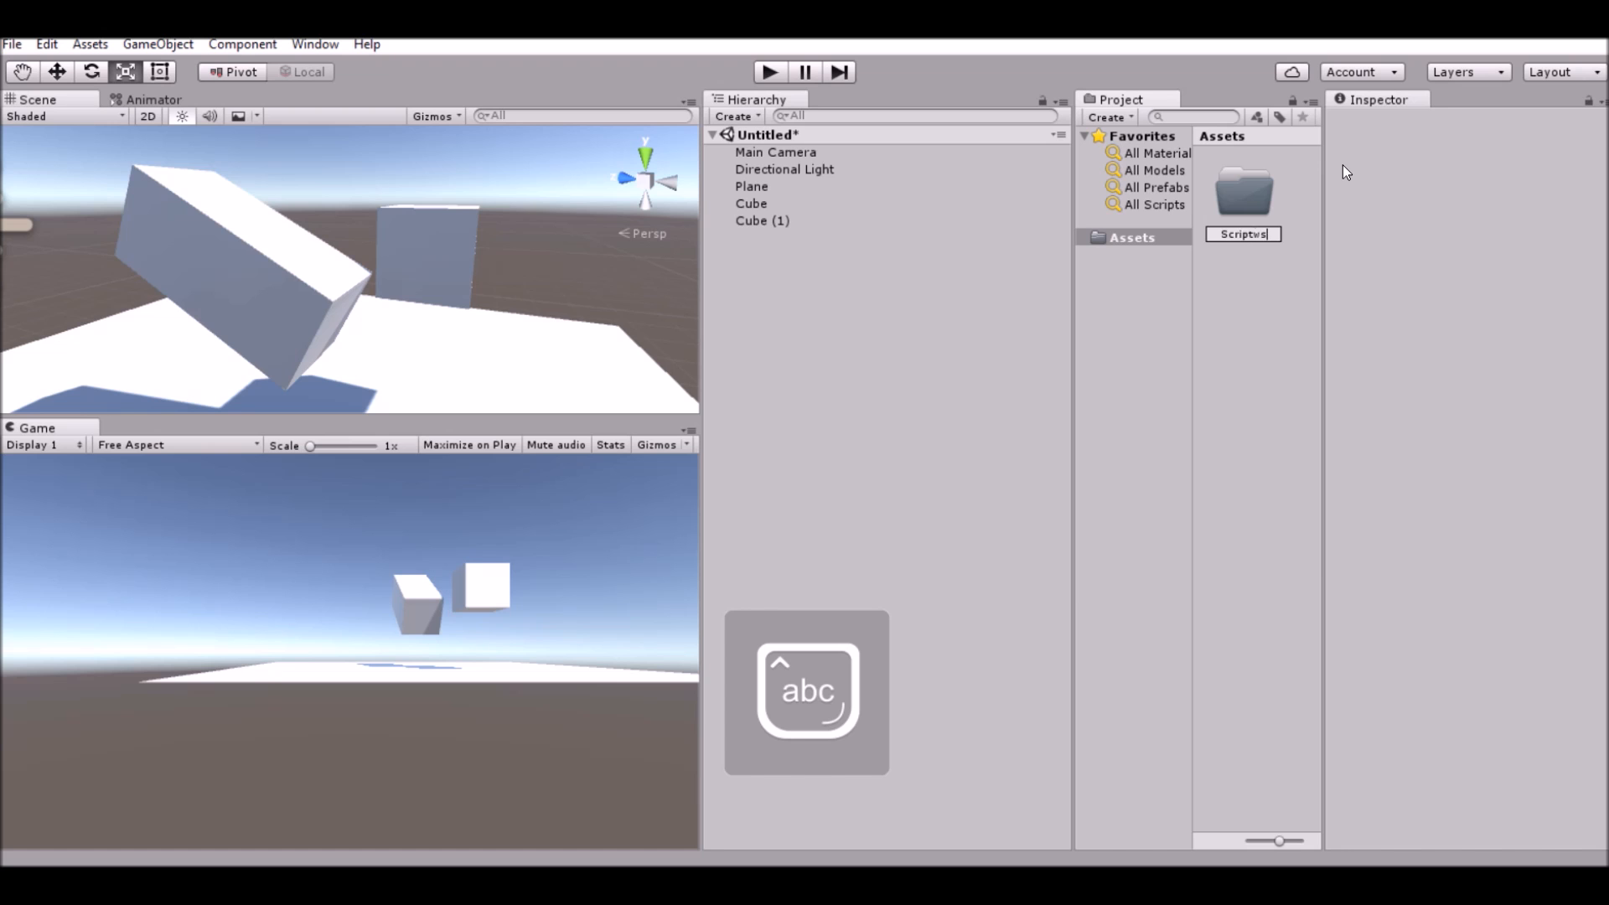
key(Return)
right_click(1222, 179)
click(1273, 263)
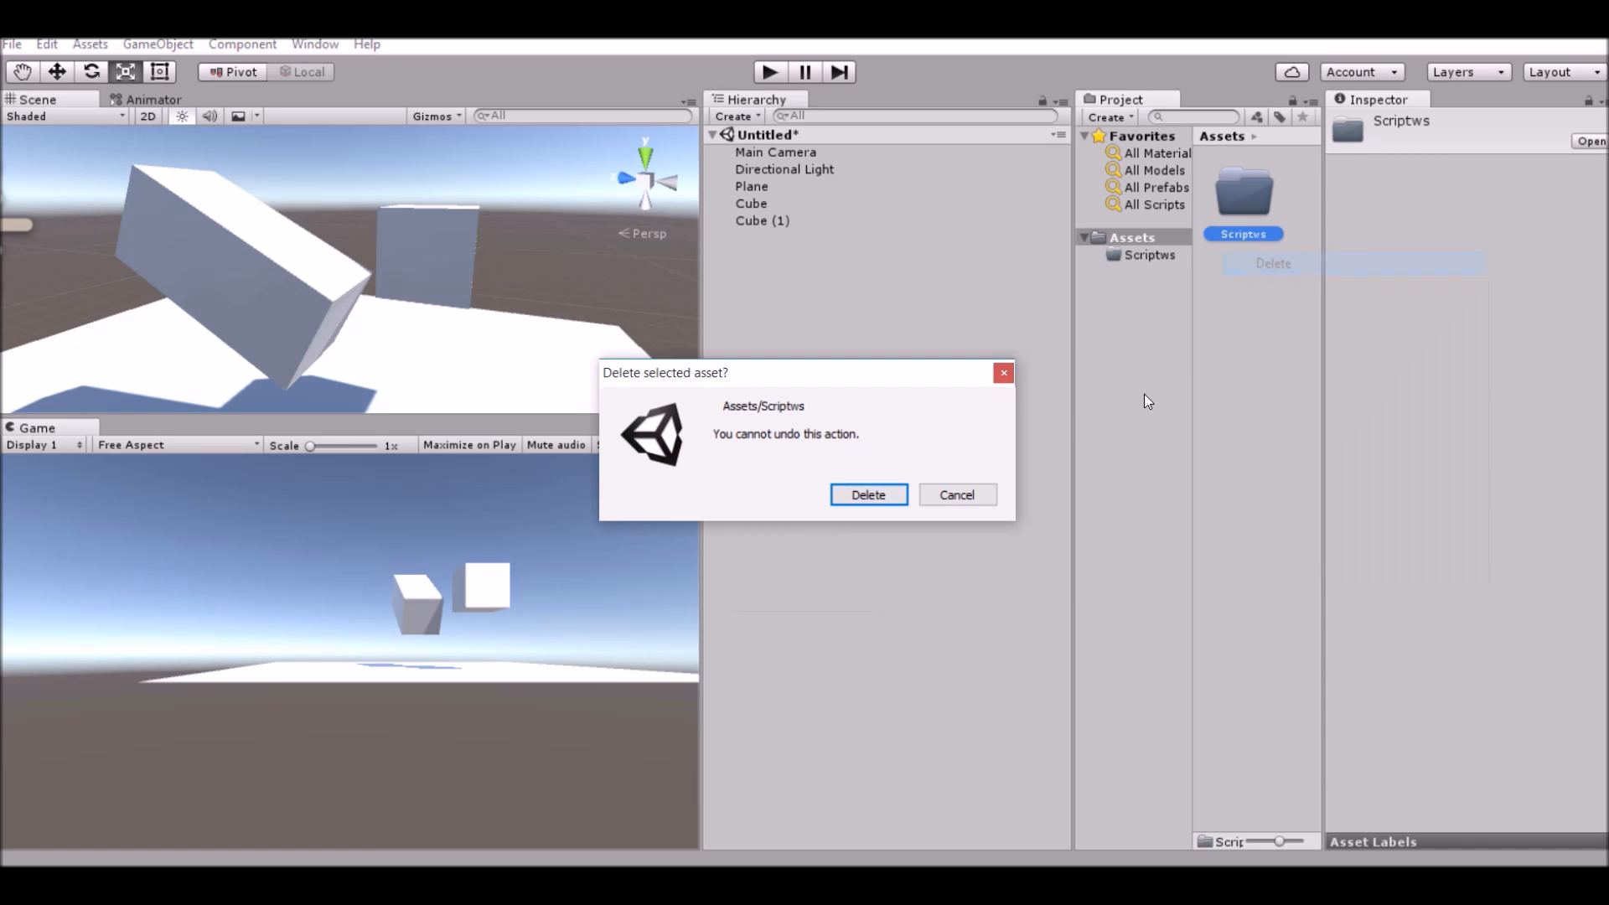
click(846, 493)
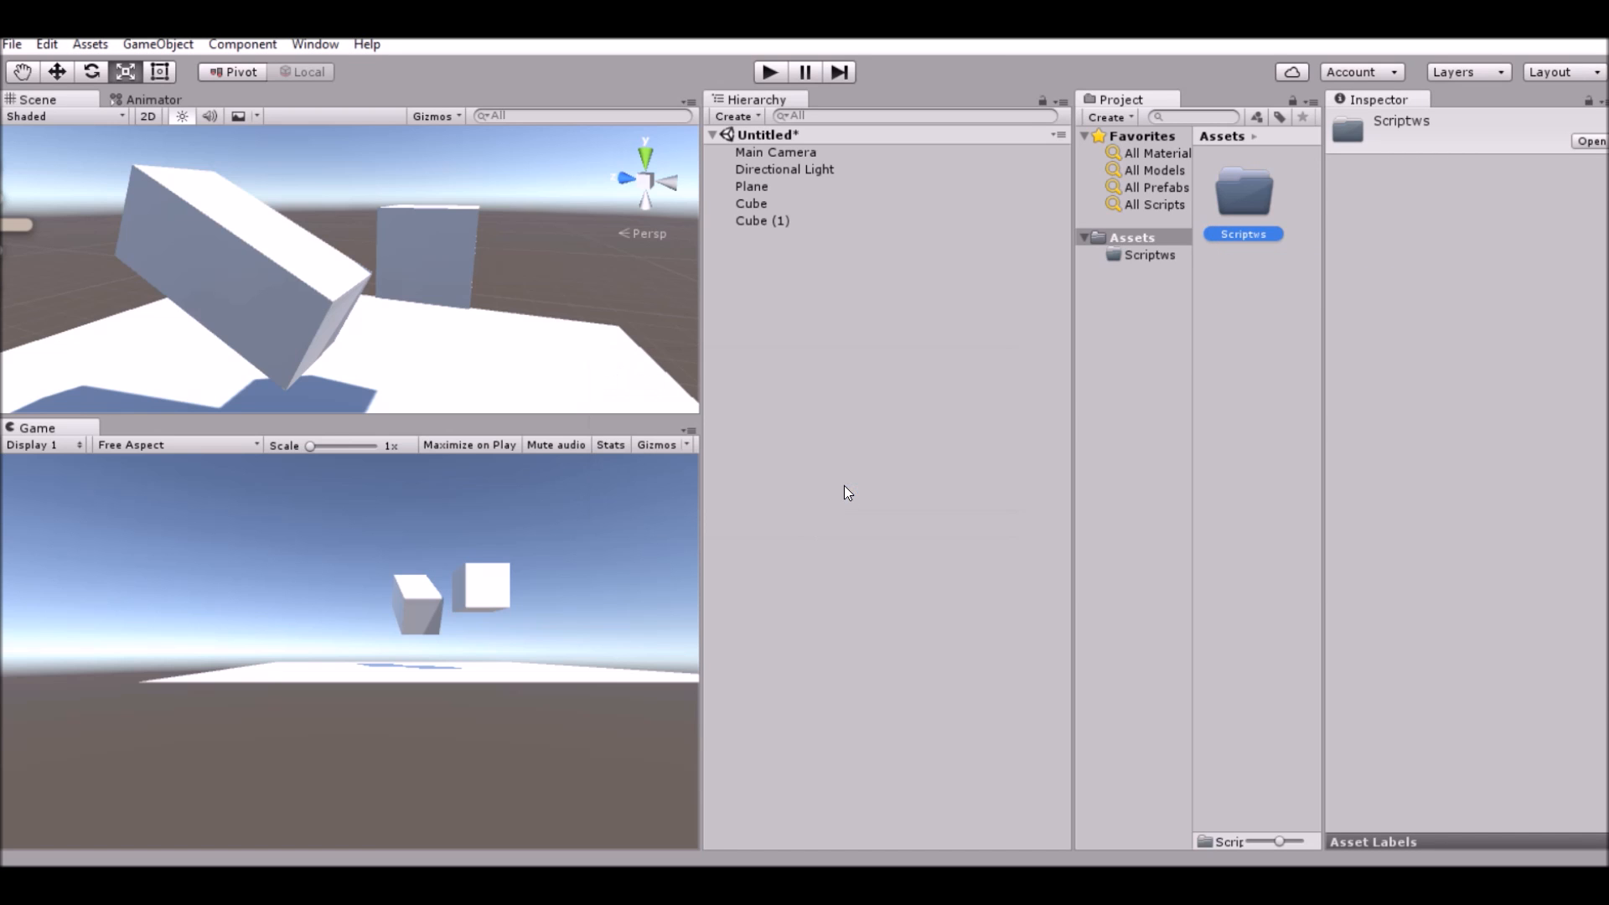
Step: Create a folder named Scripts in the project's Assets
right_click(1251, 289)
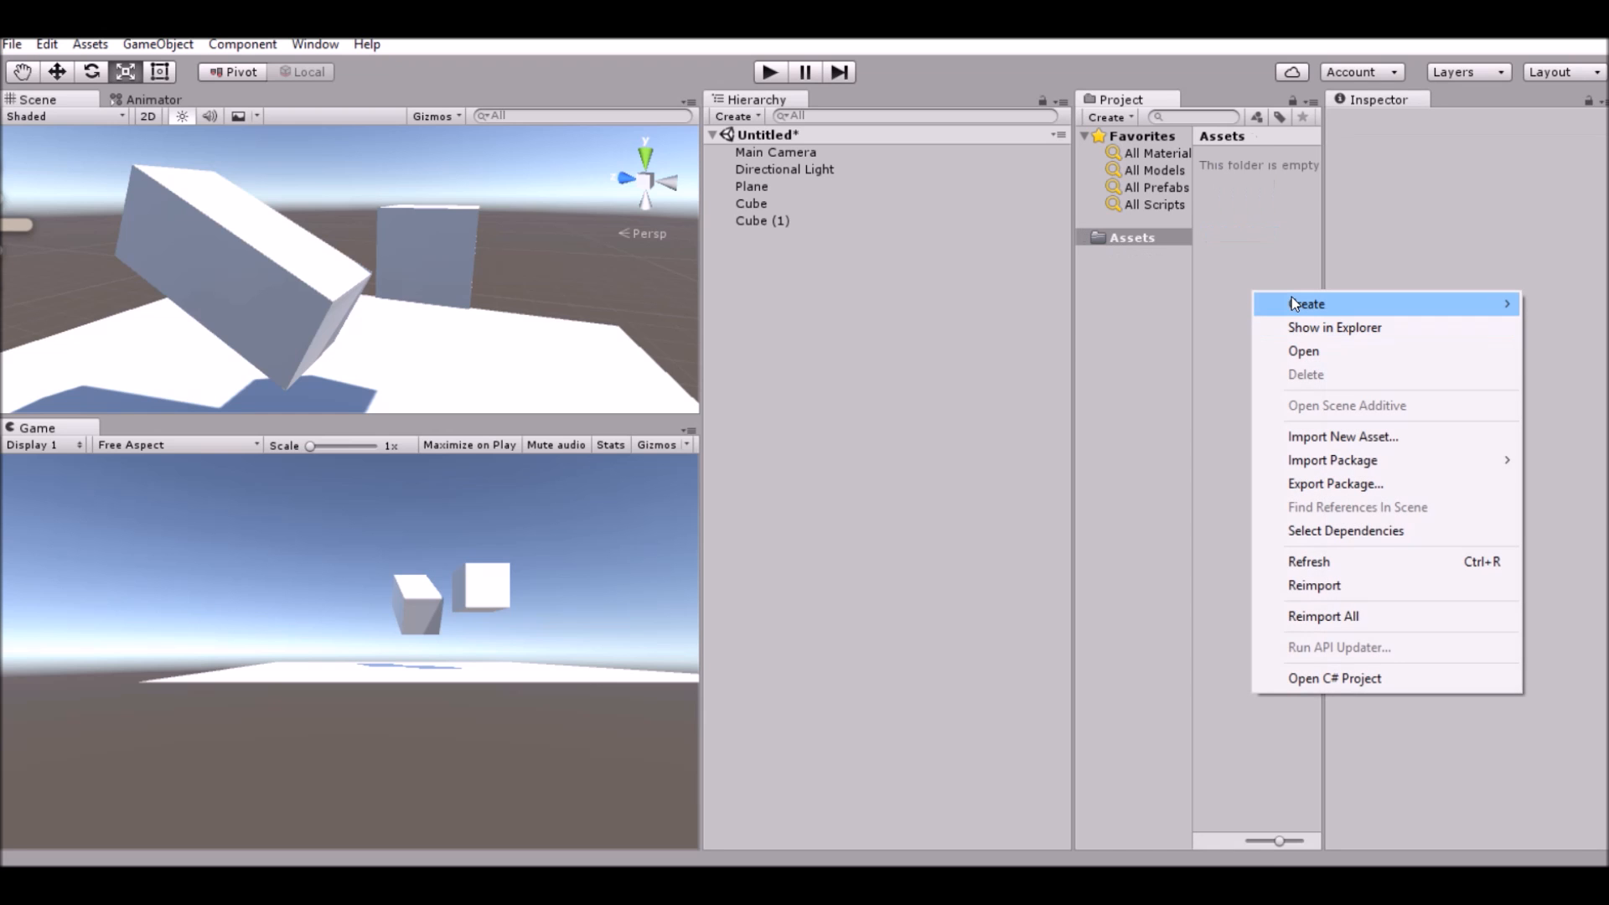
mouse_move(1264, 304)
click(1184, 317)
text(Scripts)
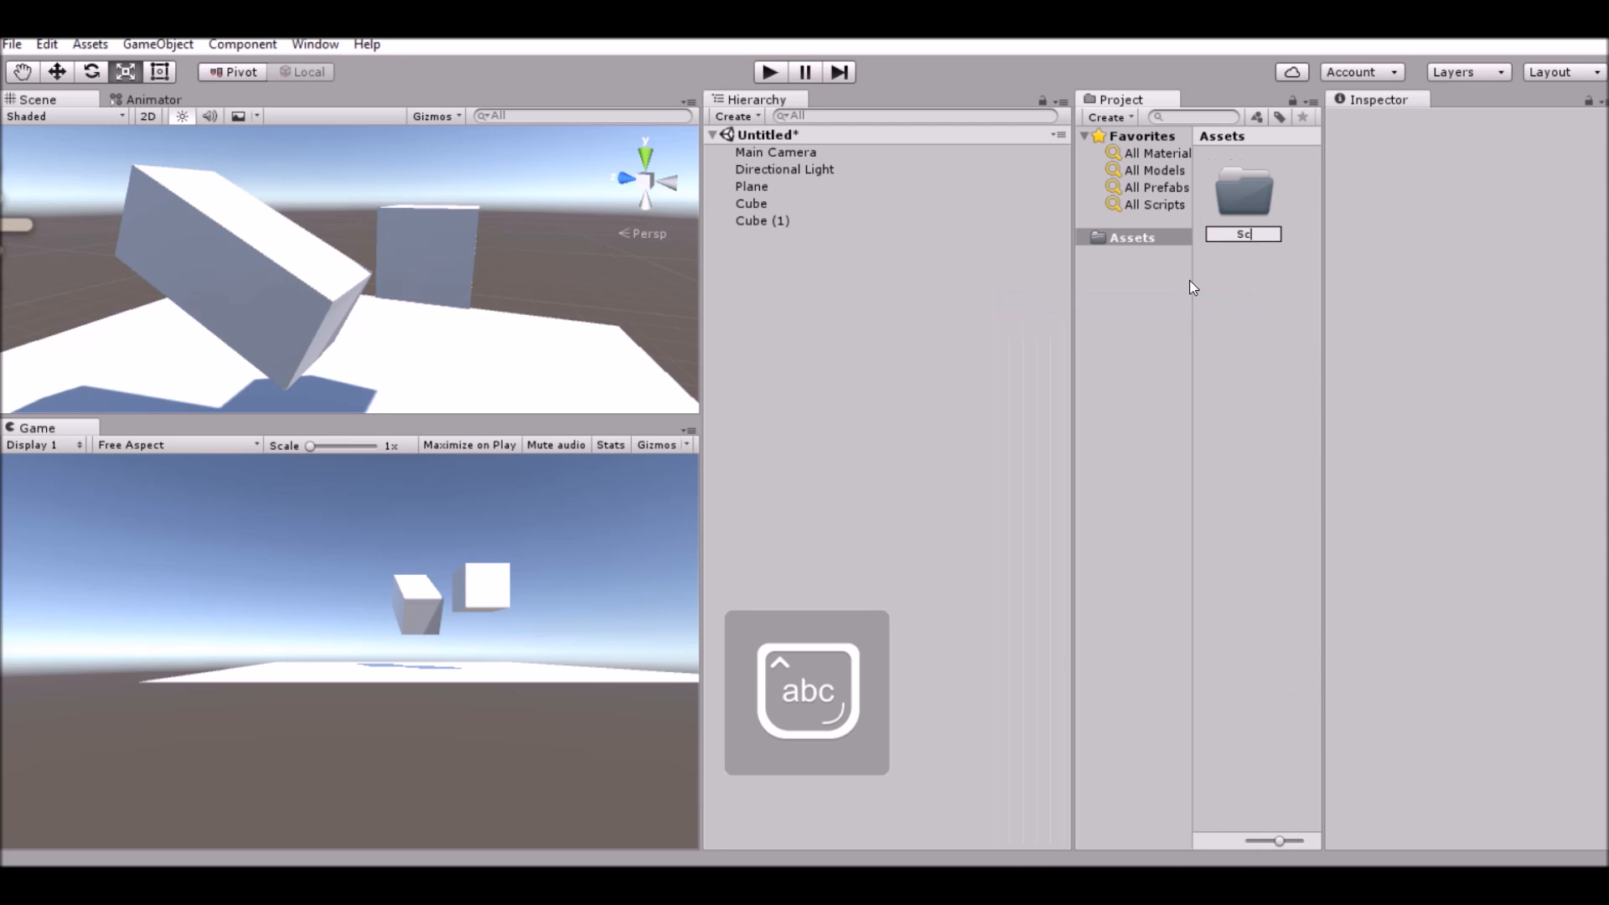
key(Return)
Step: Create a folder named Materials in Assets, alongside the Scripts folder
right_click(1231, 315)
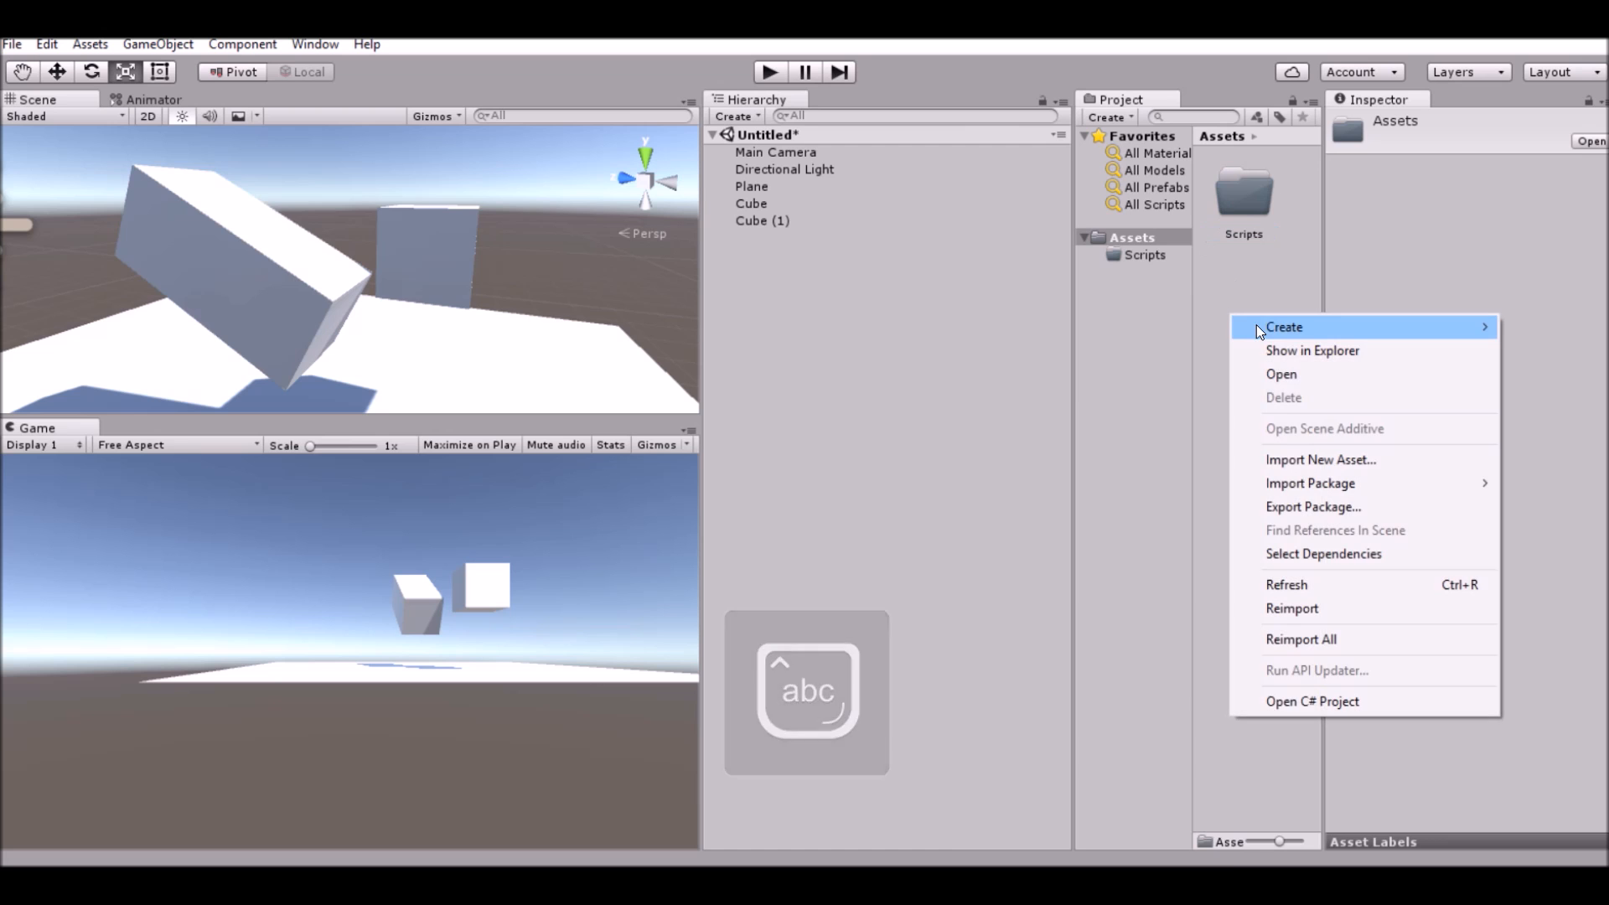
mouse_move(1258, 325)
click(1064, 326)
text(Materials)
key(Return)
Step: Create a third folder in Assets named Prefabs
right_click(1250, 384)
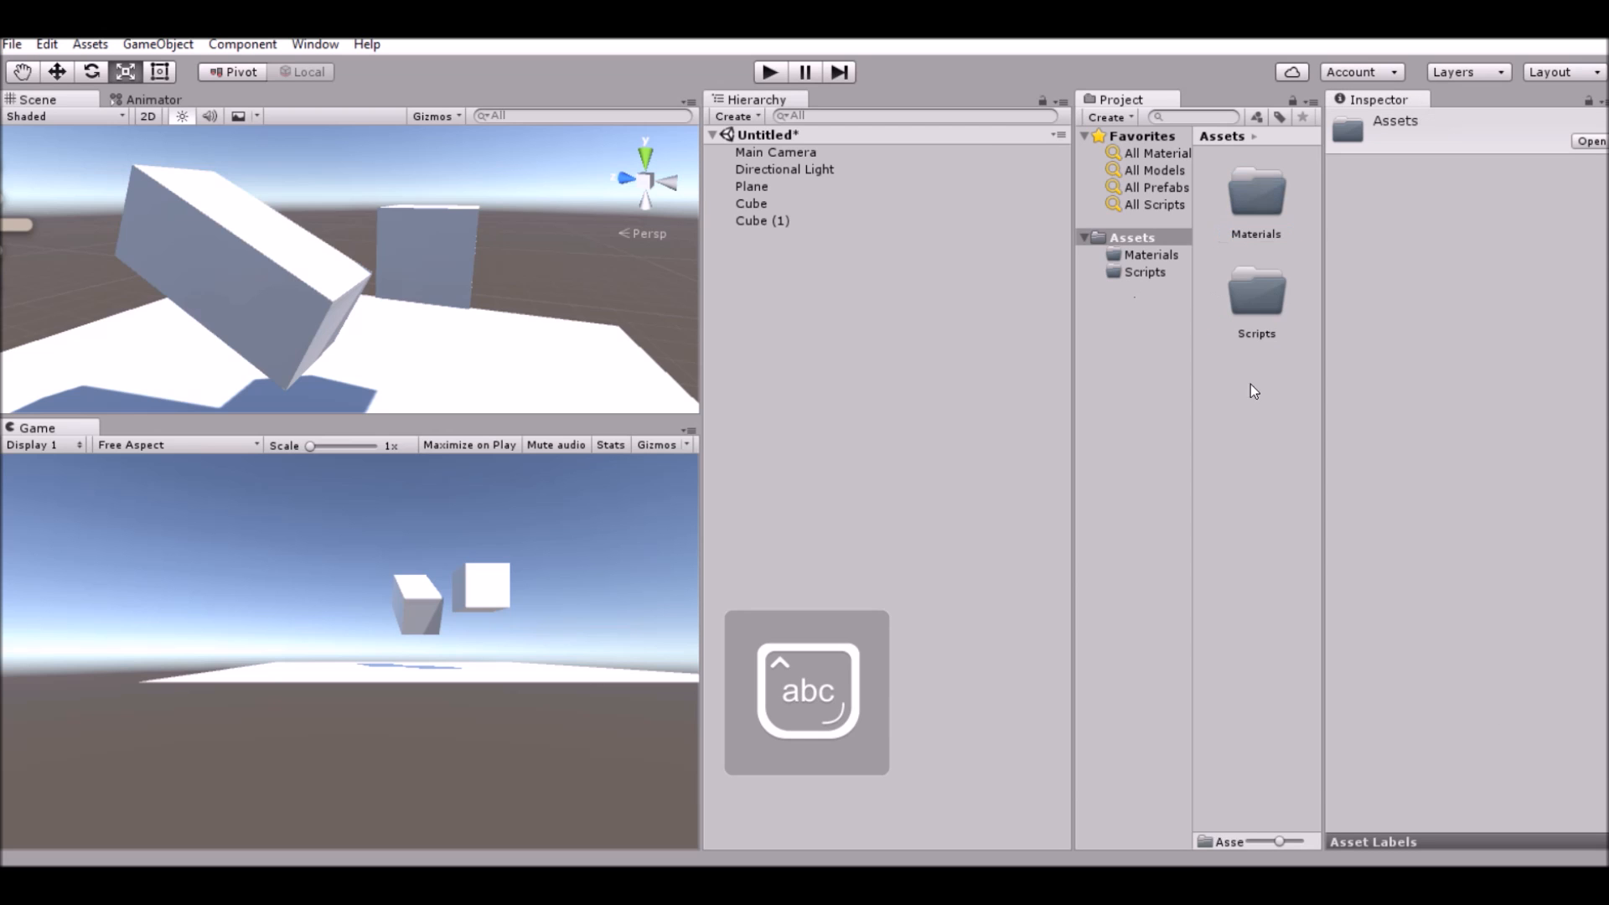
mouse_move(1257, 391)
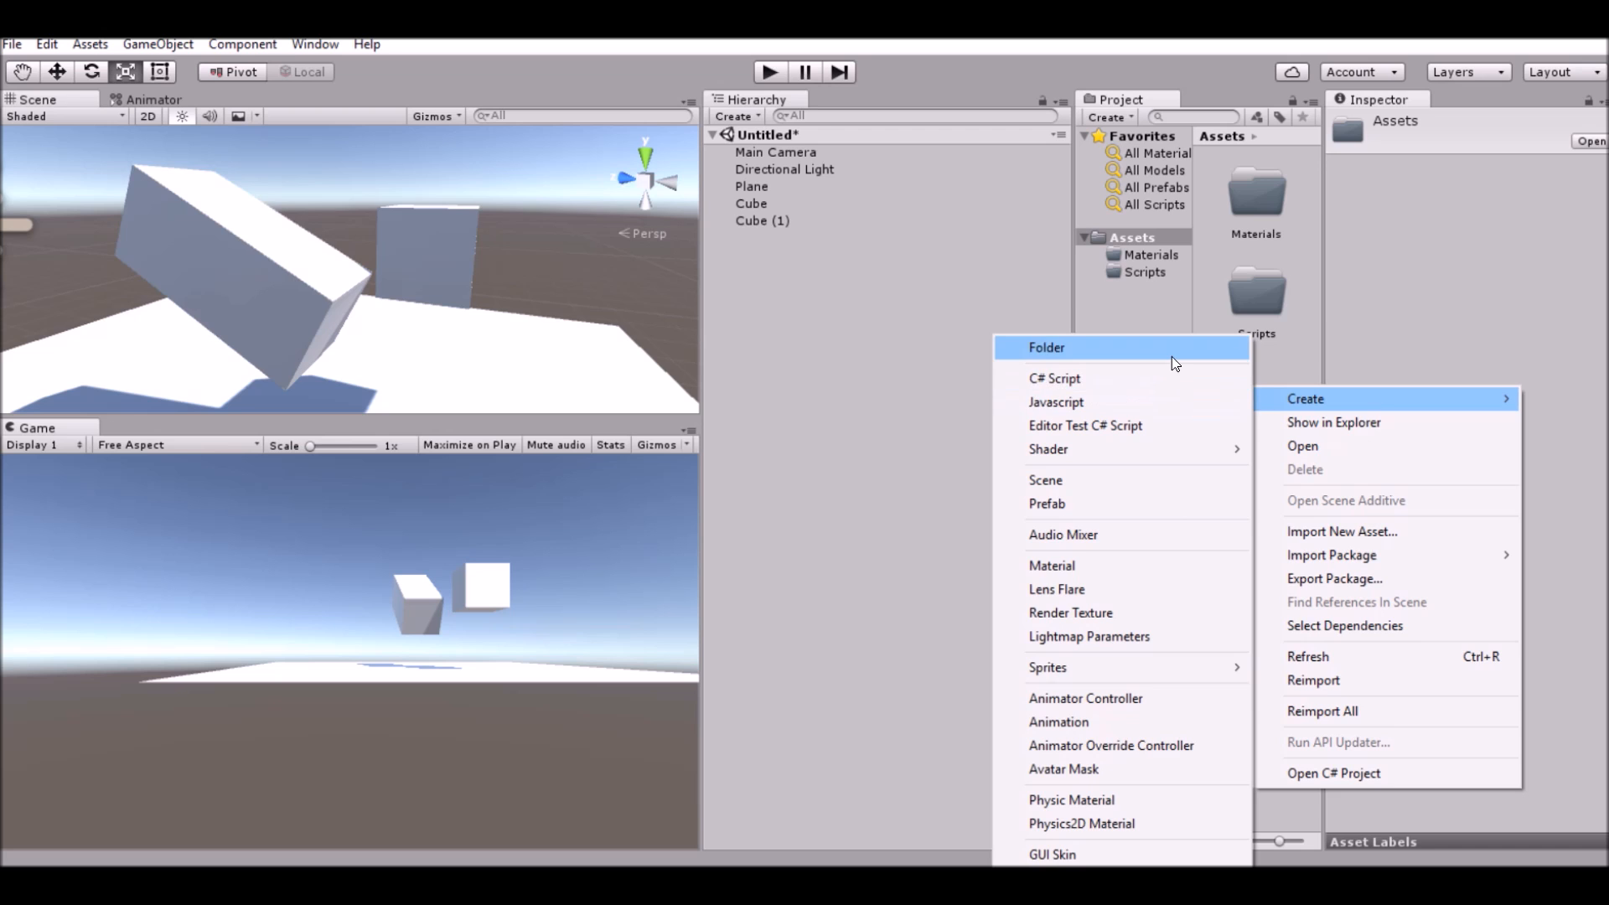
click(1171, 352)
text(Prefa)
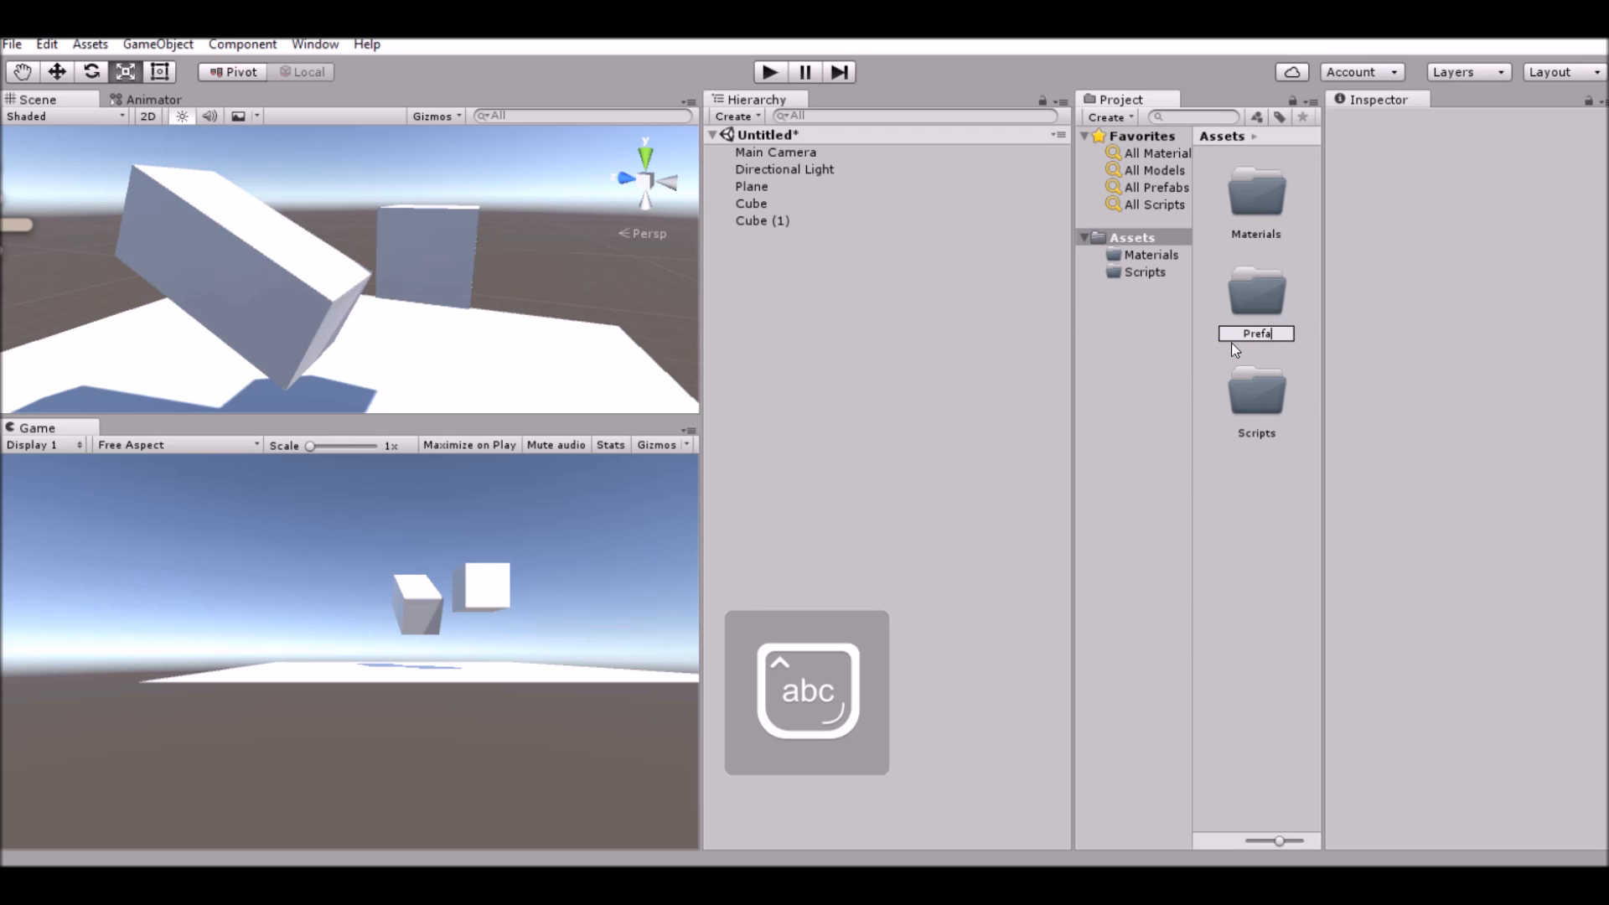
text(bs)
key(Return)
Step: Create a new material named Cube inside the Materials folder
double_click(1252, 180)
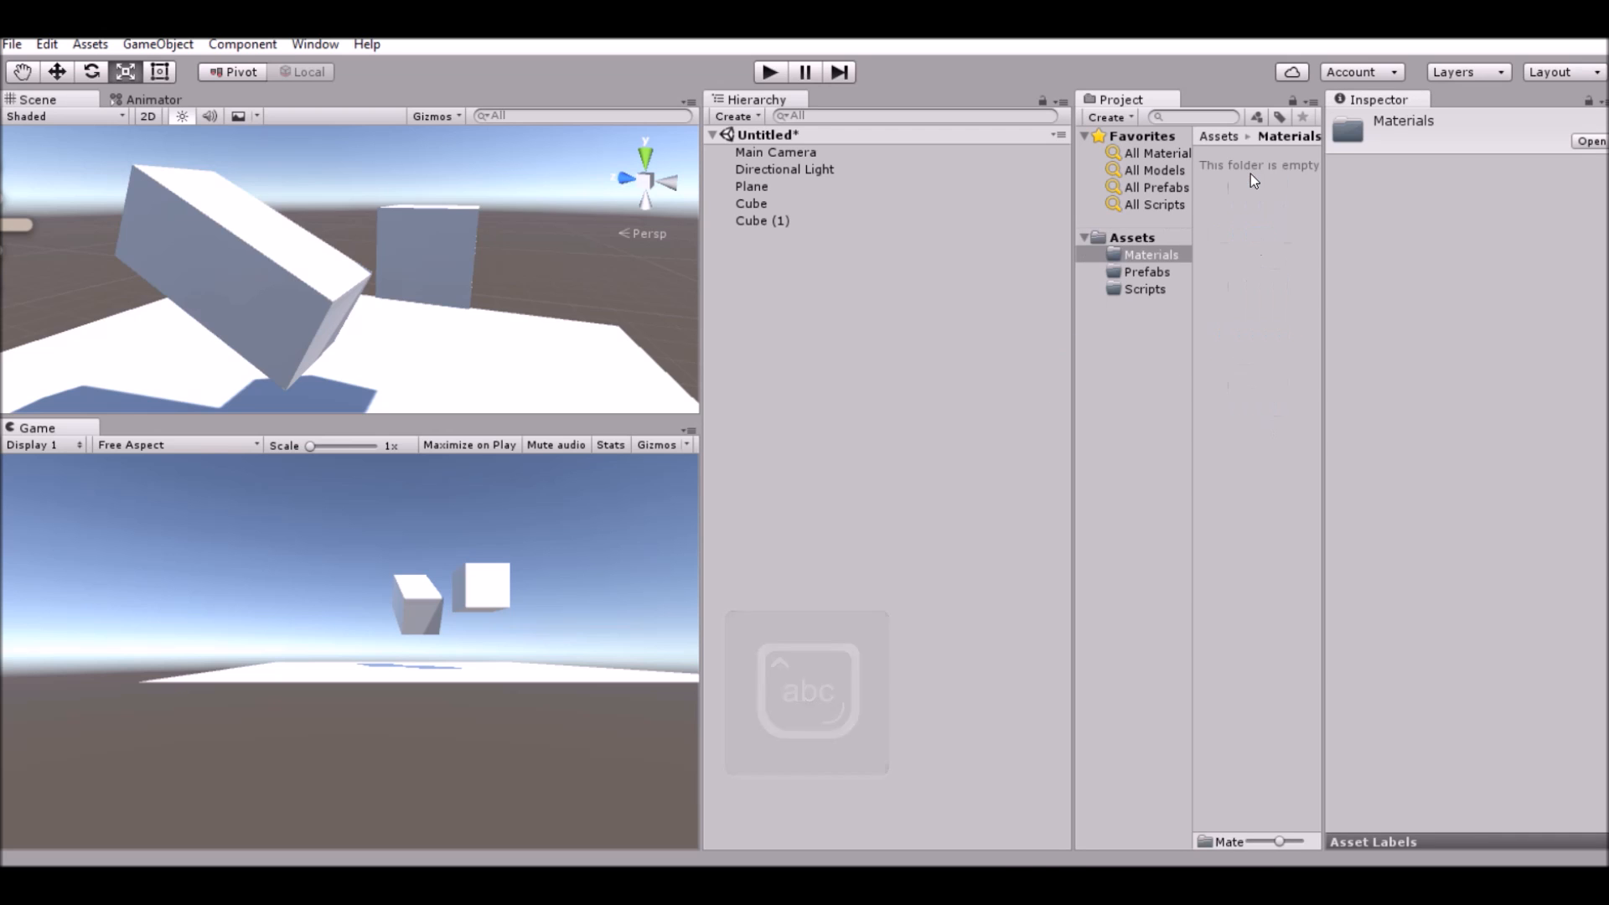
right_click(1242, 225)
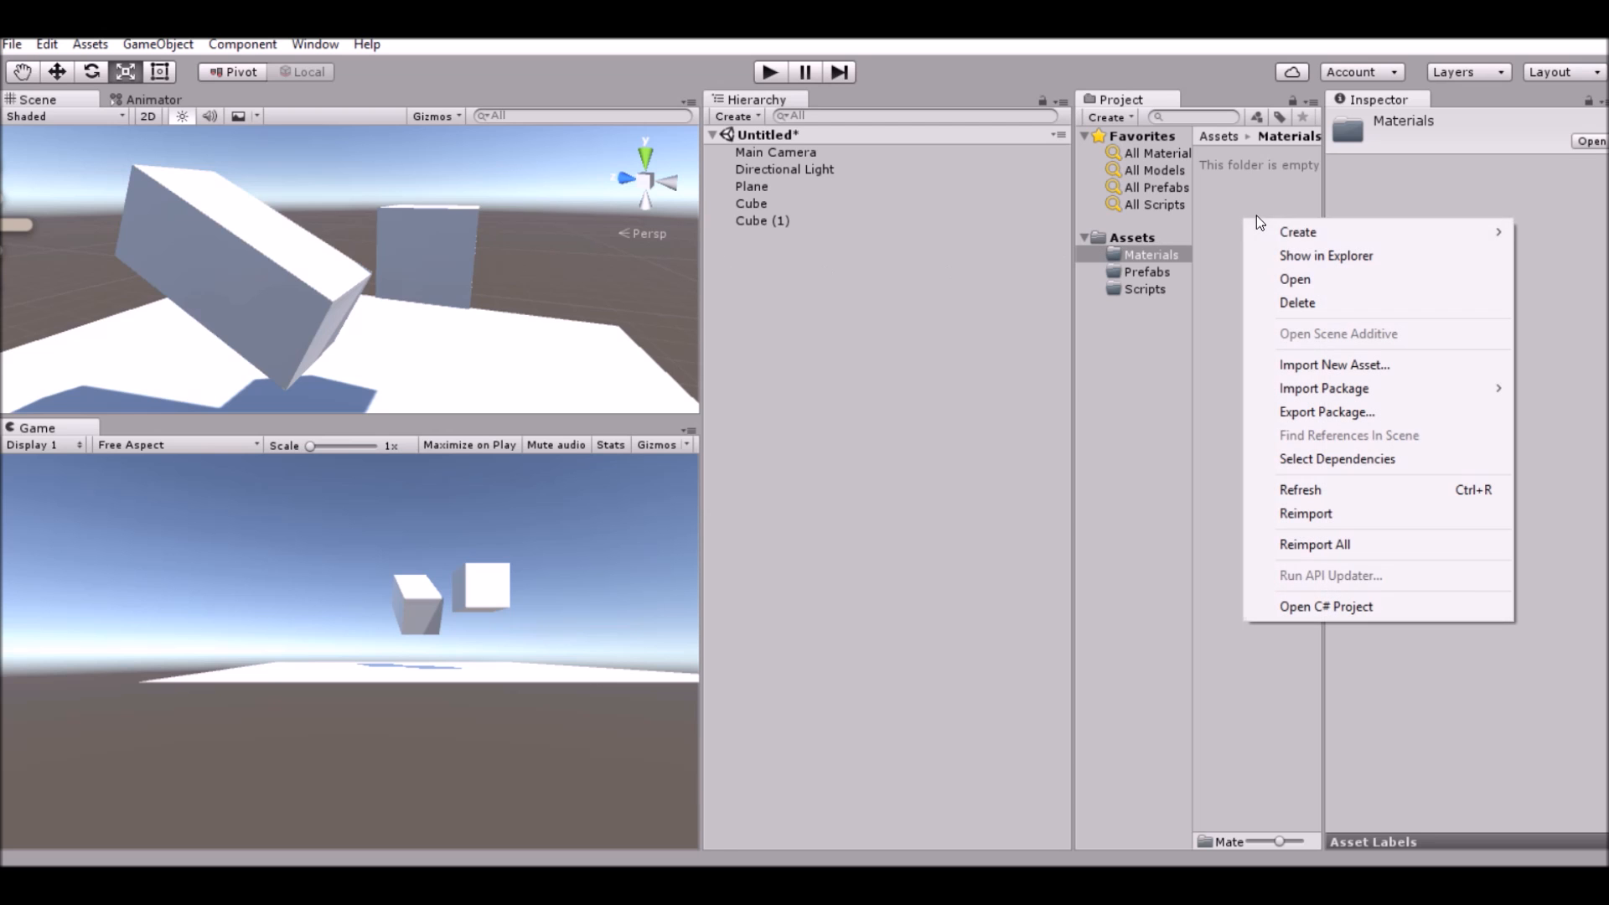
click(1262, 190)
right_click(1261, 189)
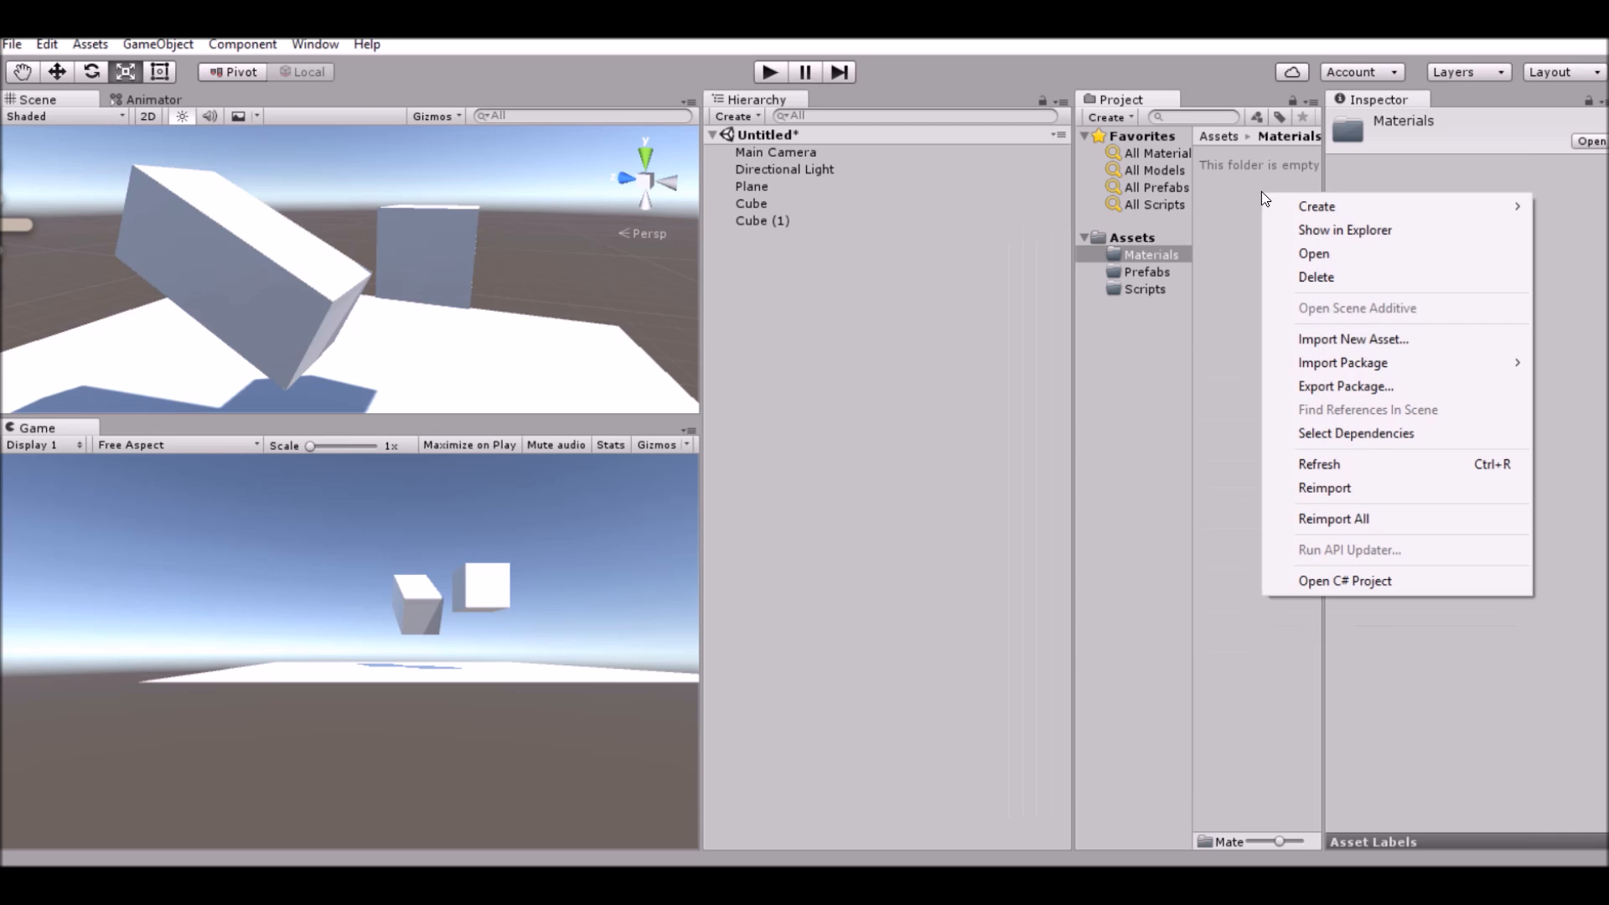
mouse_move(1286, 216)
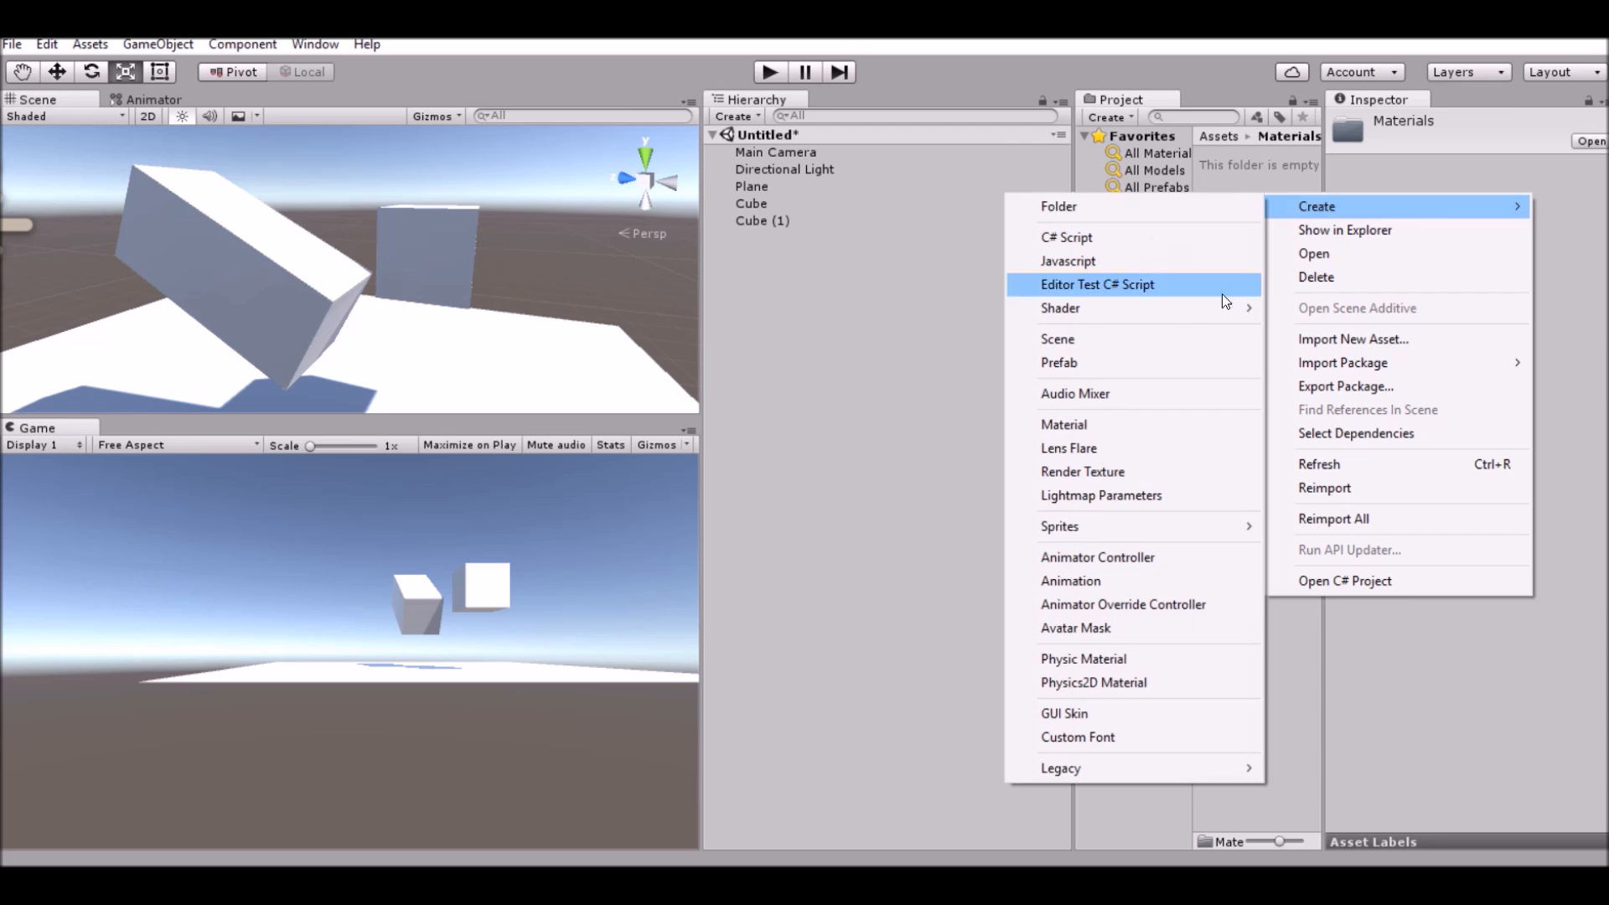
click(1209, 200)
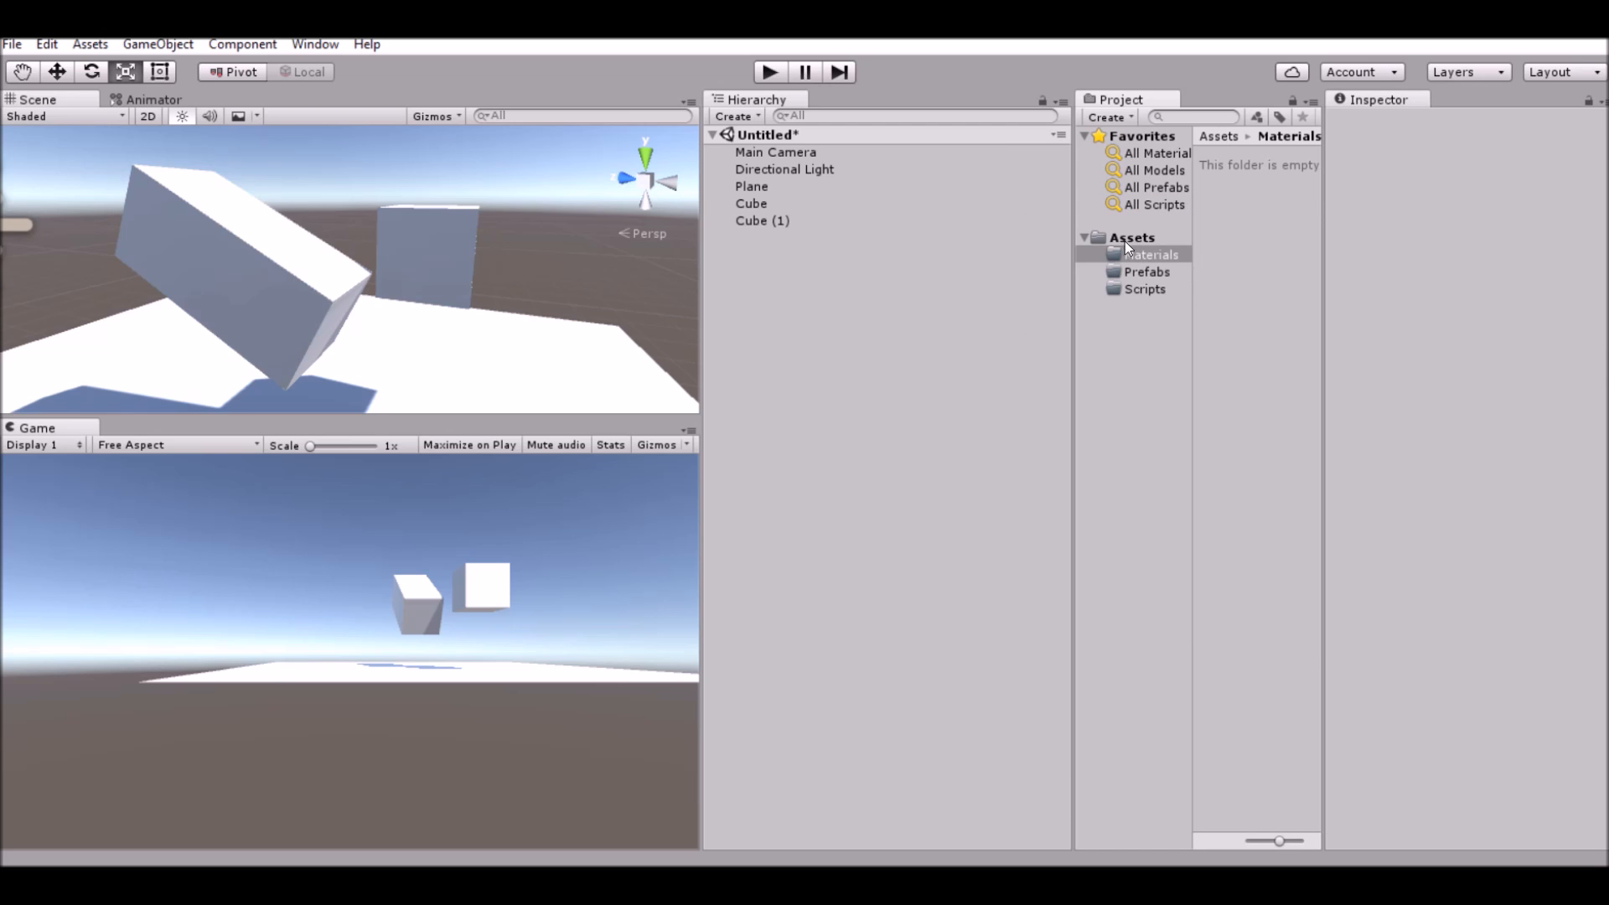
right_click(1260, 248)
mouse_move(1289, 265)
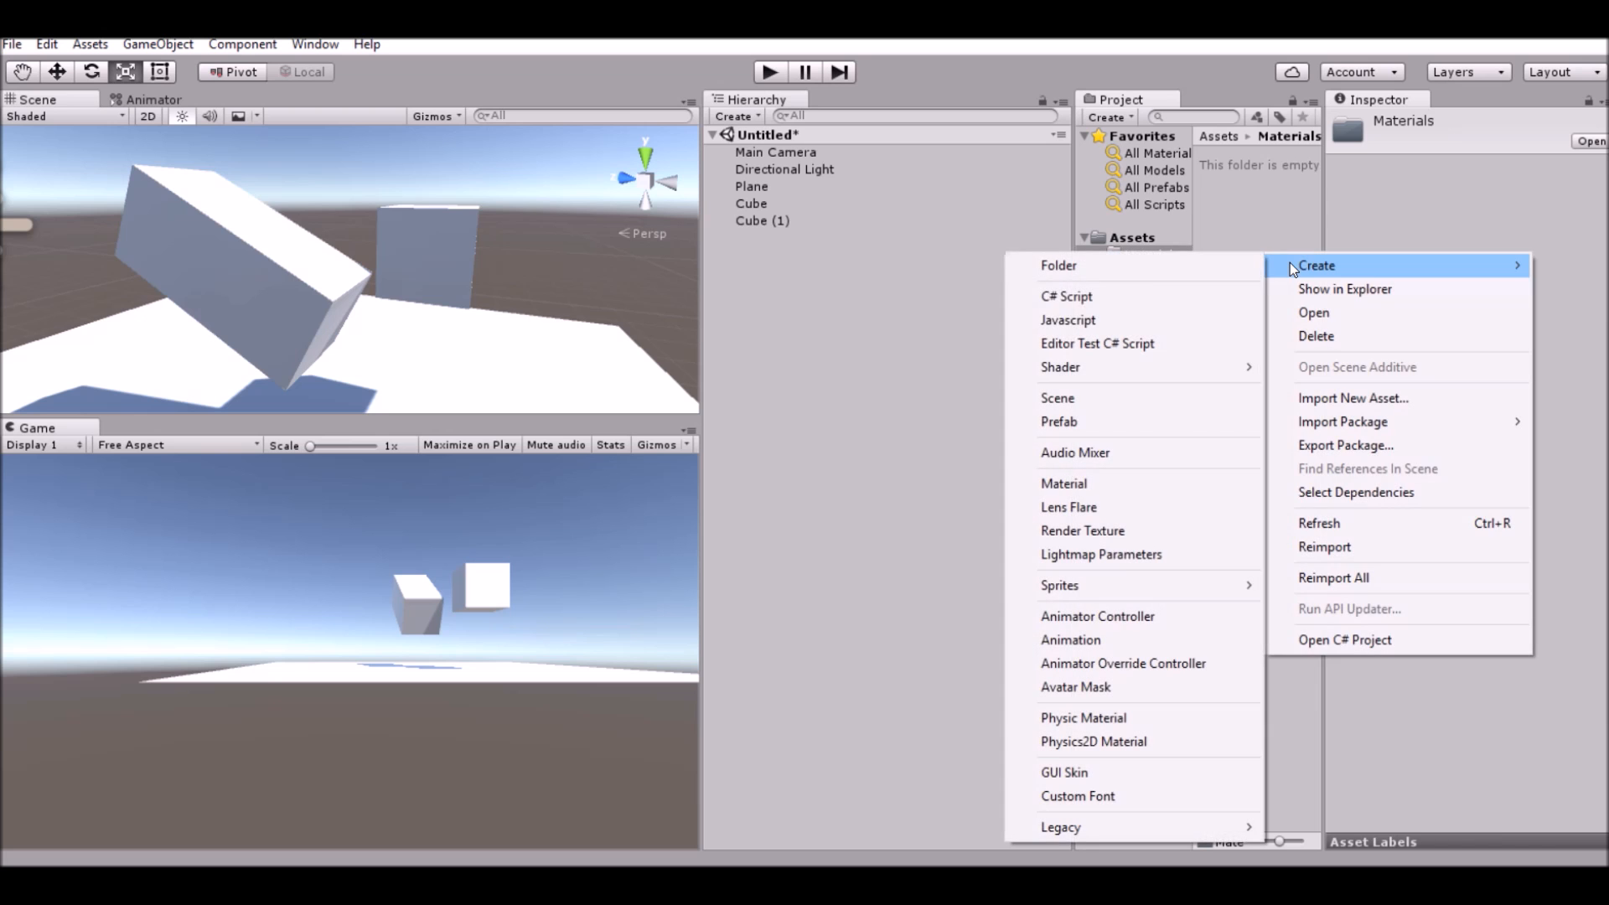
click(1064, 485)
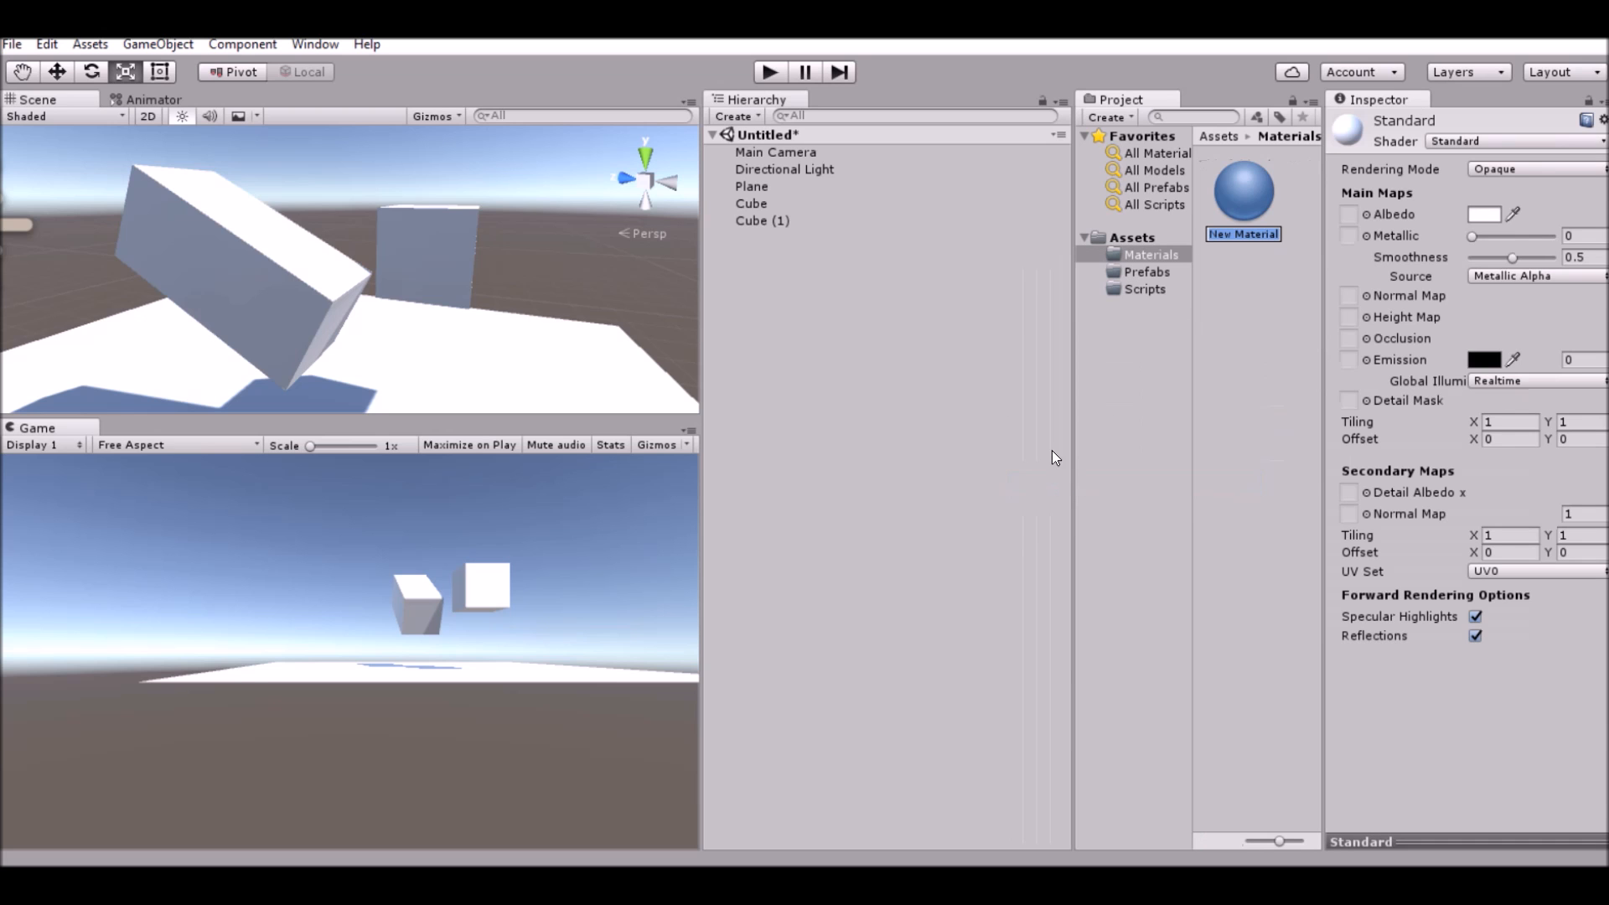
text(Bu)
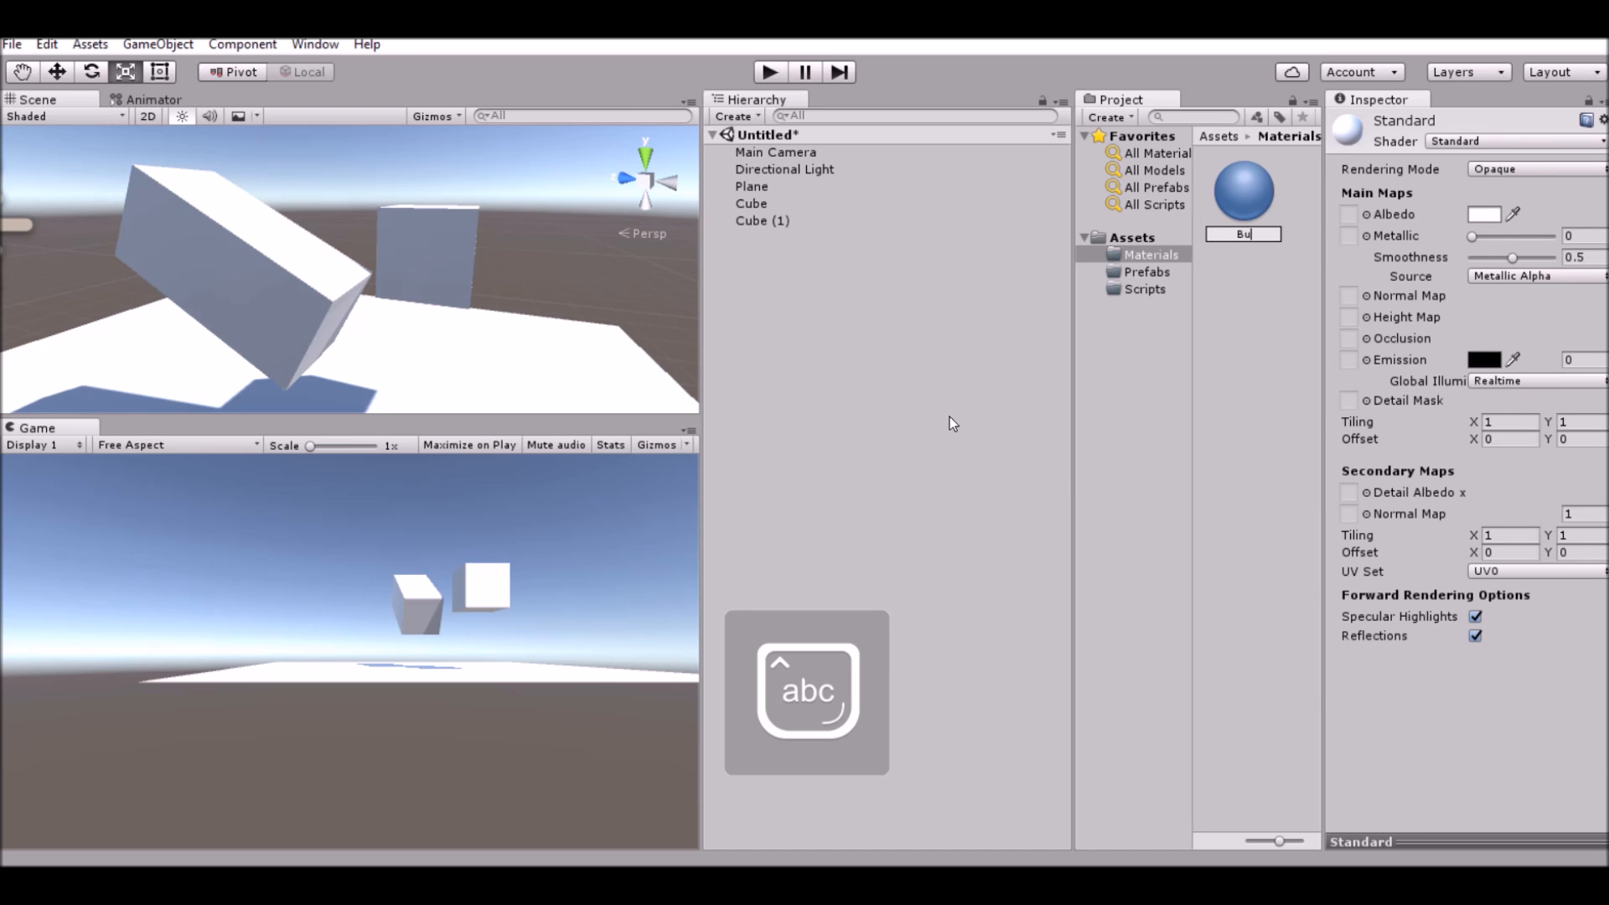
text(be)
key(Return)
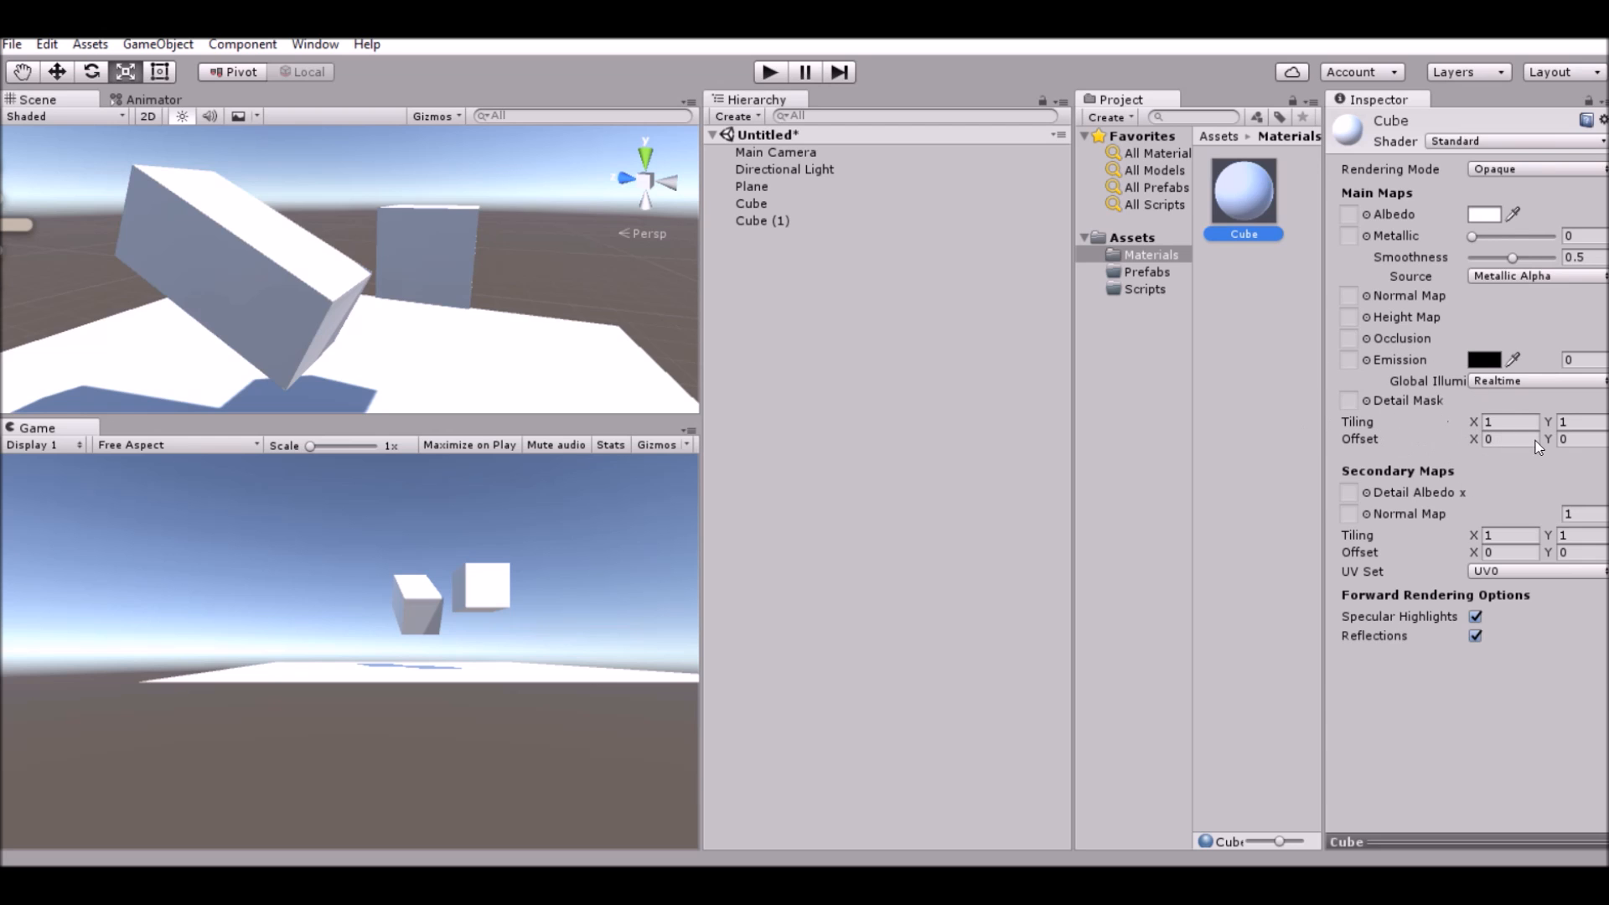
Step: Set the Cube material's albedo colour to bright cyan blue and apply the material to the large tilted cube in the scene
click(1484, 216)
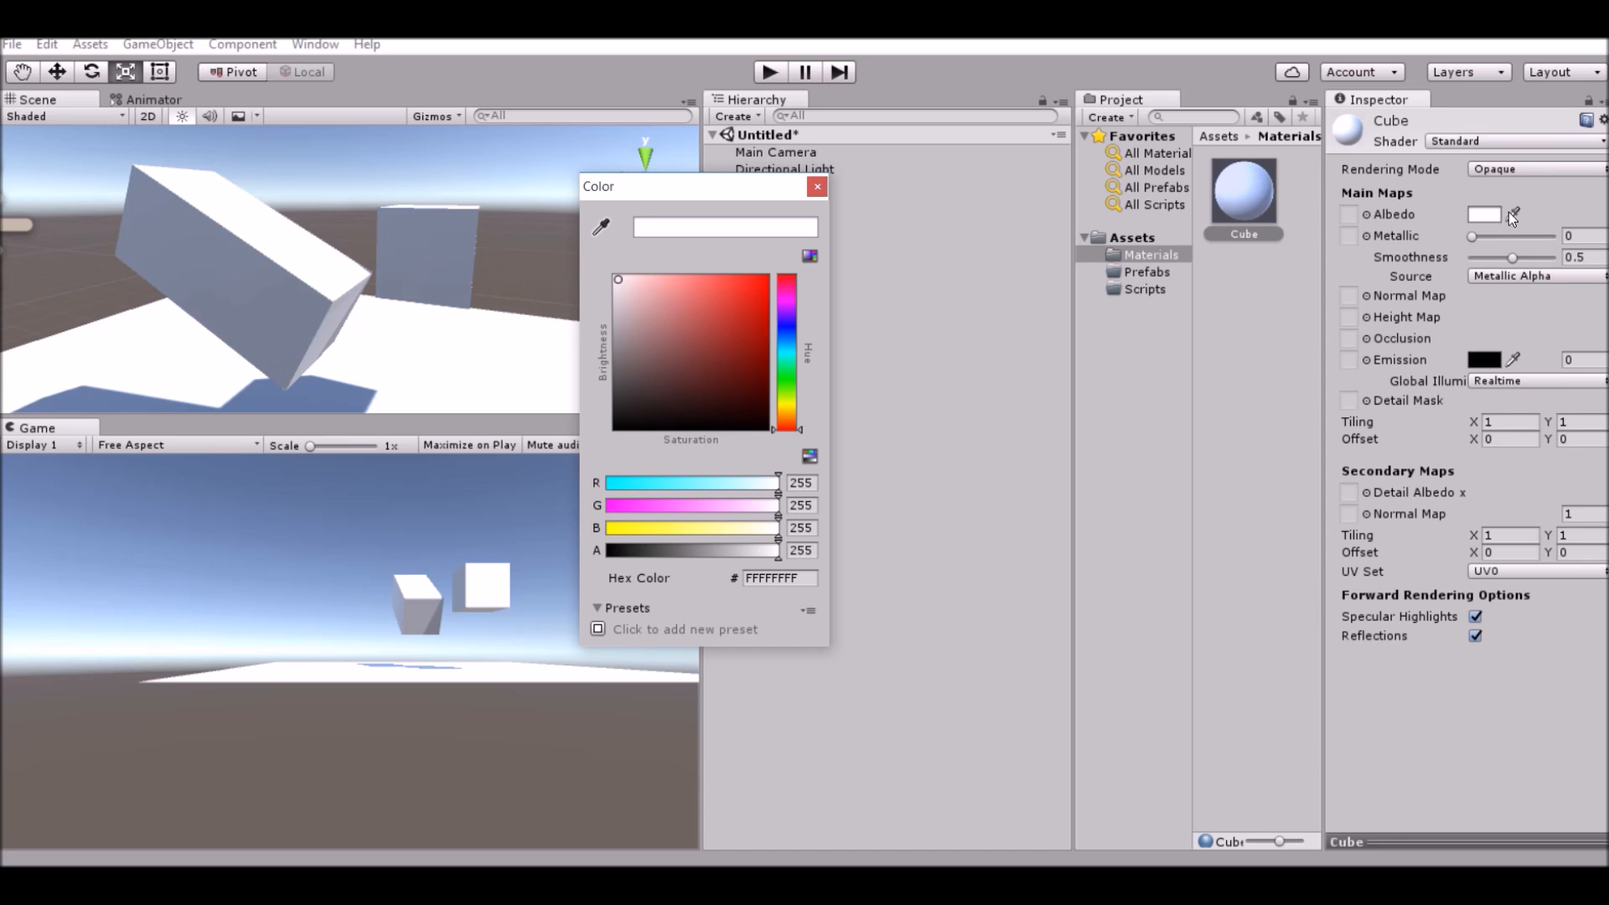
drag(706, 191, 735, 190)
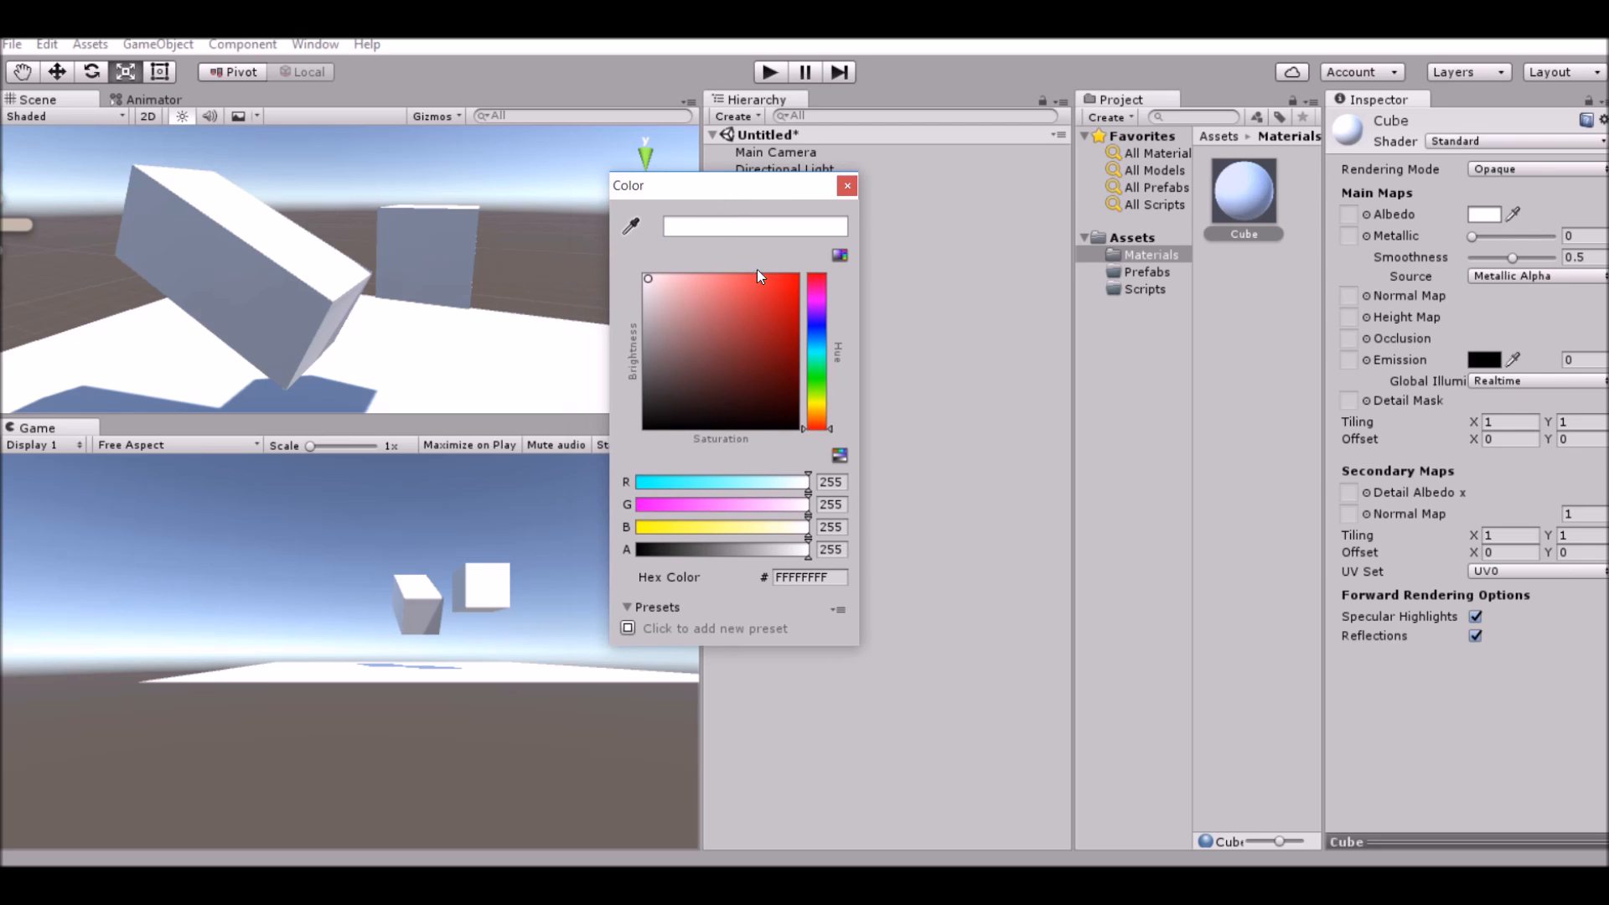
click(793, 278)
click(811, 306)
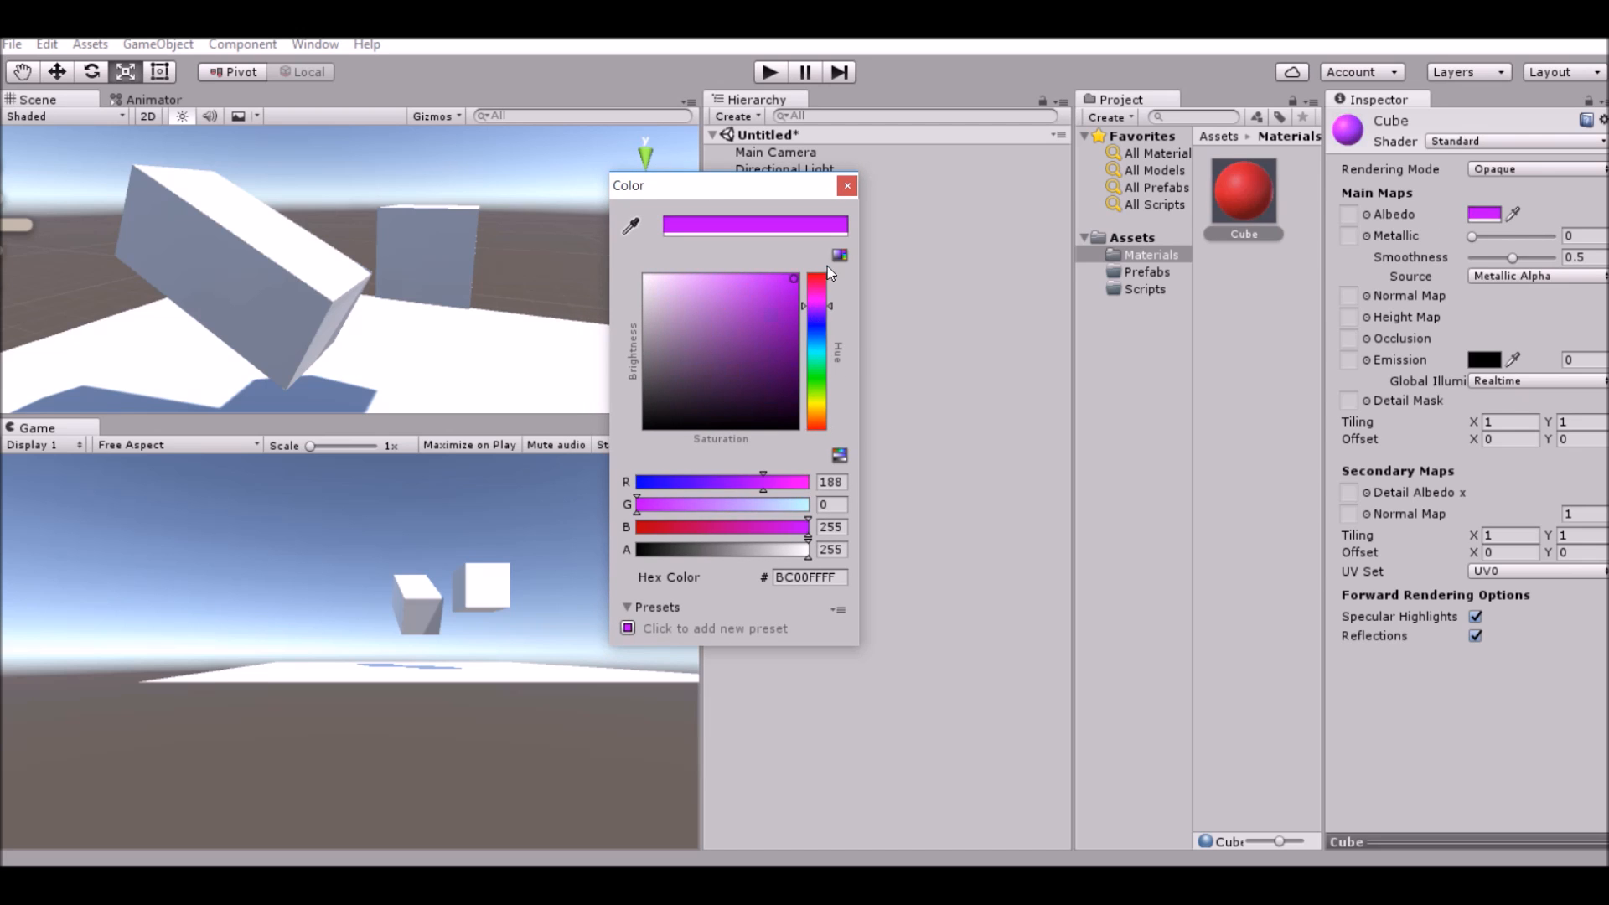
drag(817, 317, 817, 282)
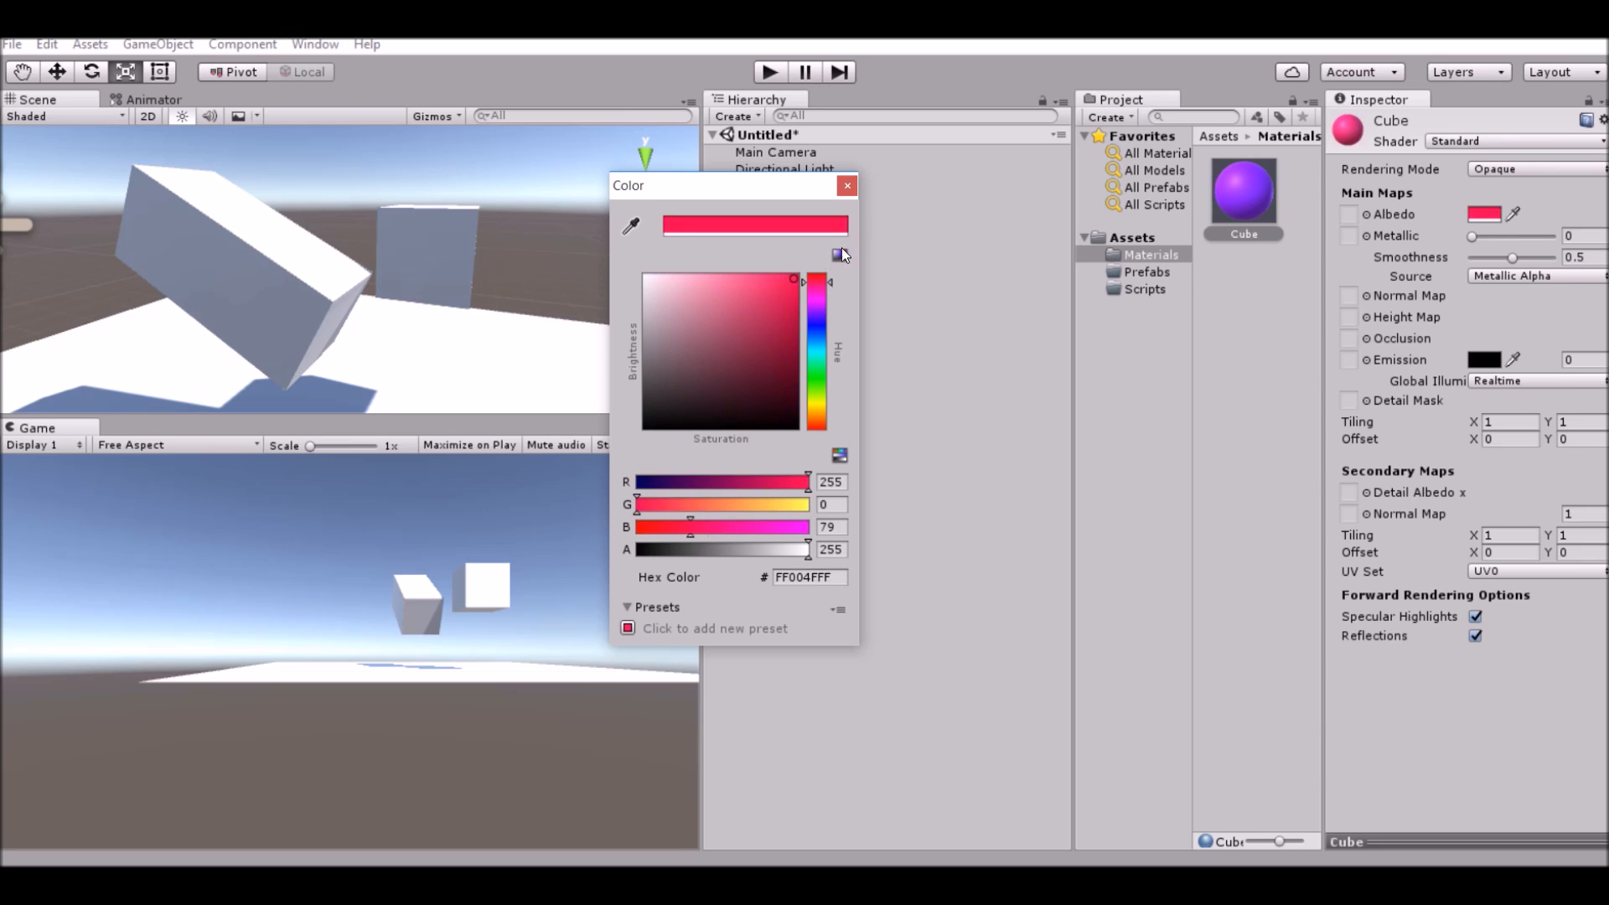
click(811, 334)
click(817, 349)
drag(818, 354, 818, 357)
click(847, 185)
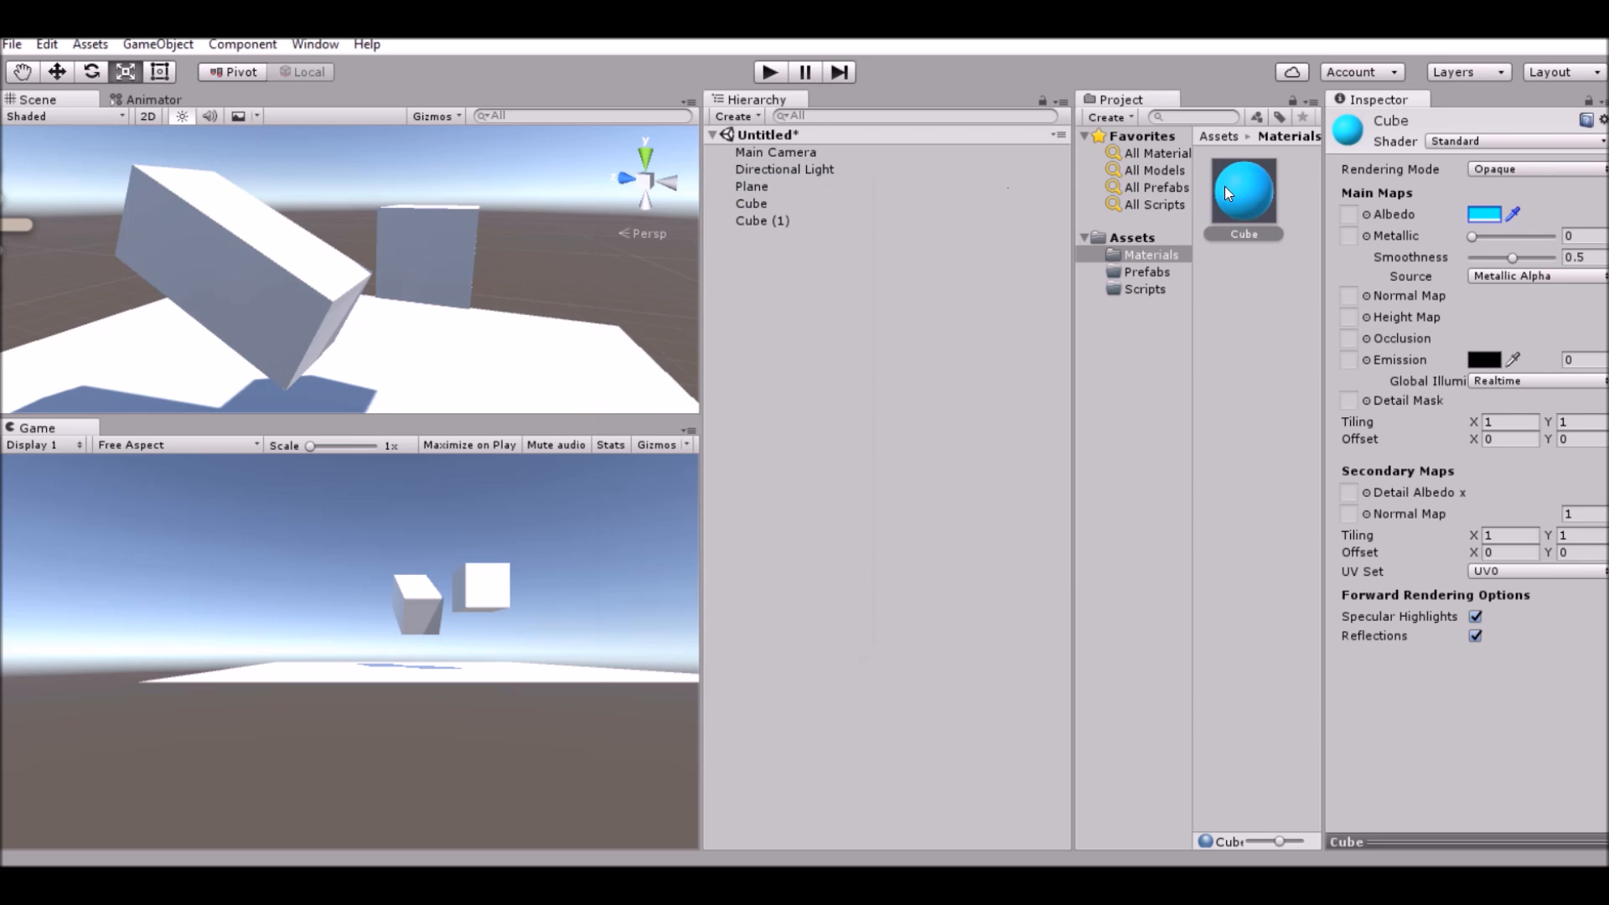
drag(255, 266, 330, 259)
scroll(329, 259, up, 1)
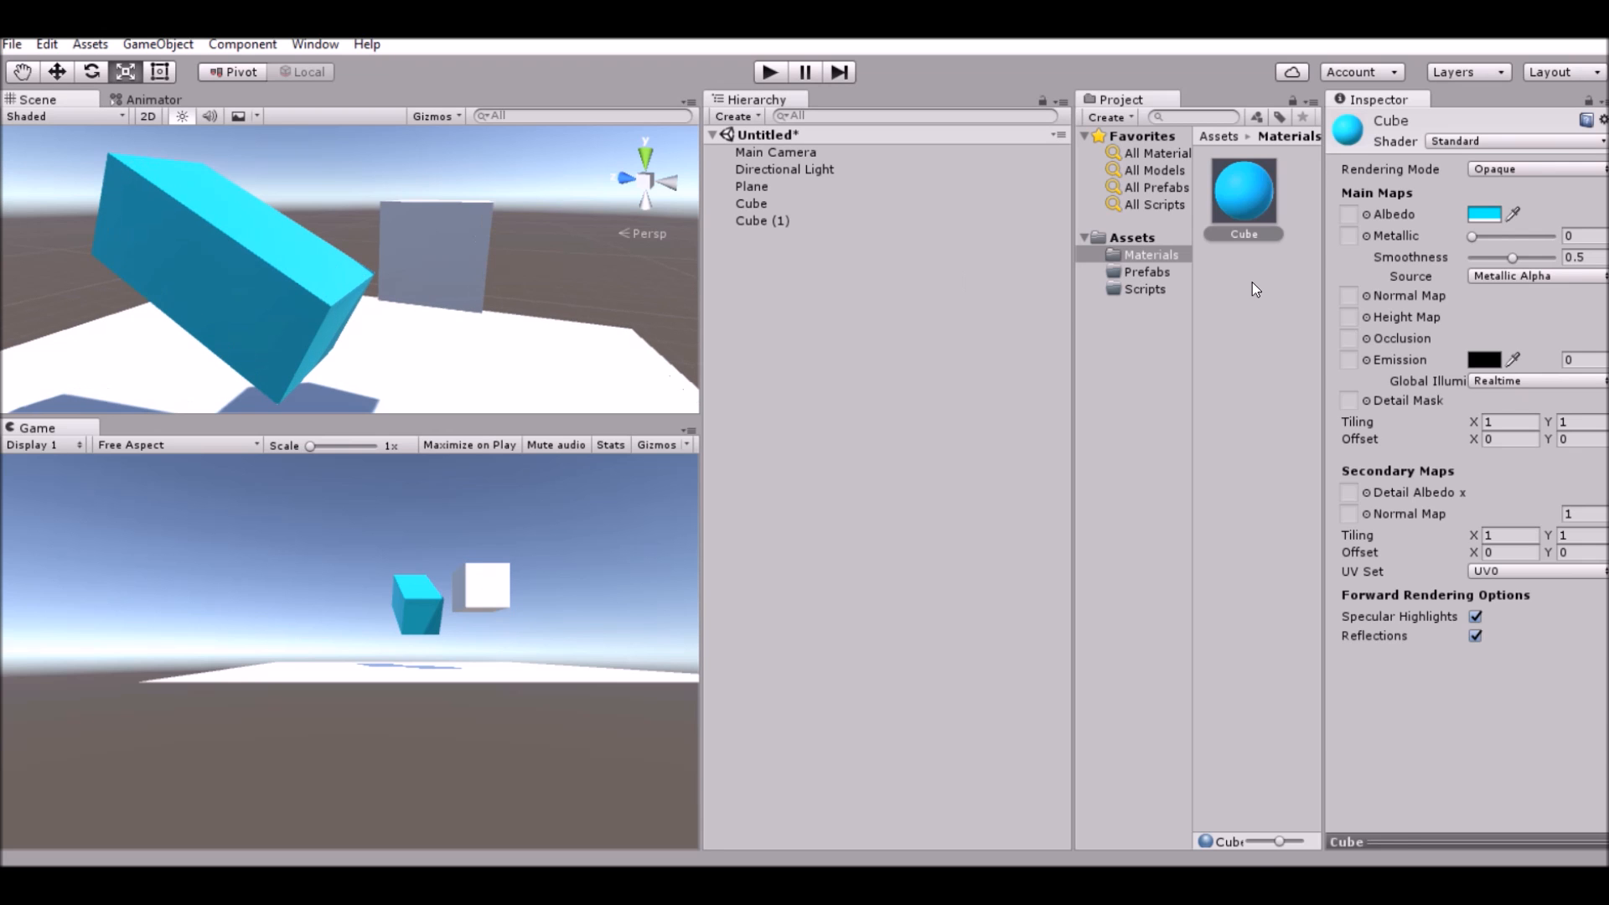
right_click(1254, 283)
mouse_move(1284, 300)
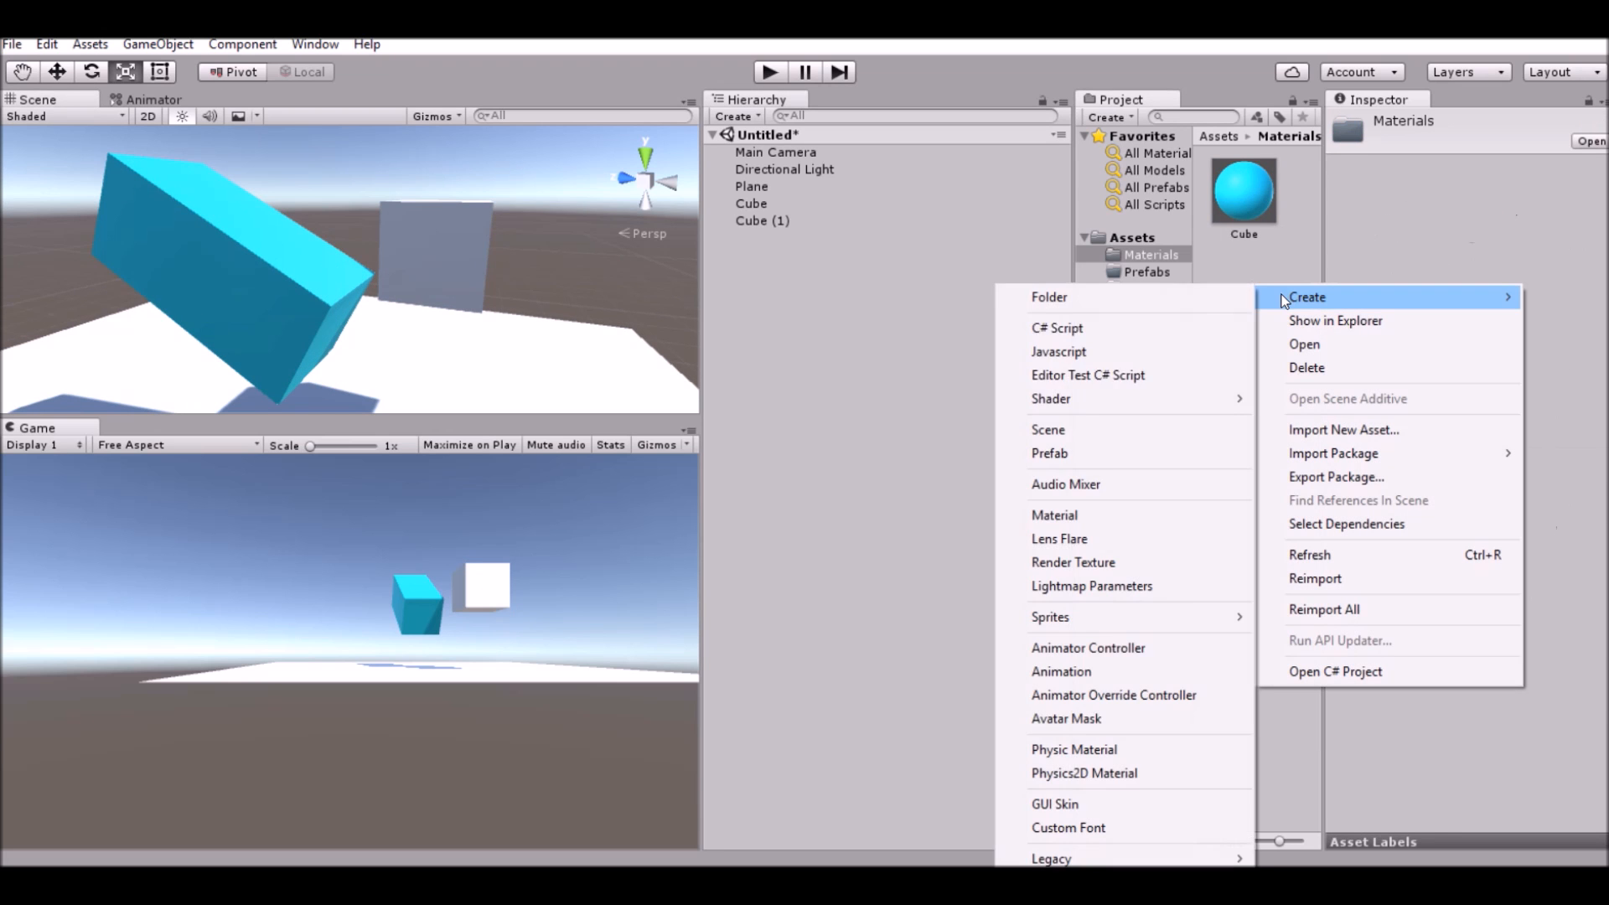
click(1071, 514)
text(Plan)
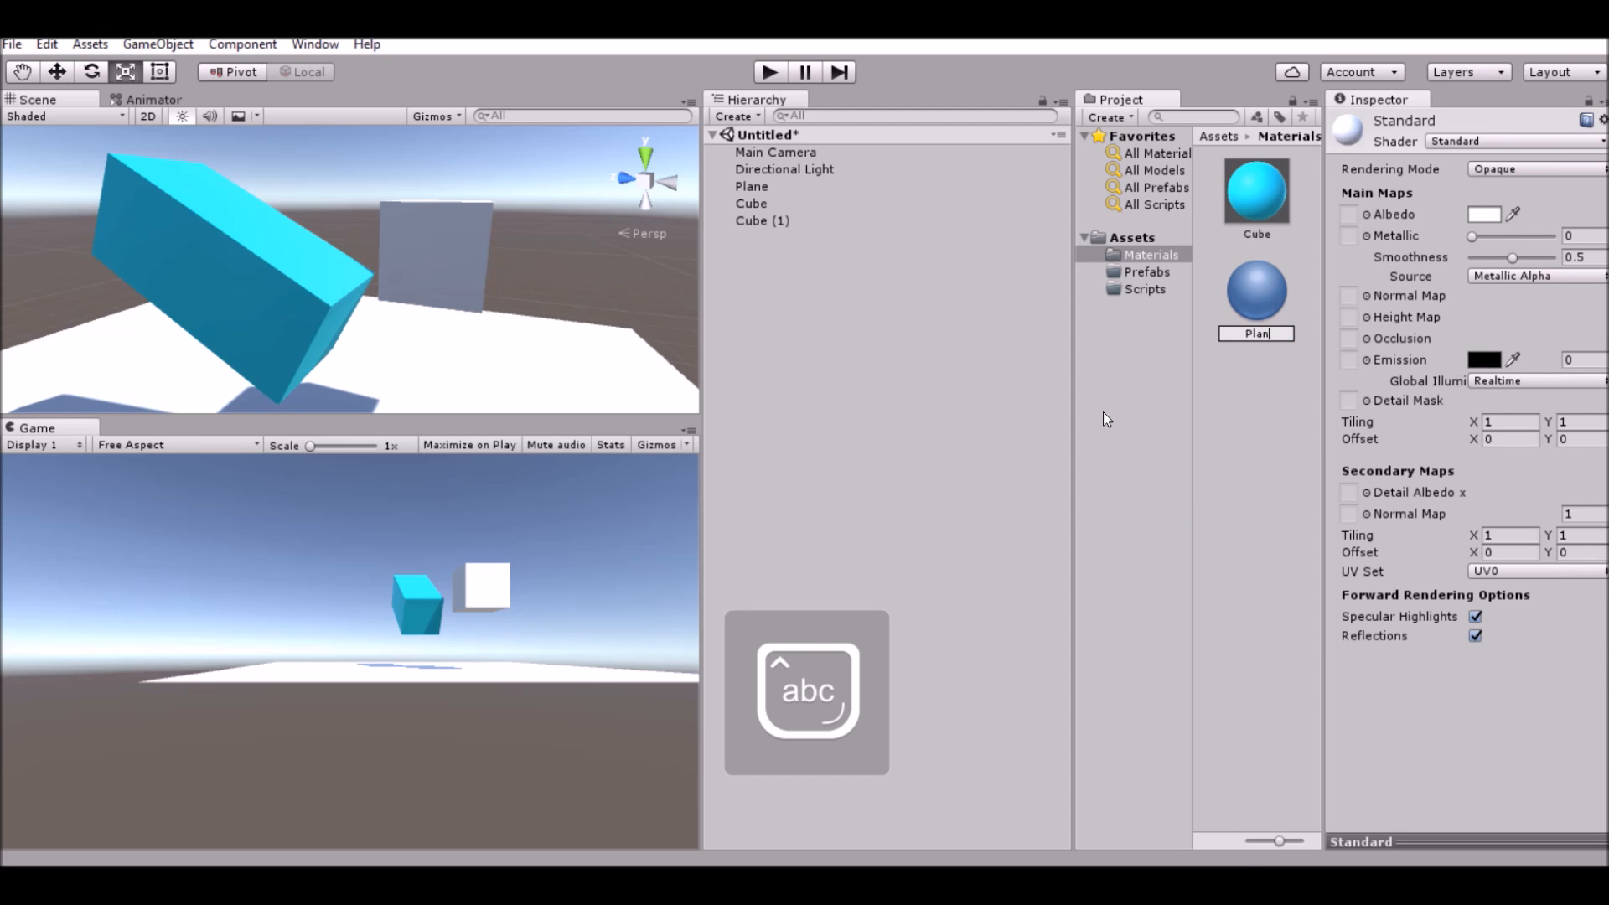
key(Return)
right_click(1251, 334)
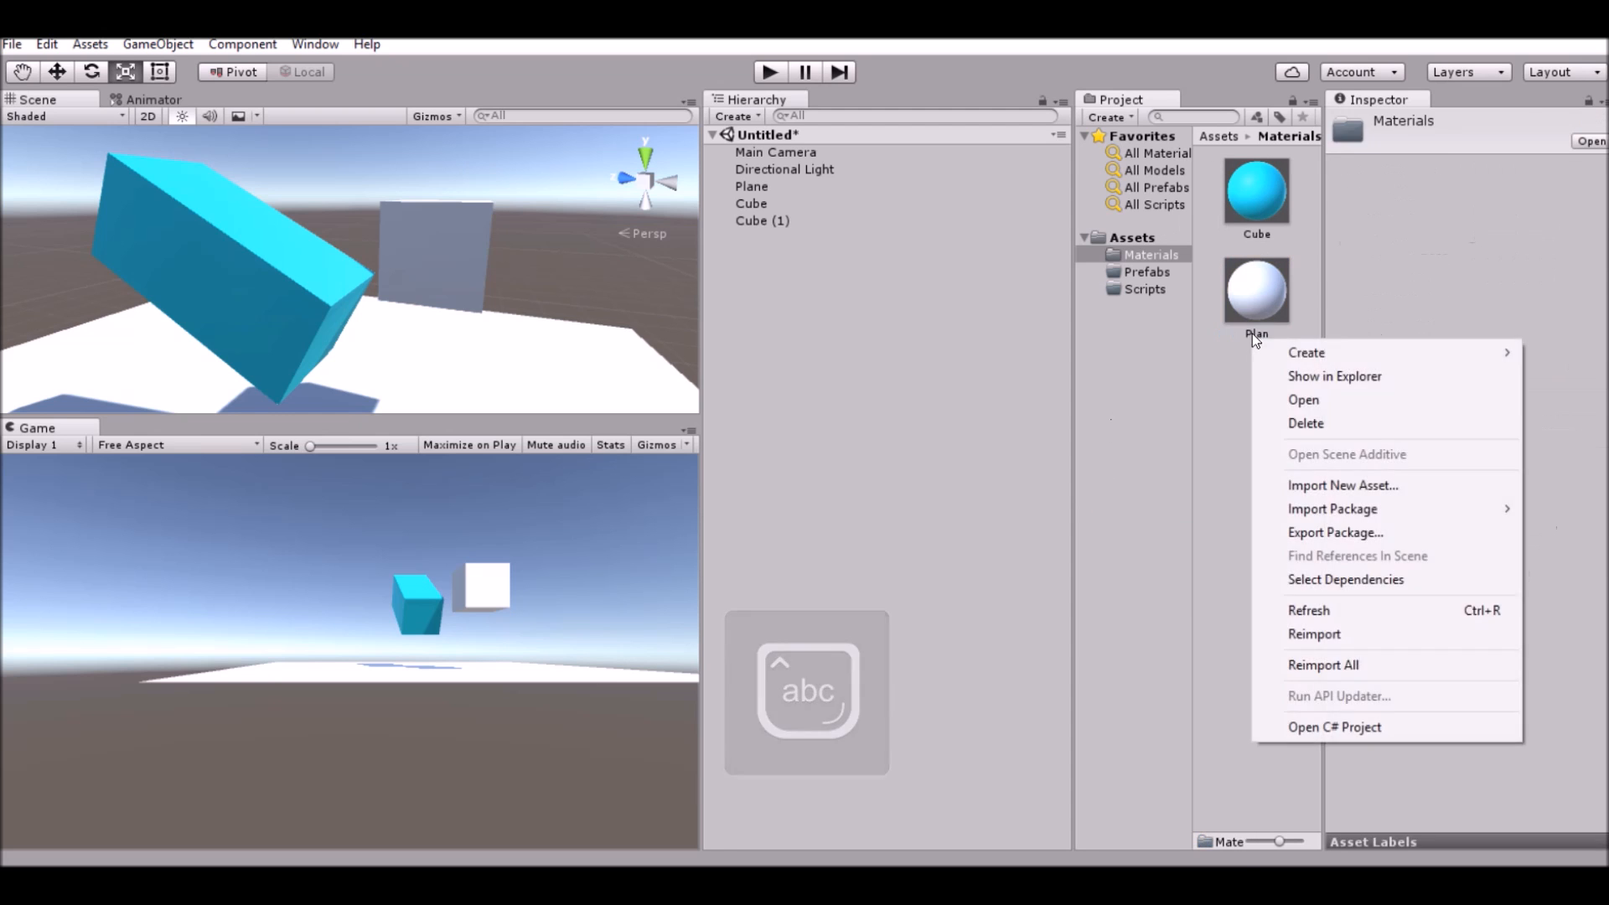
click(1294, 419)
click(868, 494)
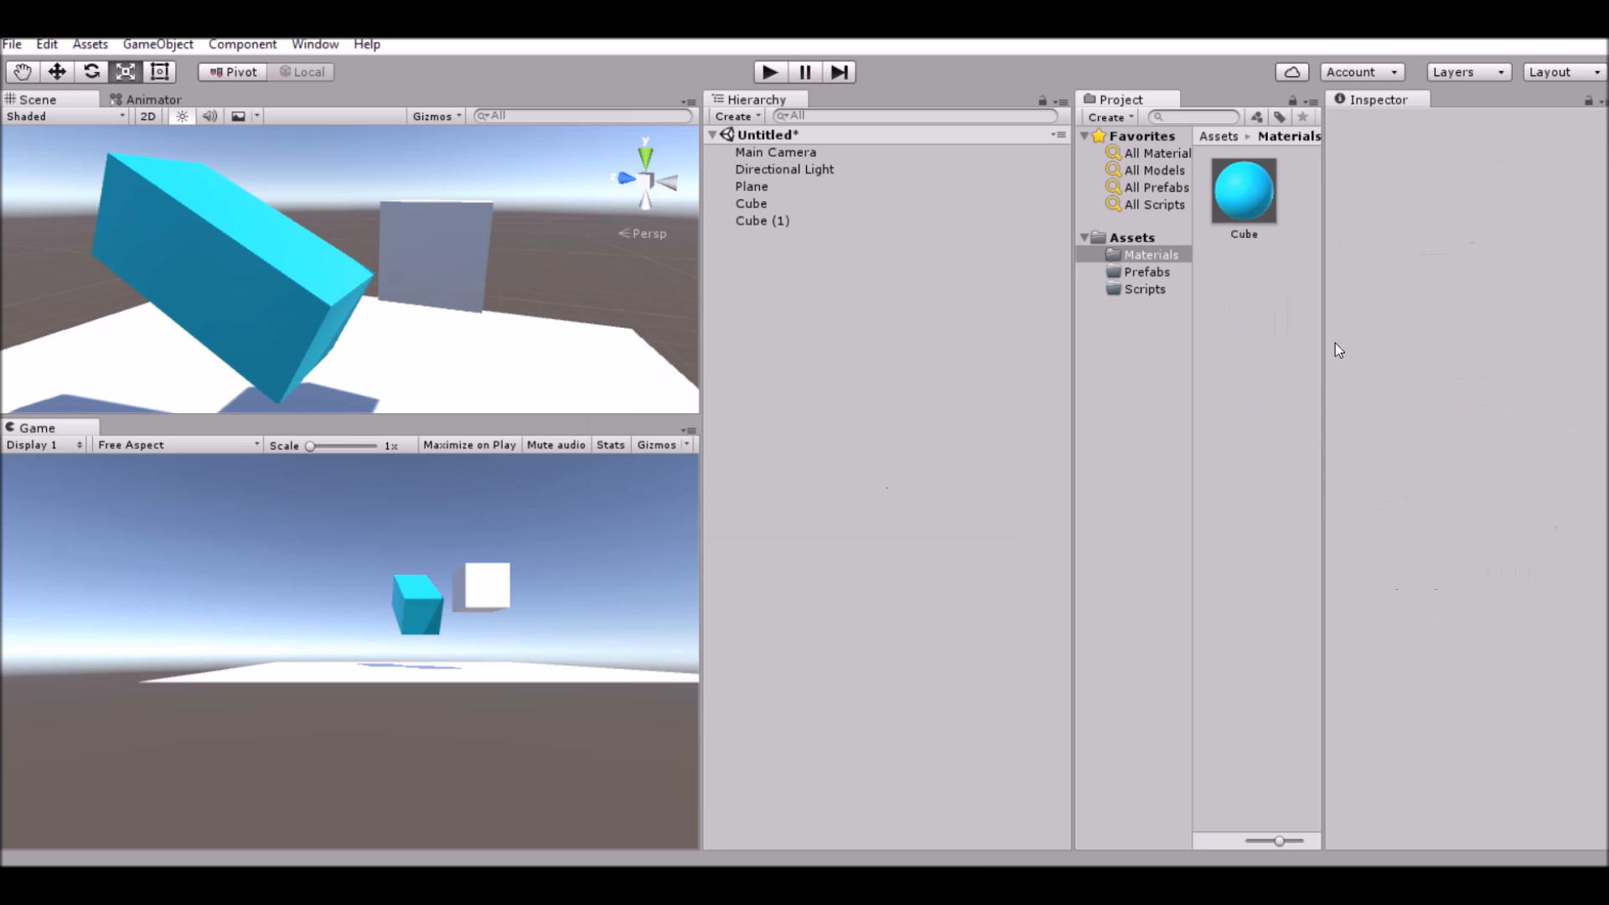
Step: Create a new material named Grass in the Materials folder
right_click(1241, 339)
mouse_move(1294, 350)
click(1050, 563)
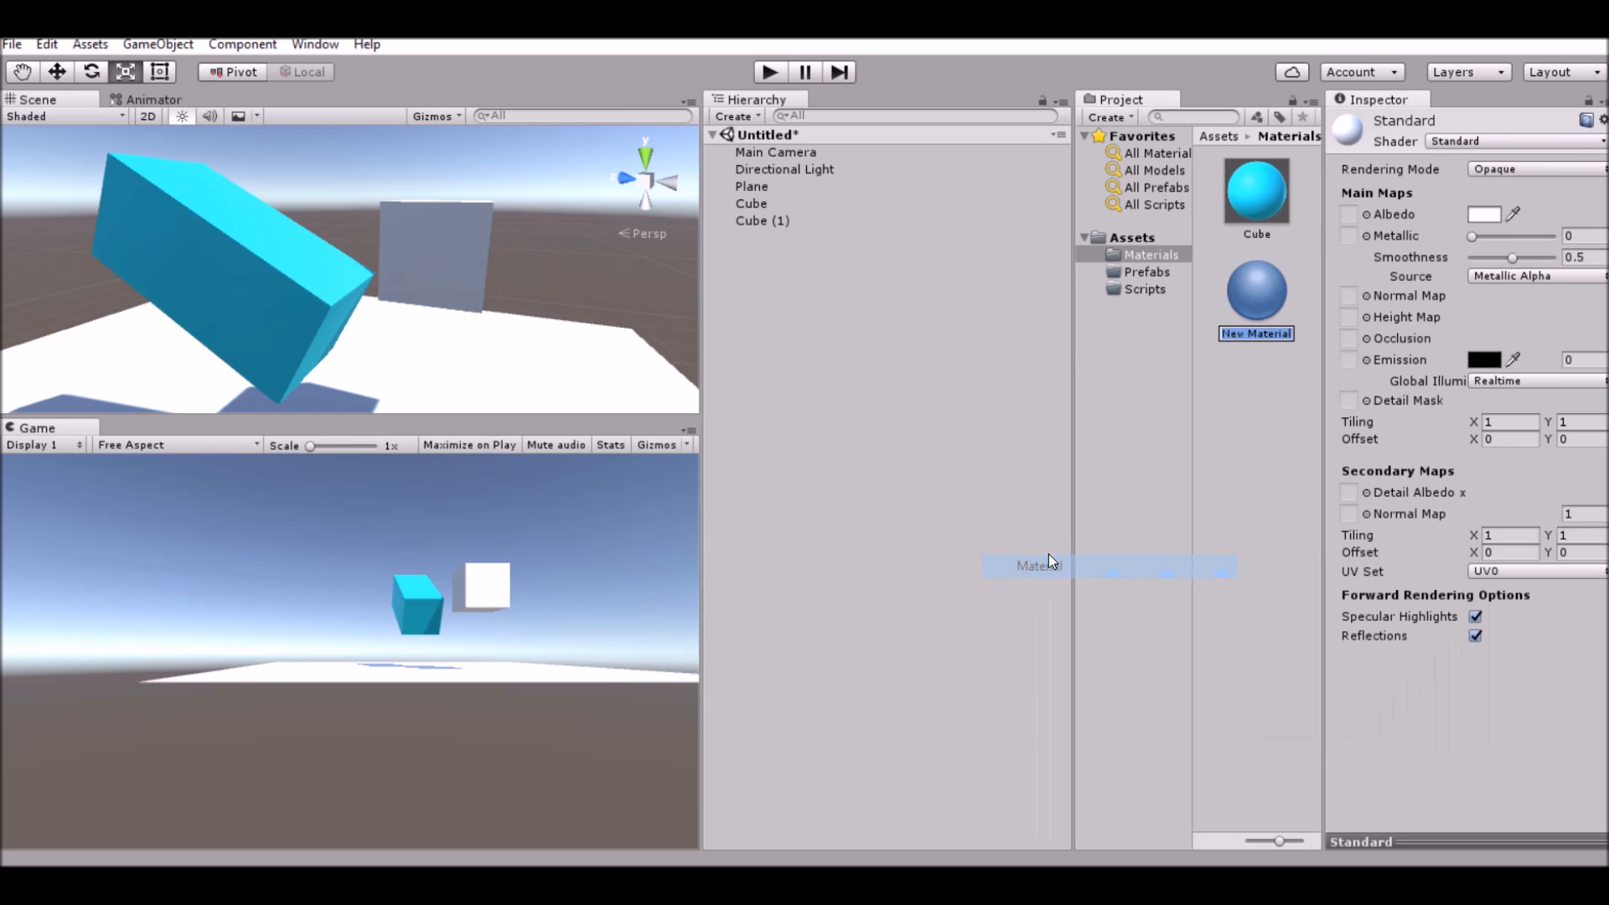
text(Grass)
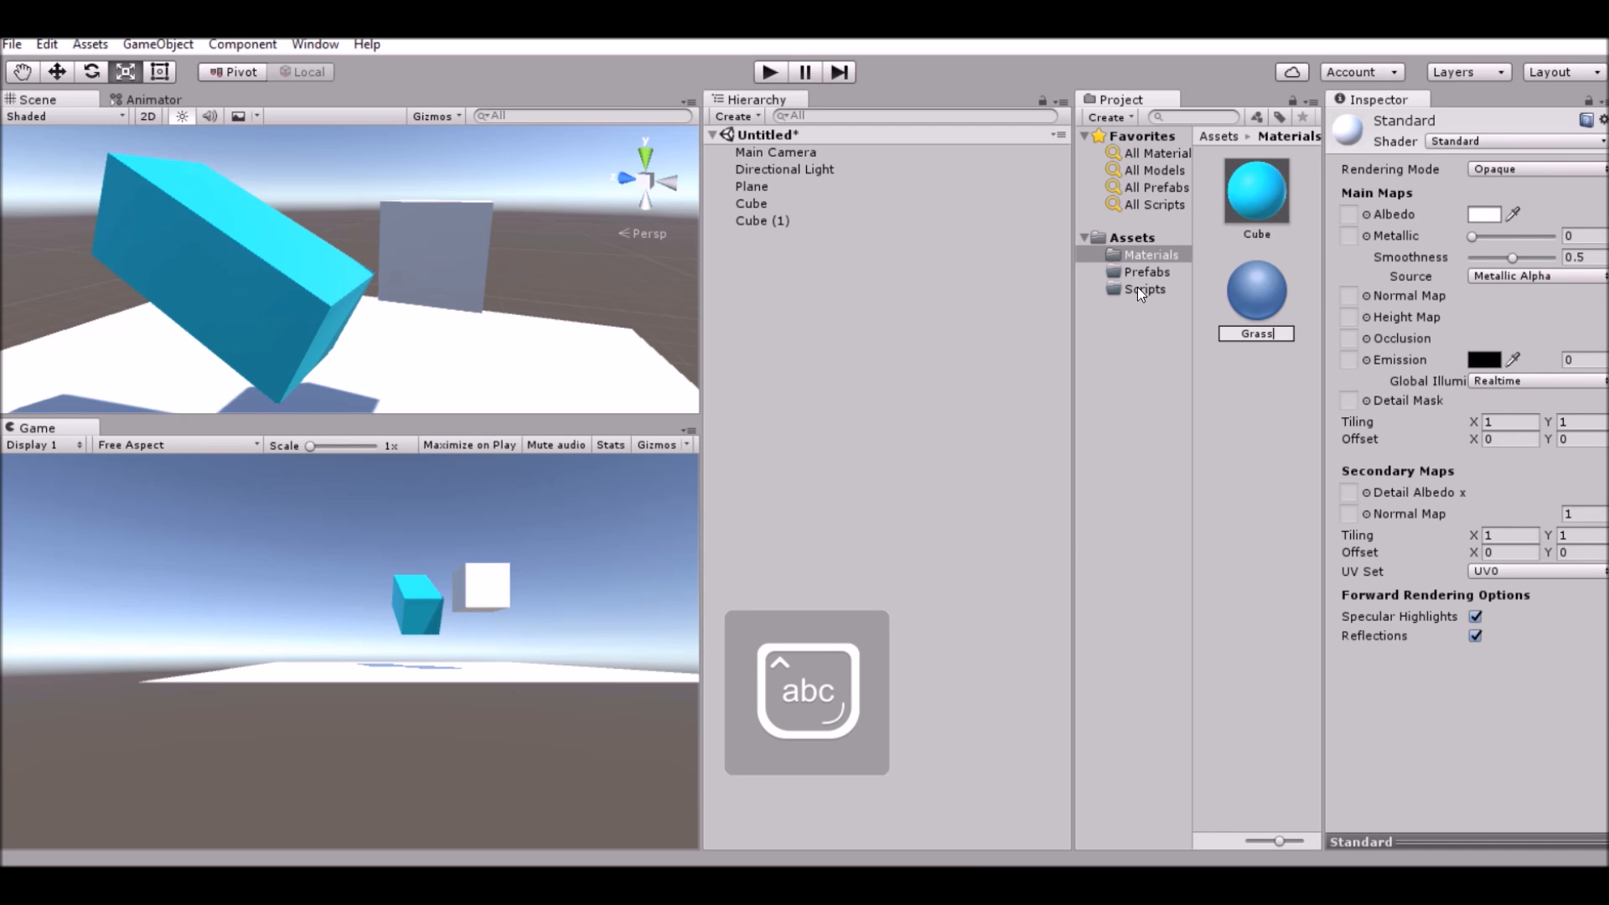
key(Return)
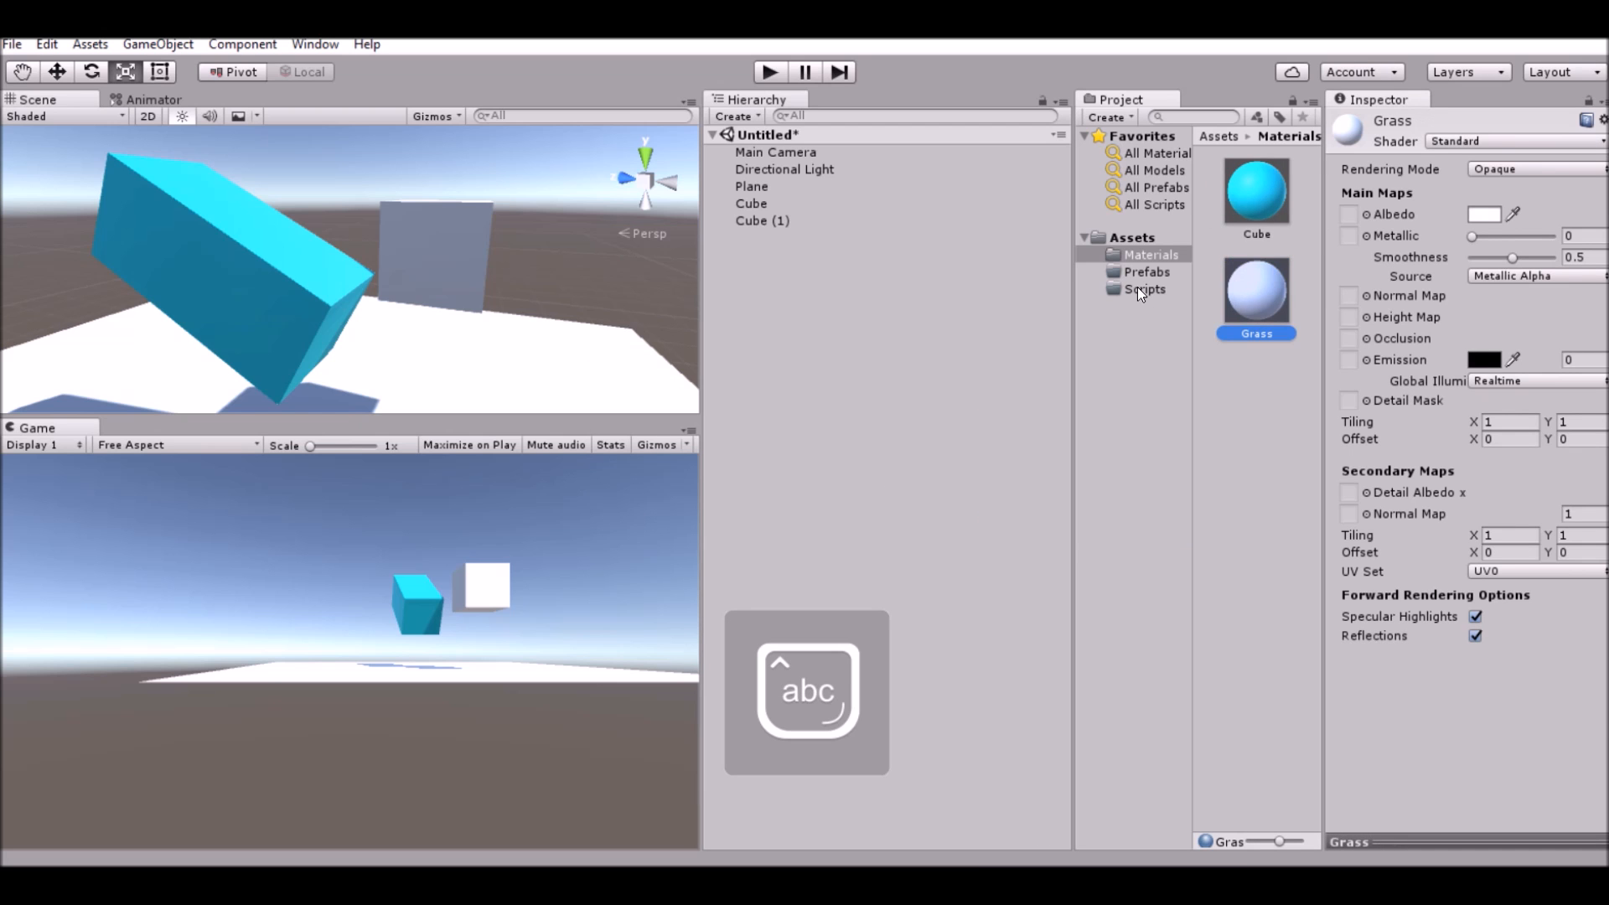
Step: Set the Grass material's albedo colour to bright green, hex 28FF00FF, and apply the material to the ground plane
click(1482, 212)
click(809, 362)
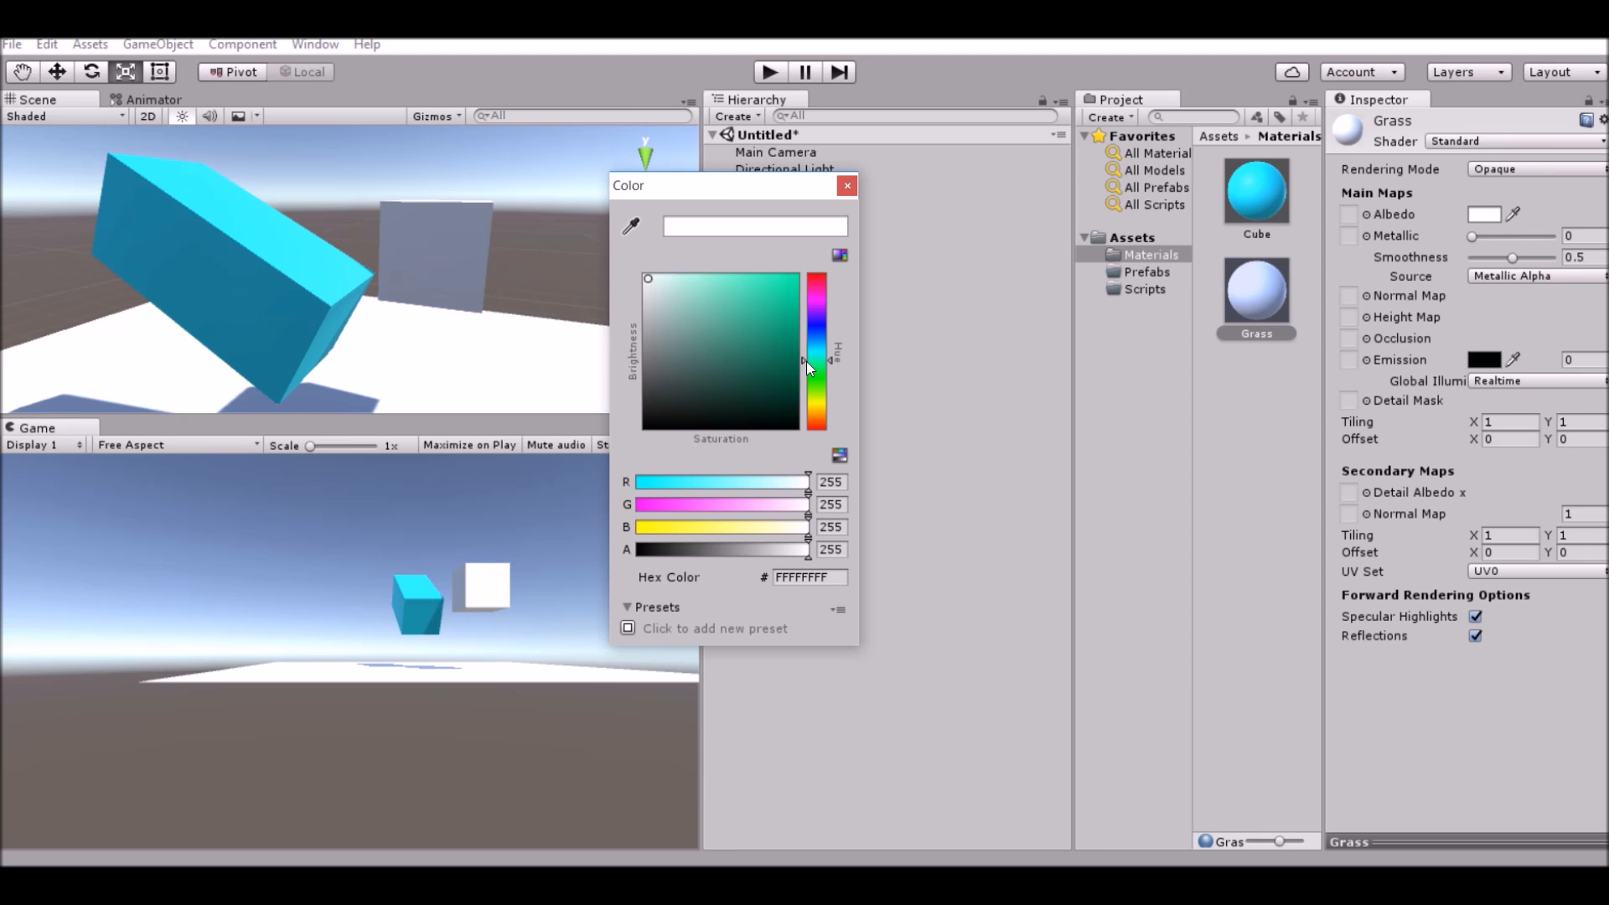
click(793, 278)
drag(809, 371, 819, 383)
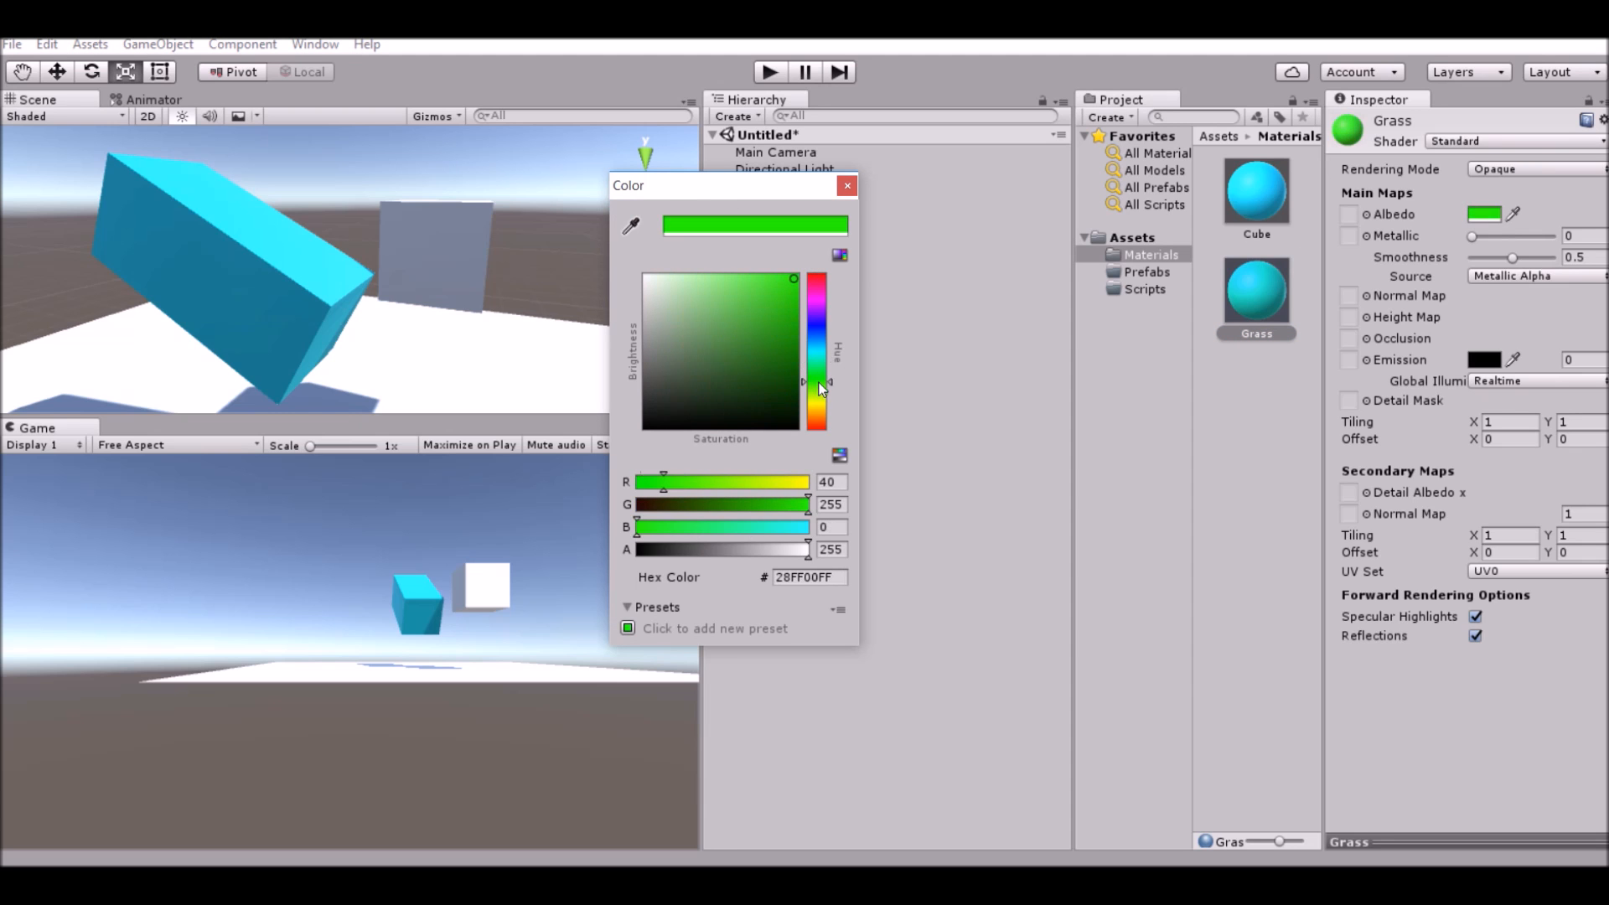
click(847, 185)
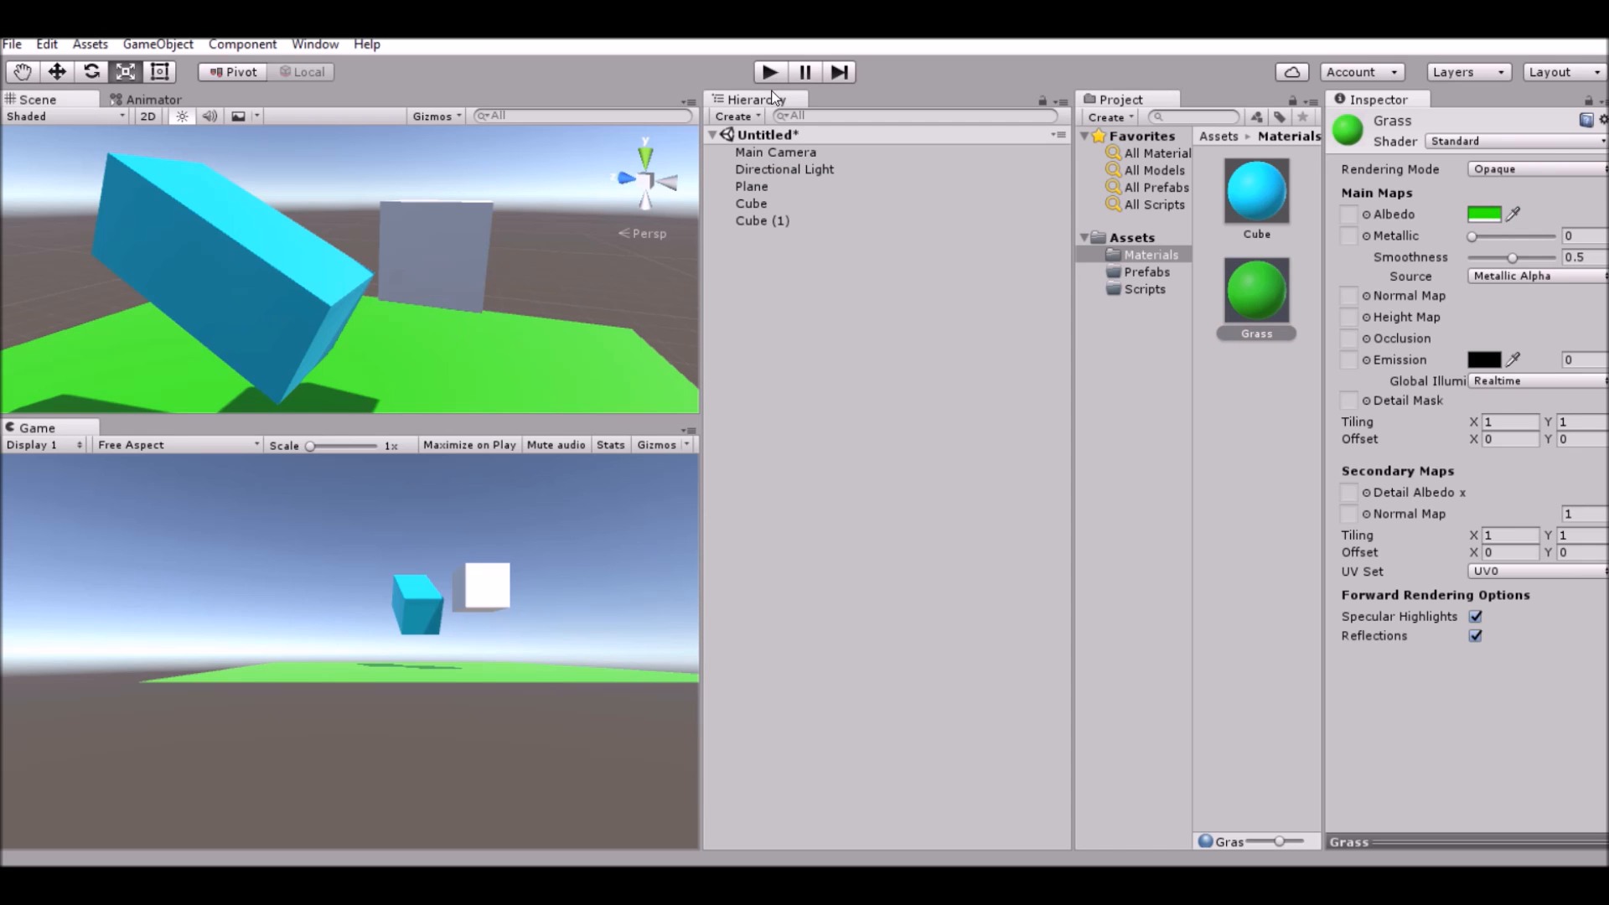
Step: Run the scene in play mode and observe the falling cube and the green plane from above
click(763, 70)
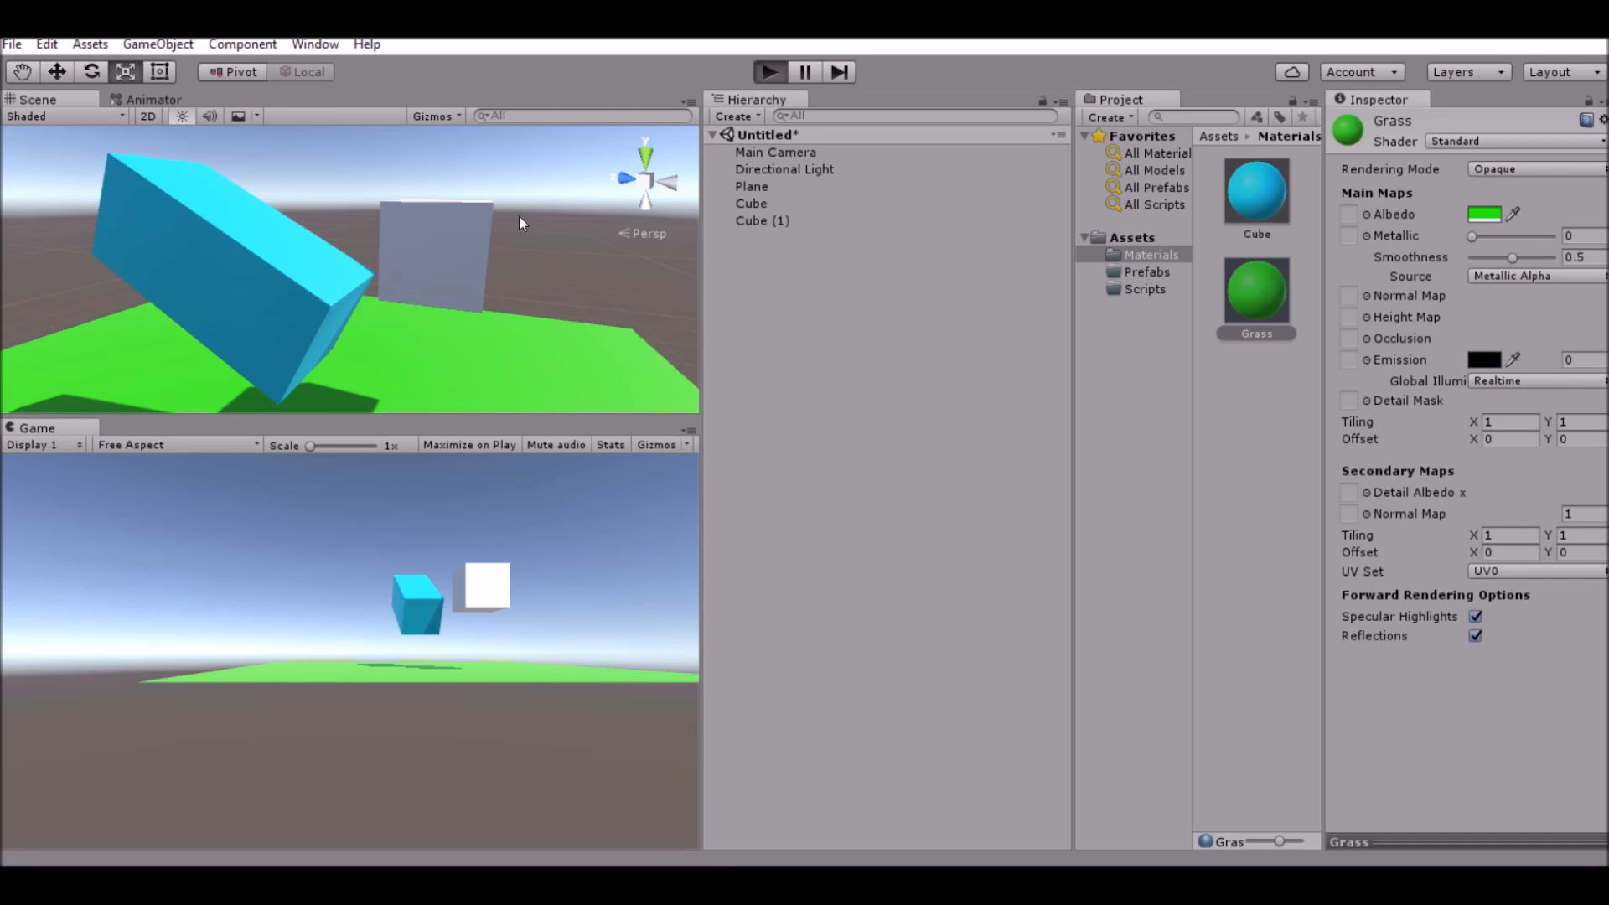
alt+drag(377, 151, 262, 300)
scroll(258, 303, down, 8)
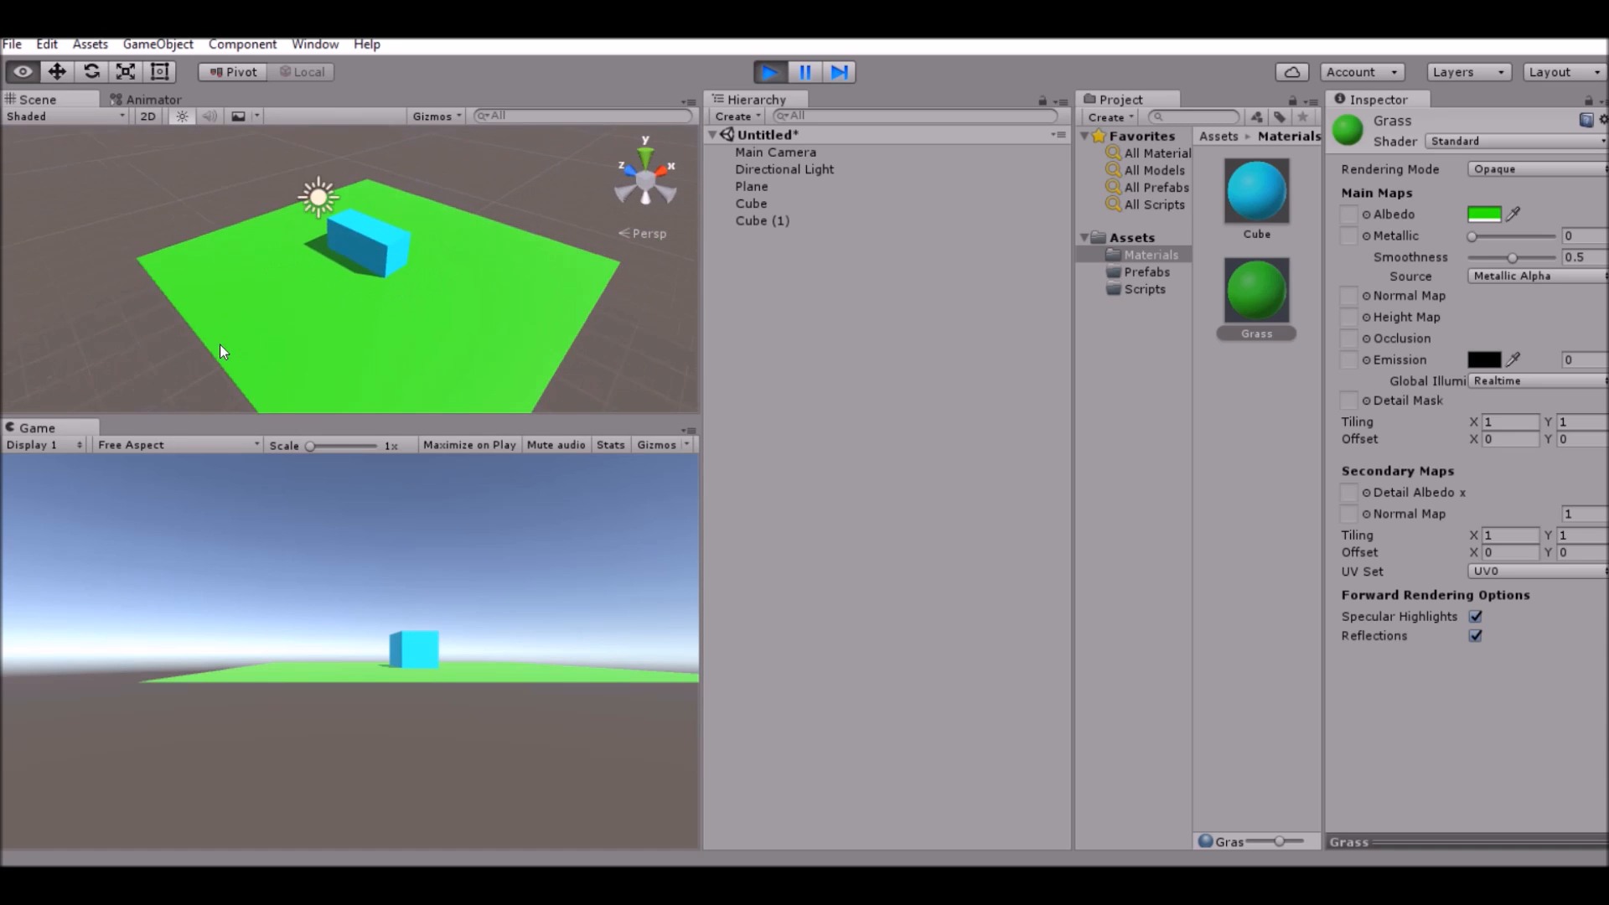
scroll(222, 352, up, 2)
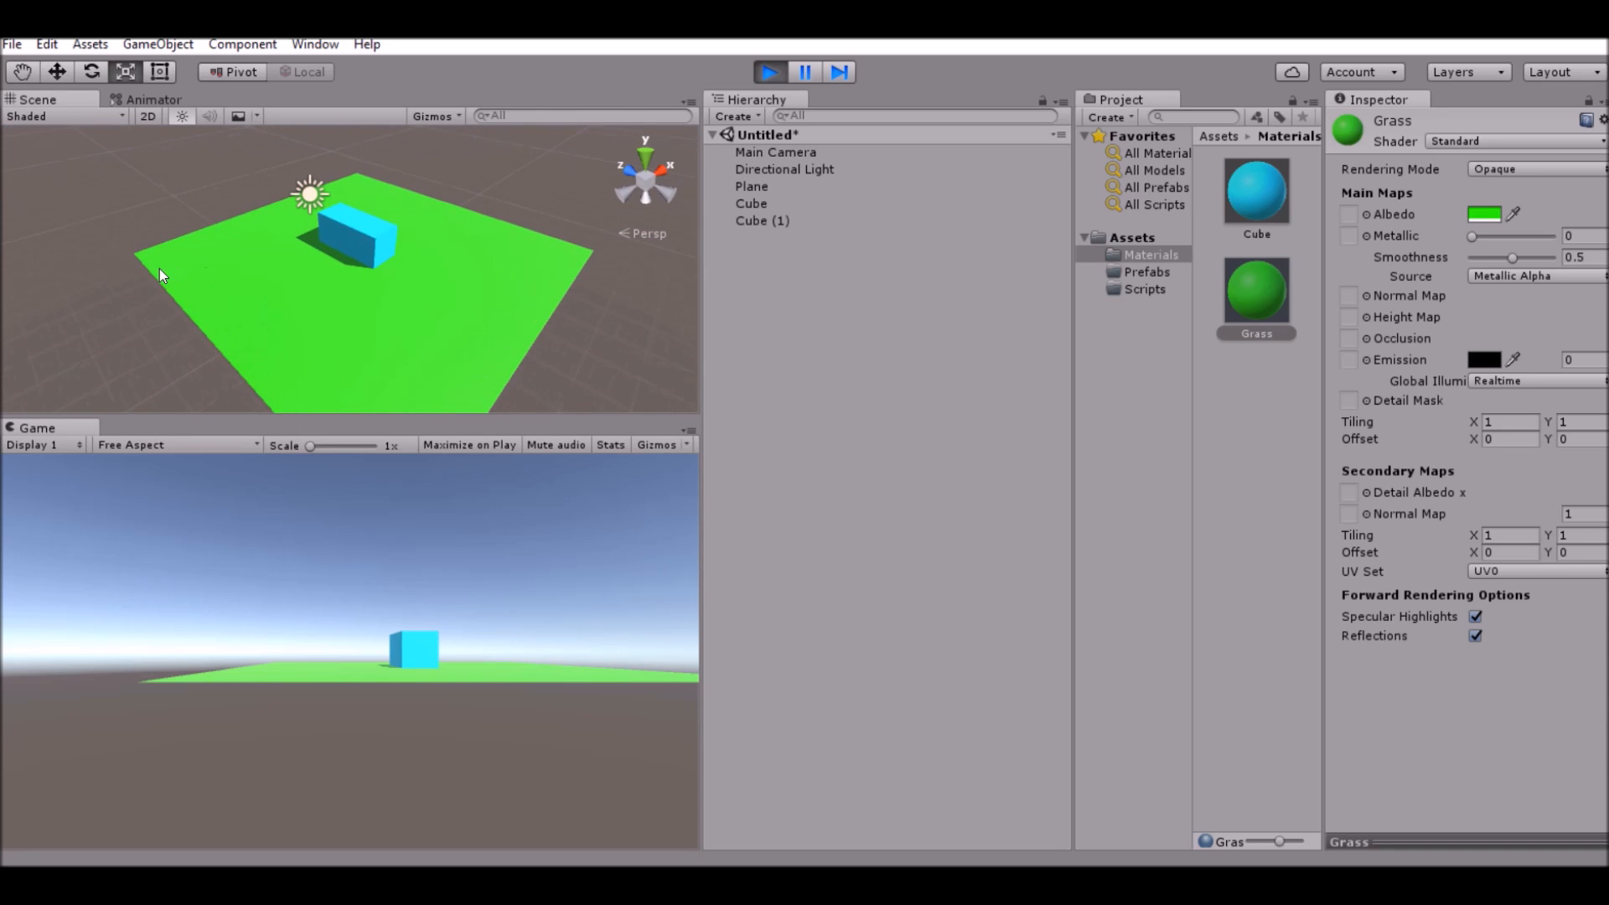
scroll(160, 268, up, 6)
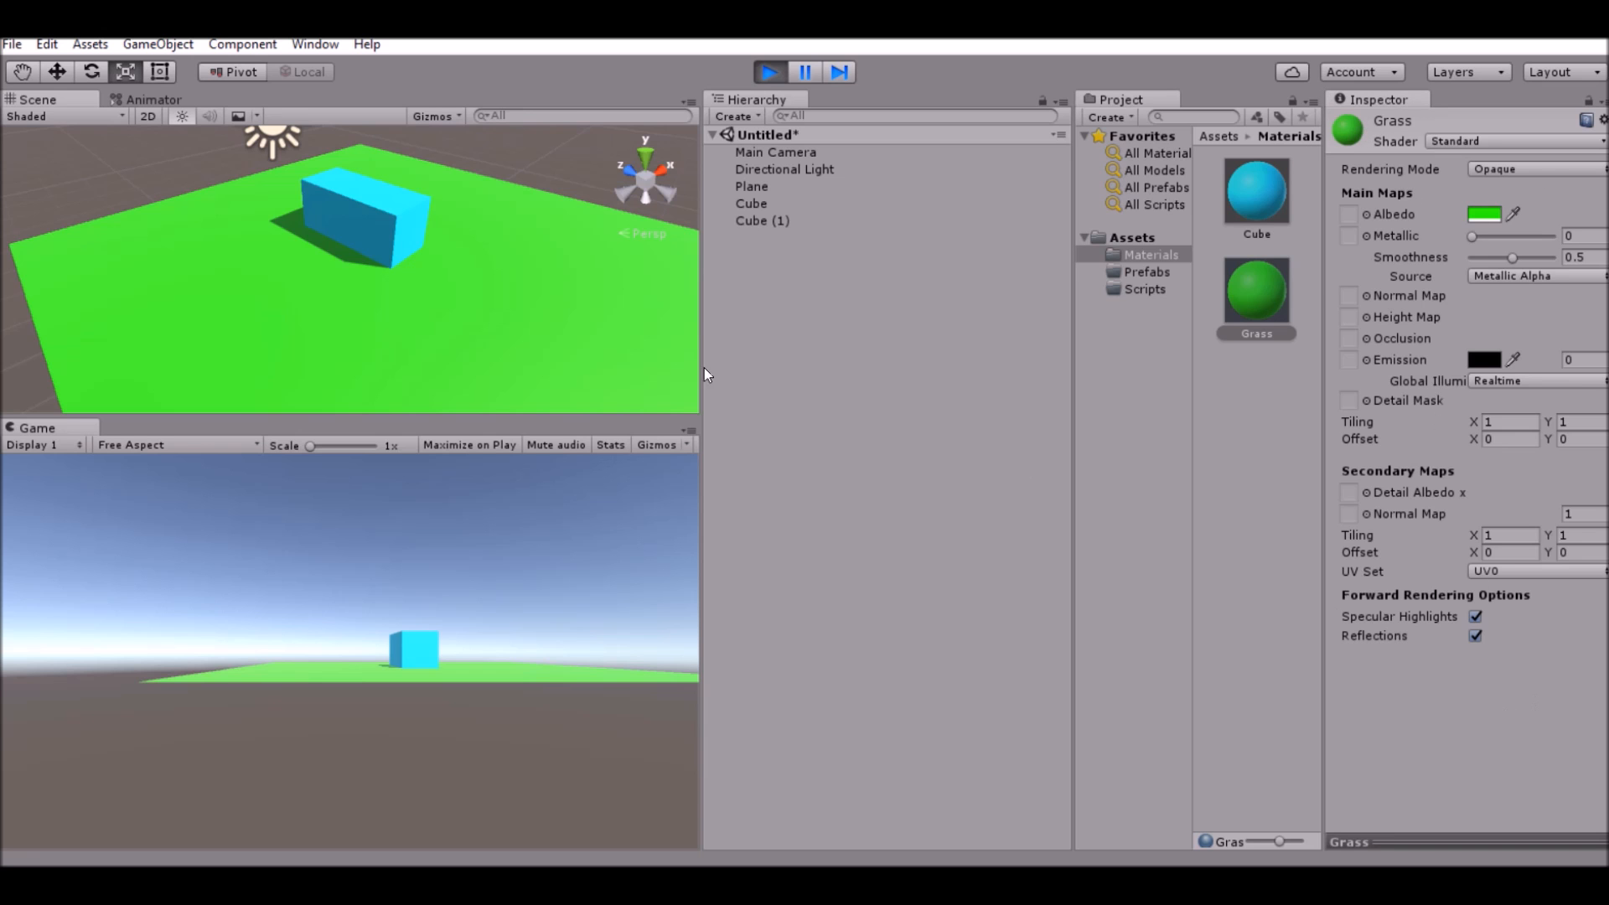
scroll(429, 285, down, 4)
right_drag(424, 285, 387, 253)
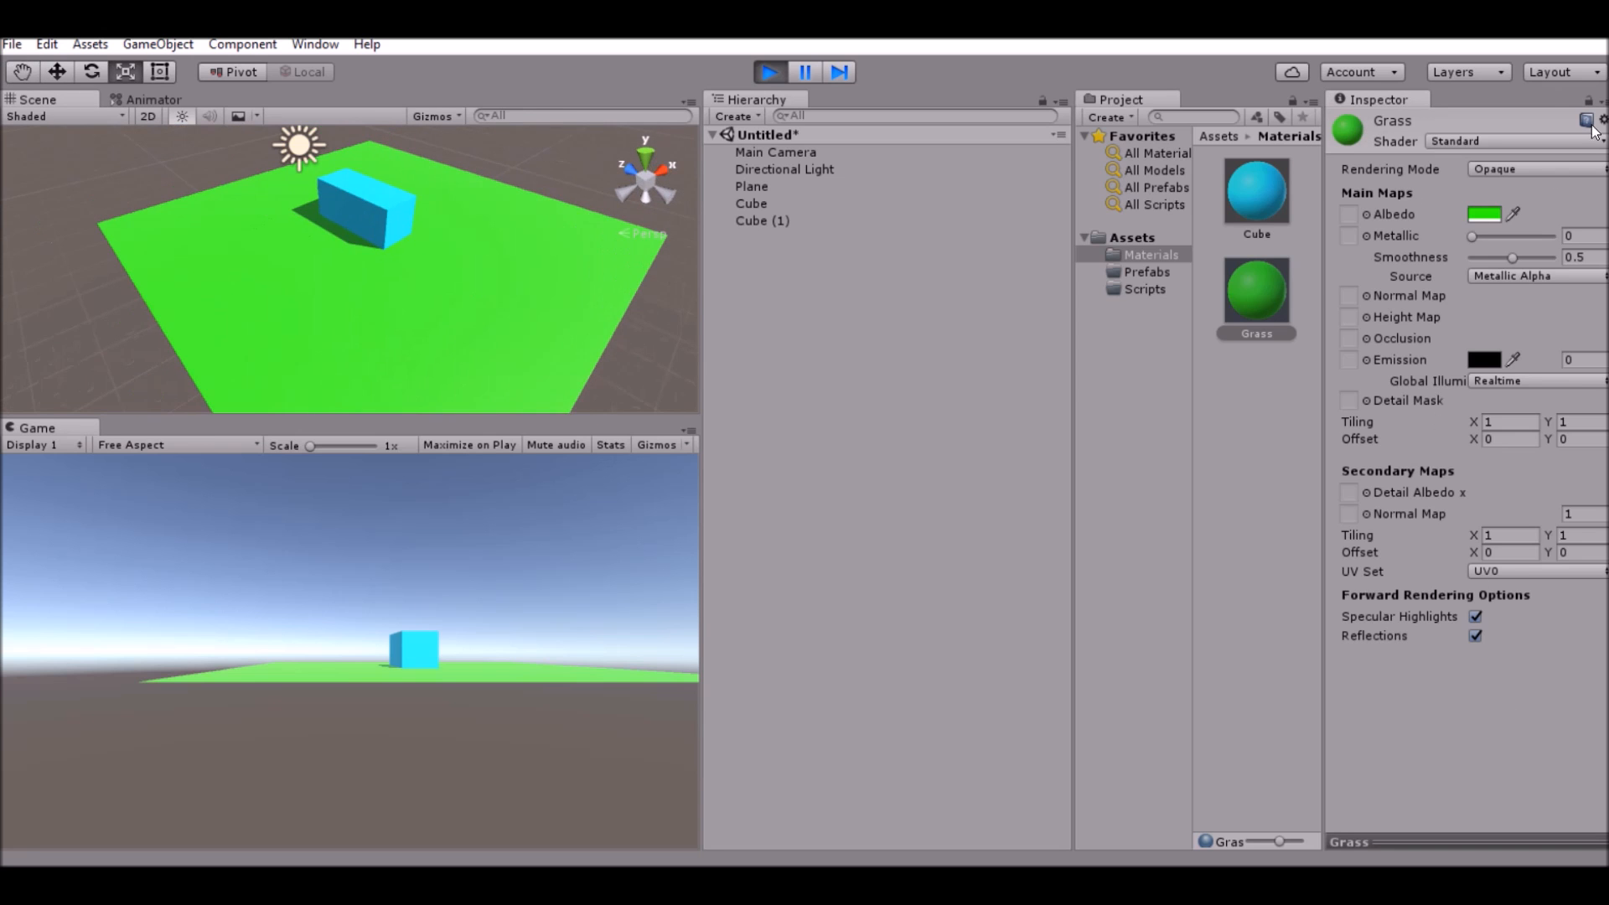
Step: Inspect the blue cube's components, including its Rigidbody settings, while the scene is running
click(1030, 204)
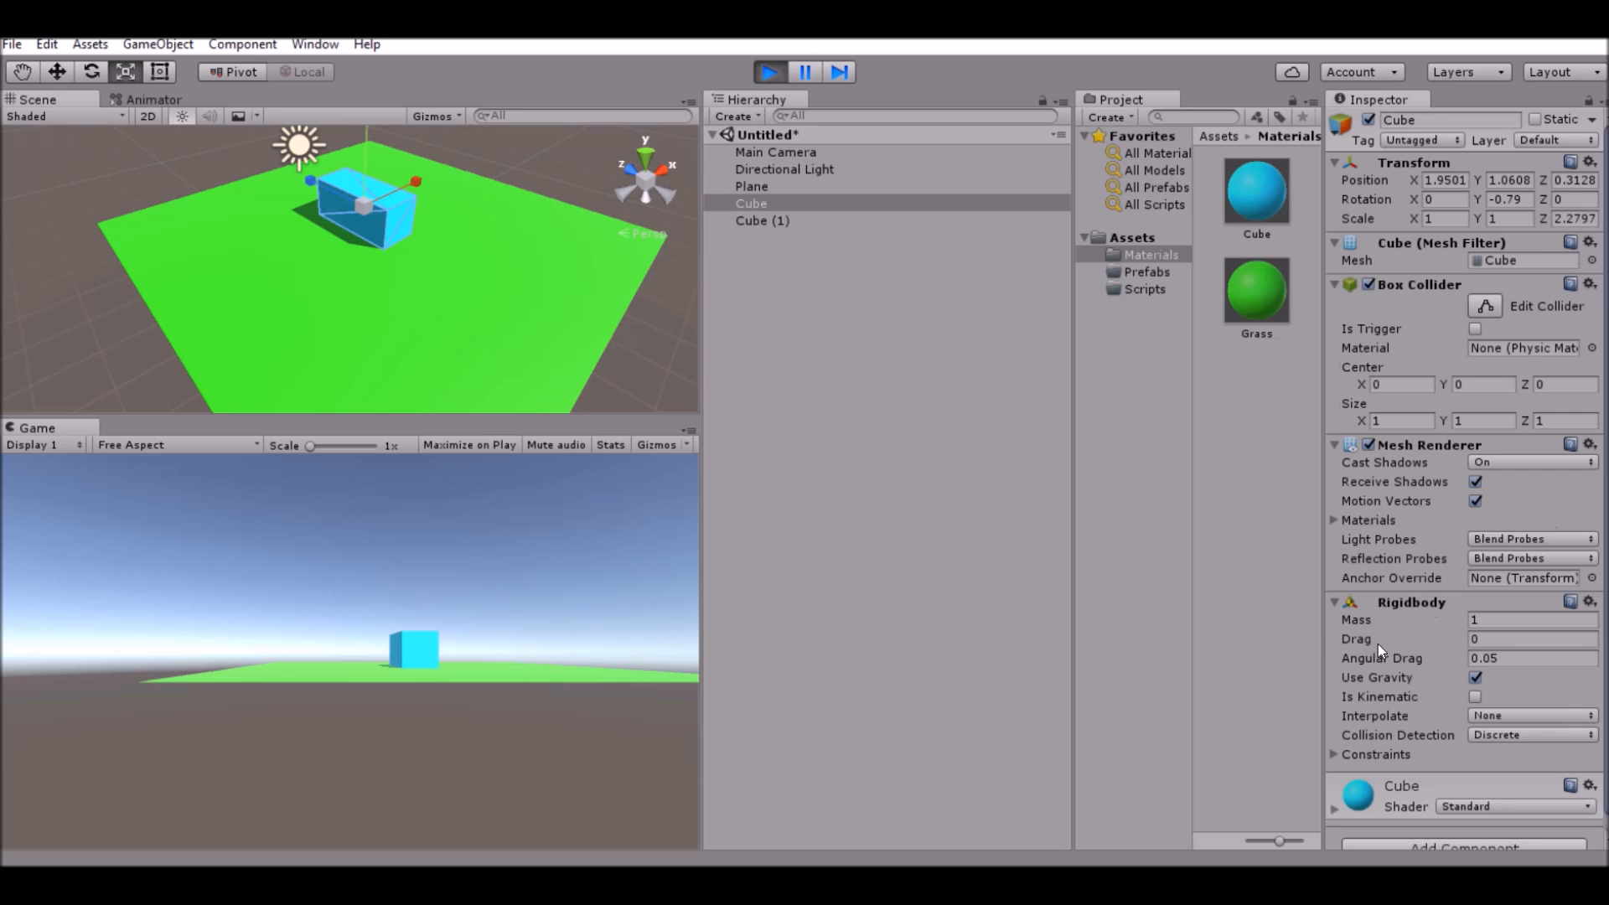
scroll(216, 298, down, 2)
right_drag(216, 298, 205, 357)
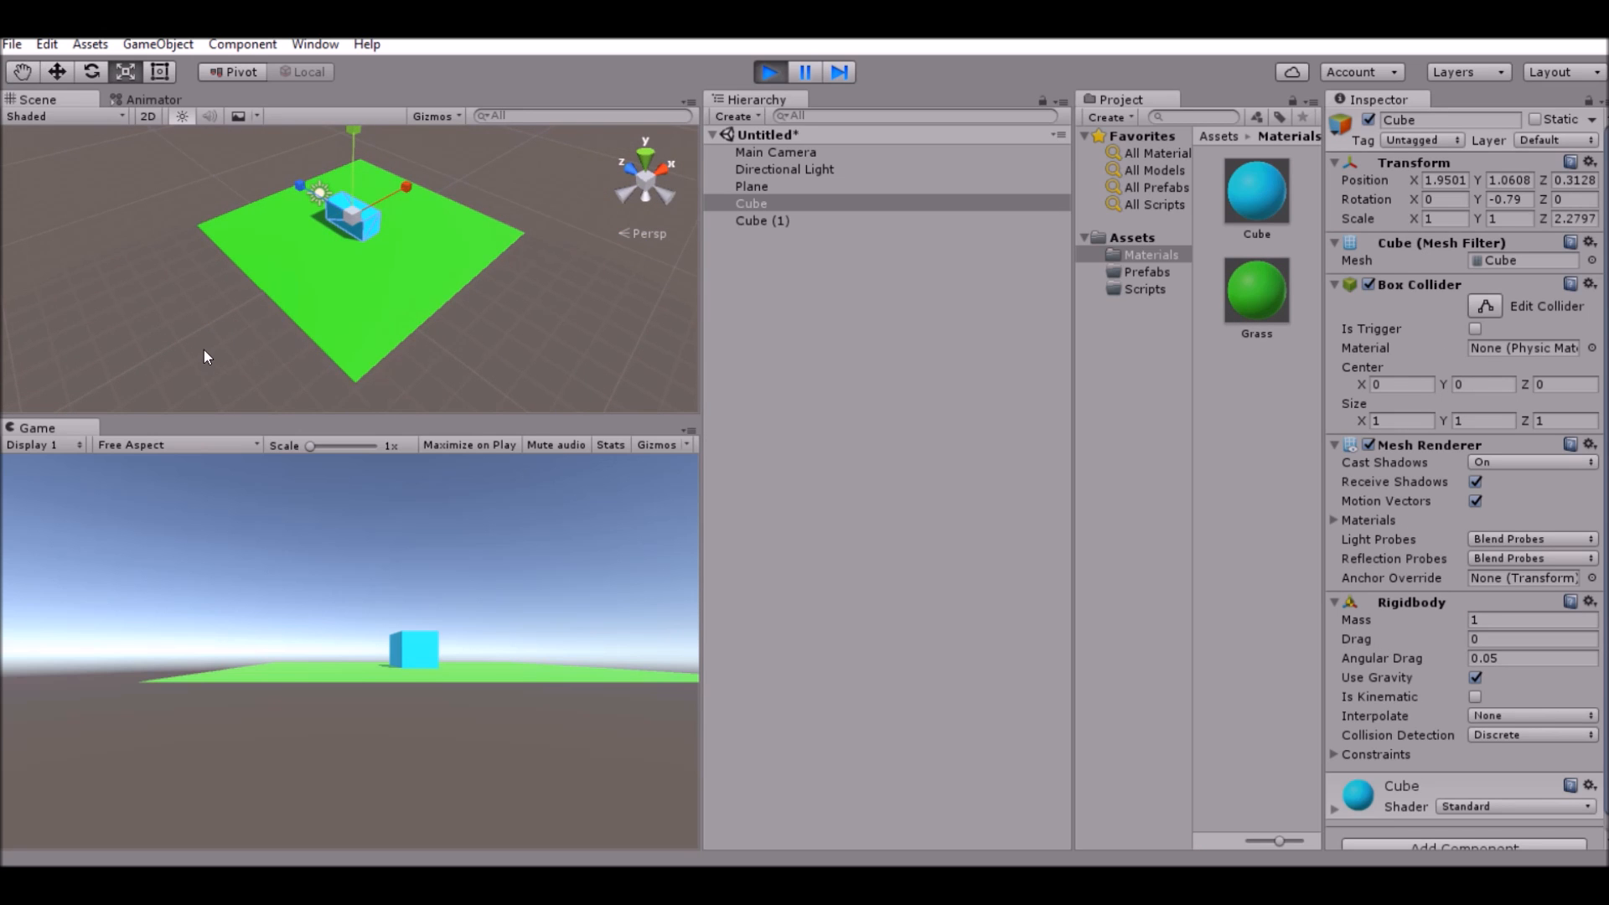